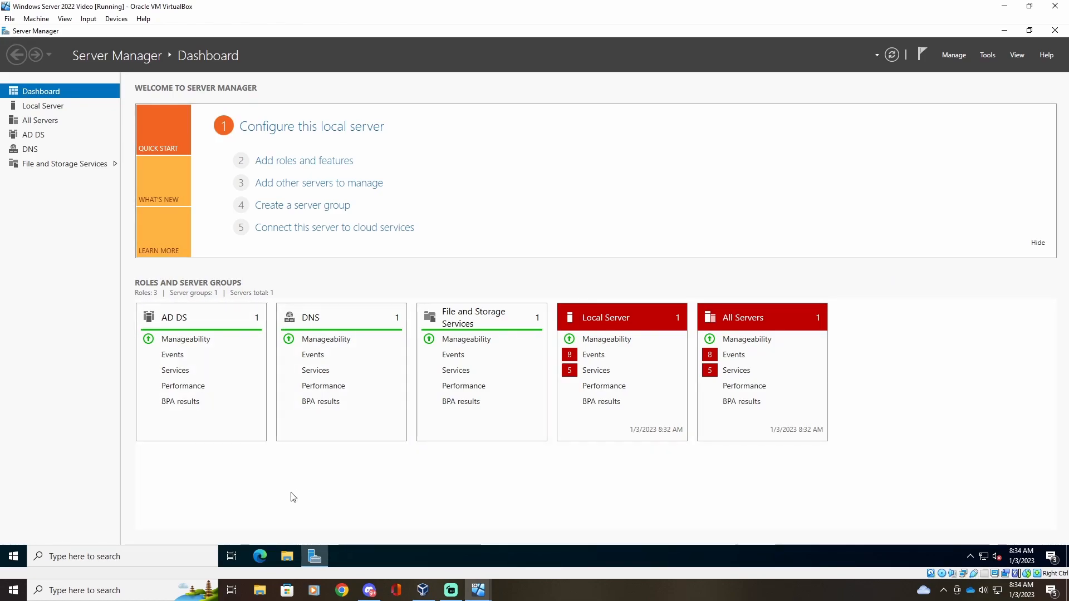
# Step: Switch to File Explorer and open Local Disk (C:) under This PC
pyautogui.click(282, 557)
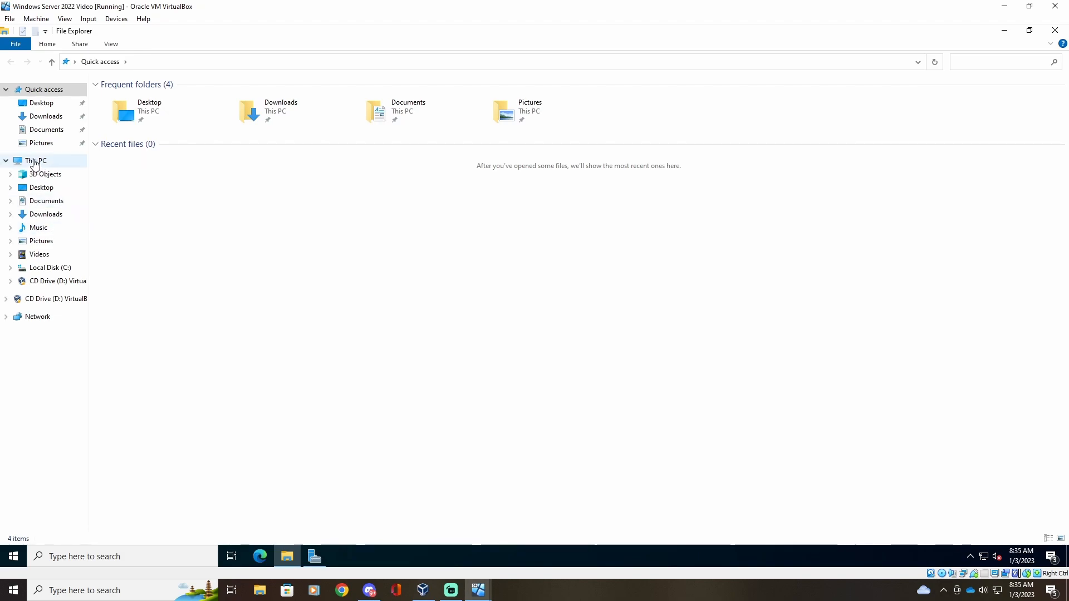
pyautogui.click(53, 161)
pyautogui.doubleClick(186, 192)
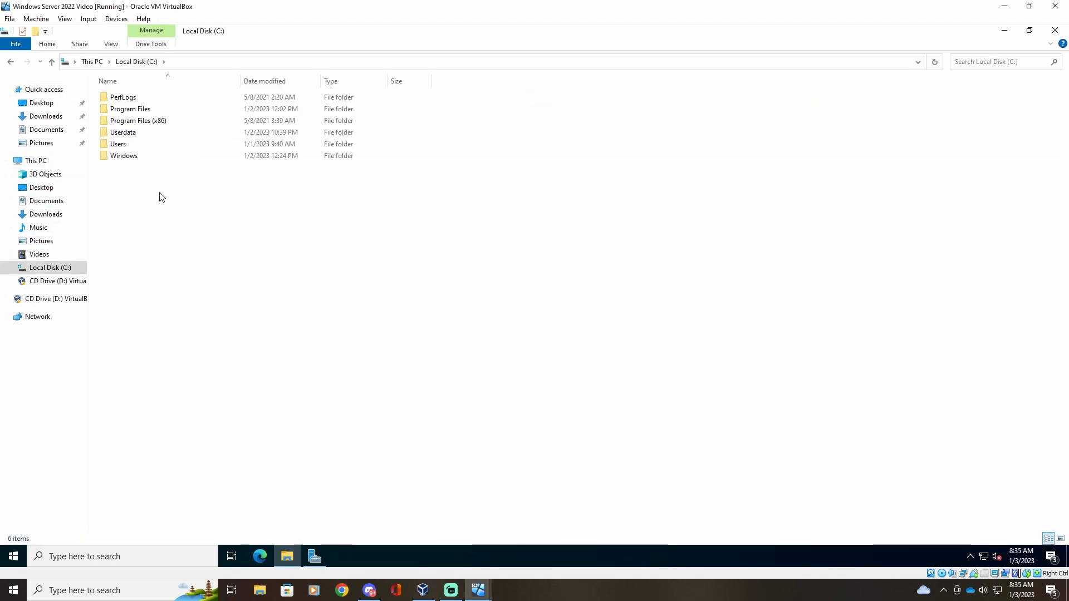
# Step: Create a new folder named Userbackups in the root of Local Disk (C:)
pyautogui.rightClick(137, 192)
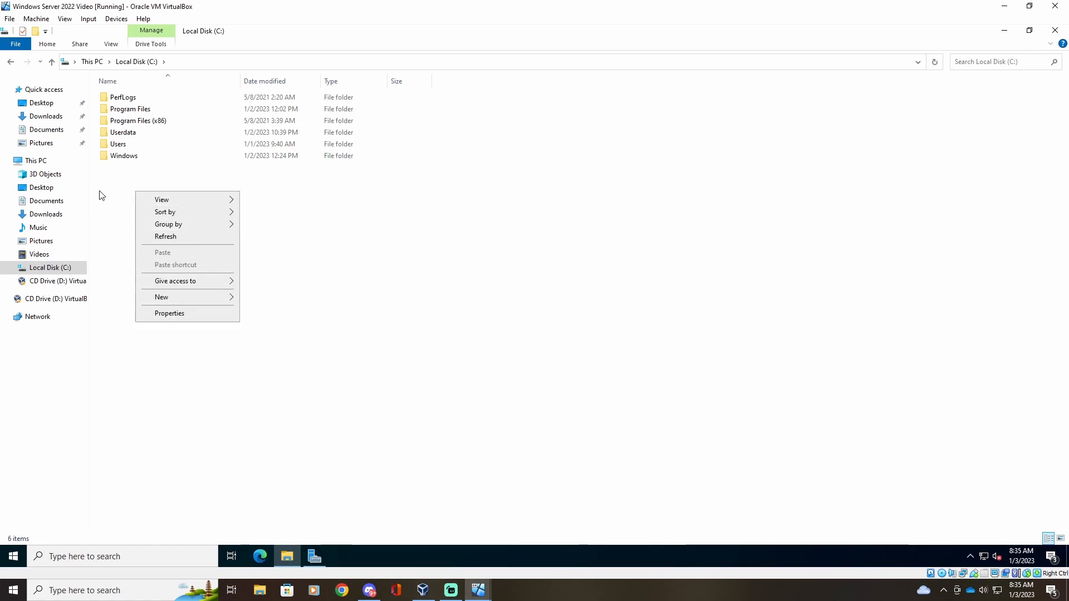
pyautogui.moveTo(174, 303)
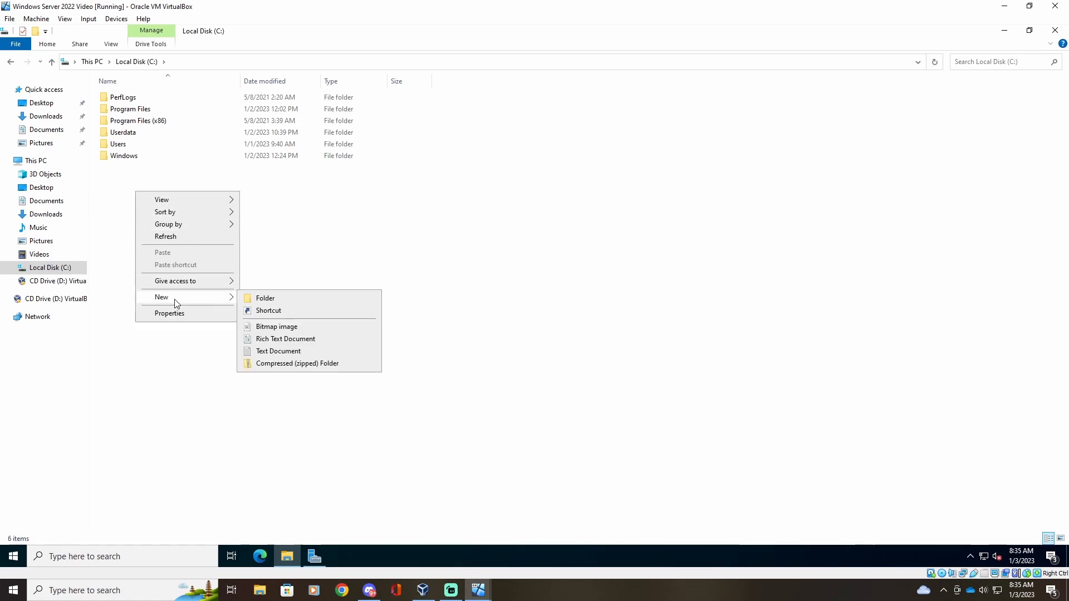
pyautogui.click(266, 297)
pyautogui.press('BackSpace')
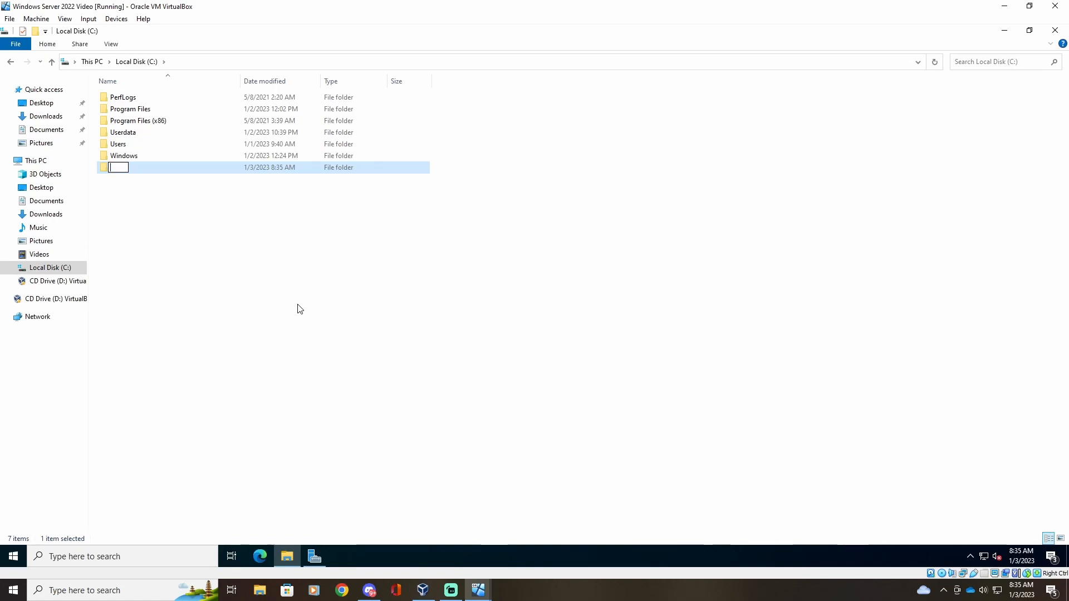
pyautogui.write('Userbackyups')
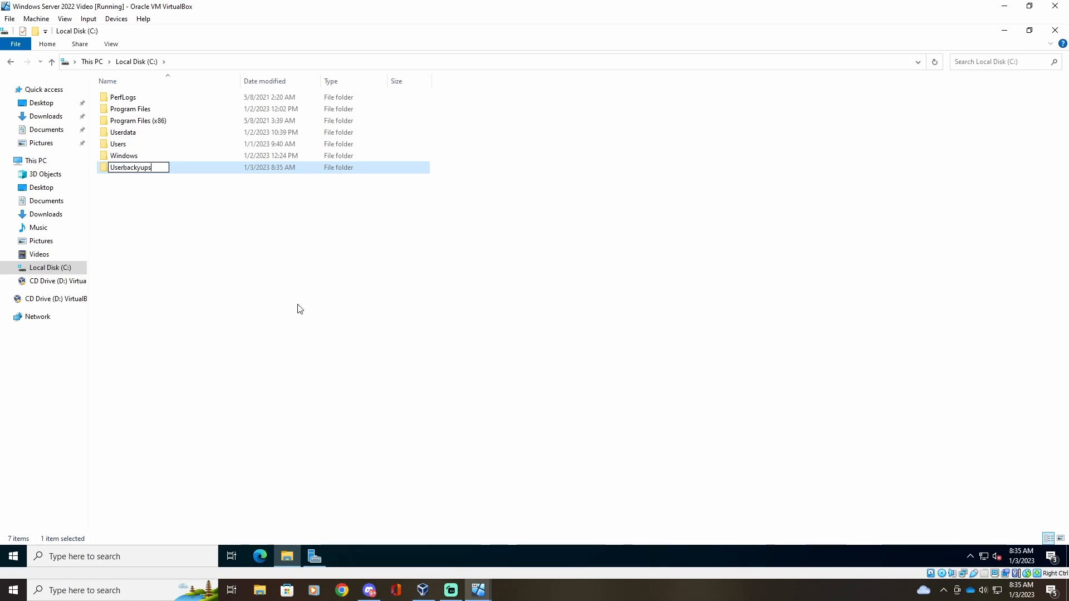
pyautogui.press('BackSpace')
pyautogui.press('BackSpace')
pyautogui.press('BackSpace')
pyautogui.press('BackSpace')
pyautogui.write('ups')
pyautogui.press('Return')
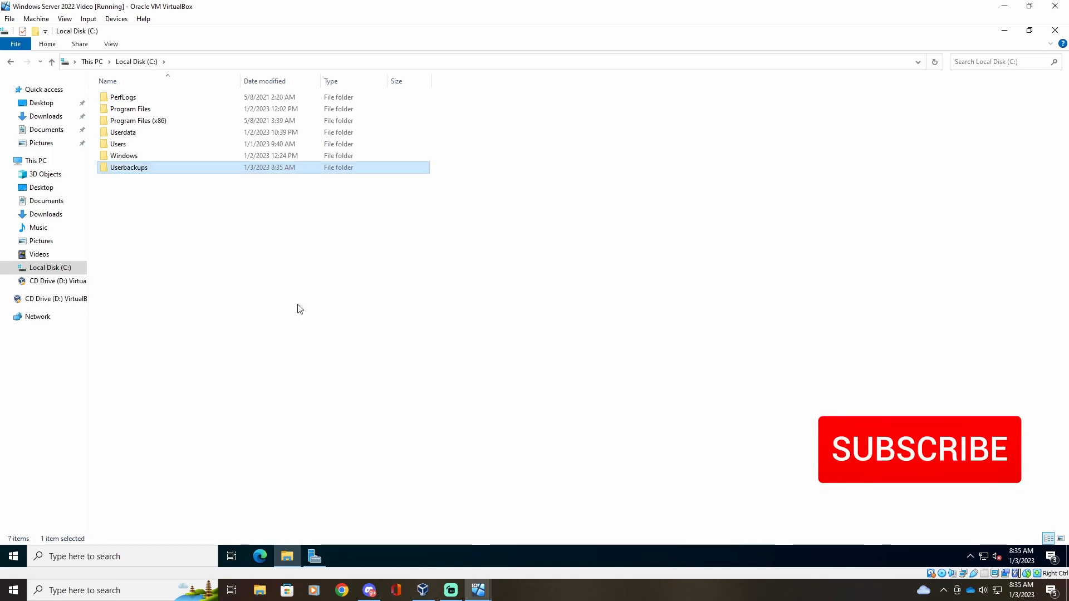
# Step: Open the Userbackups folder's properties and review its security, previous versions and customization settings, ending at the sharing settings
pyautogui.rightClick(133, 169)
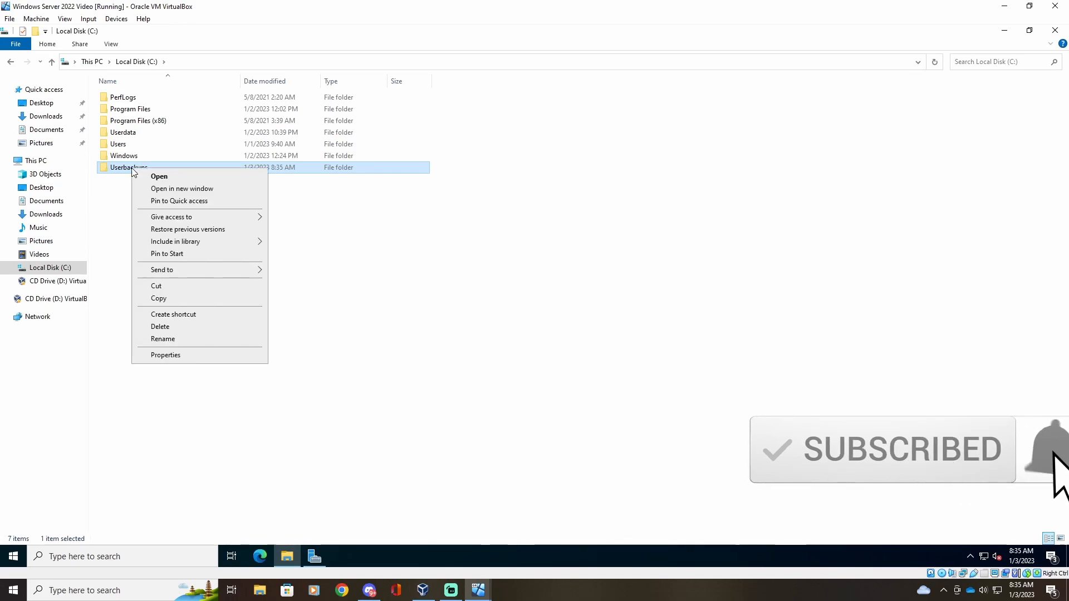
pyautogui.click(177, 358)
pyautogui.moveTo(234, 182); pyautogui.dragTo(512, 141)
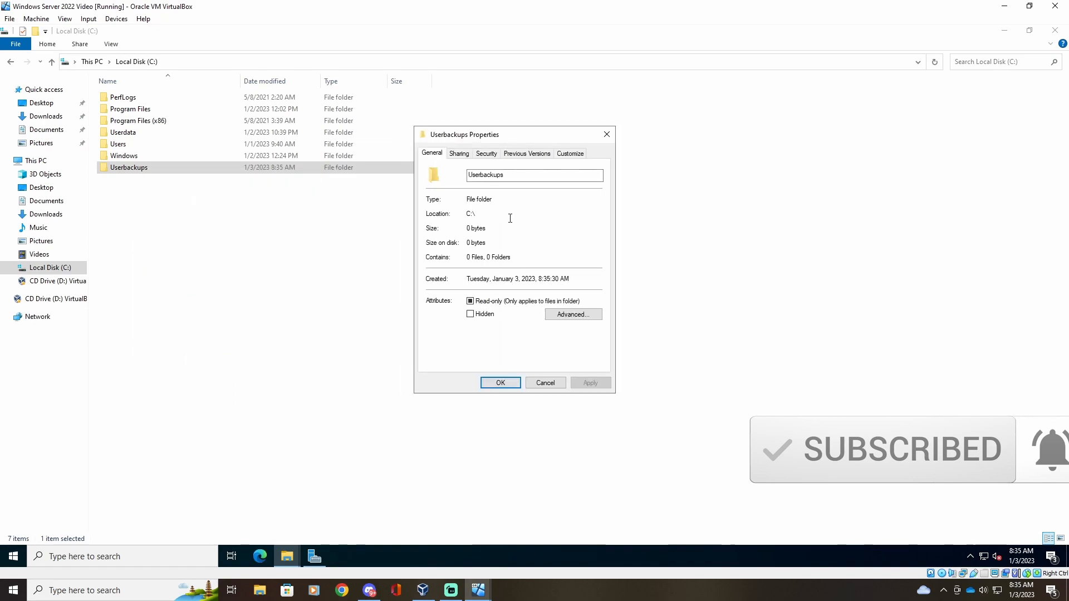
pyautogui.click(469, 157)
pyautogui.click(486, 155)
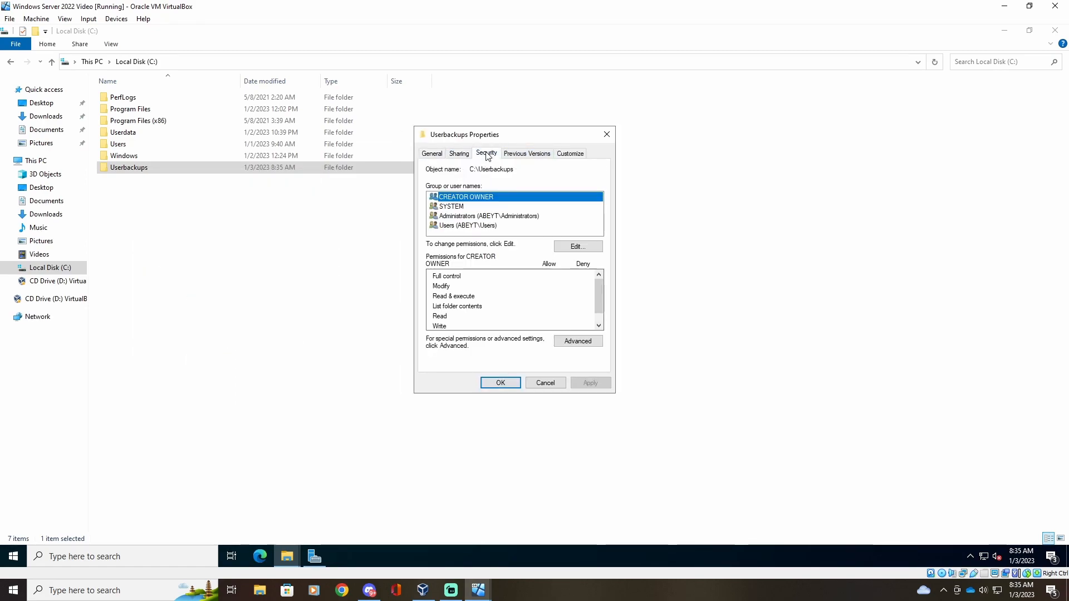
pyautogui.click(518, 156)
pyautogui.click(570, 154)
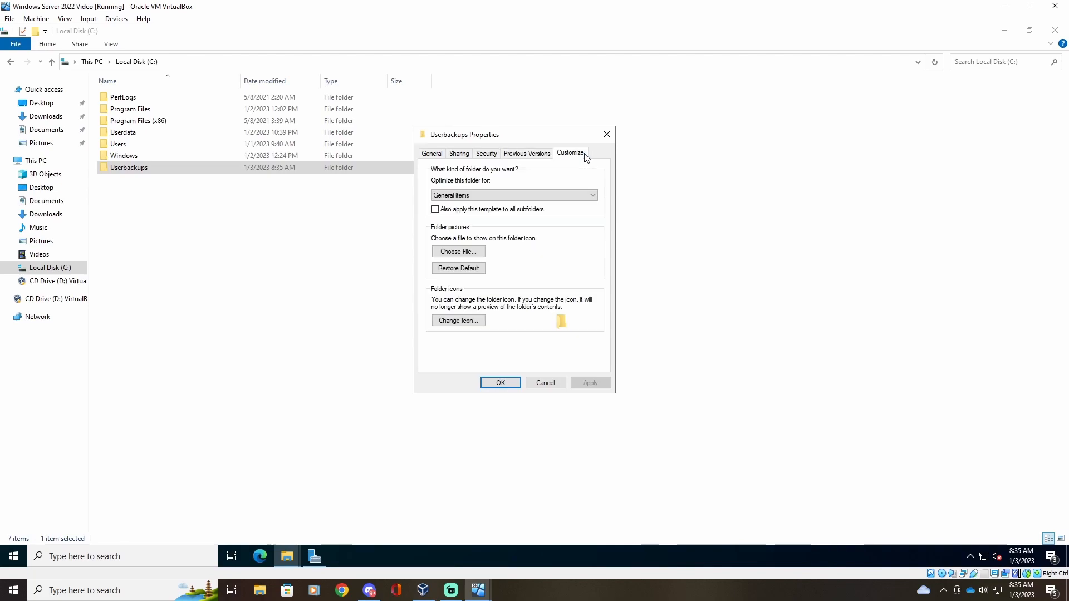
pyautogui.click(480, 157)
pyautogui.click(467, 156)
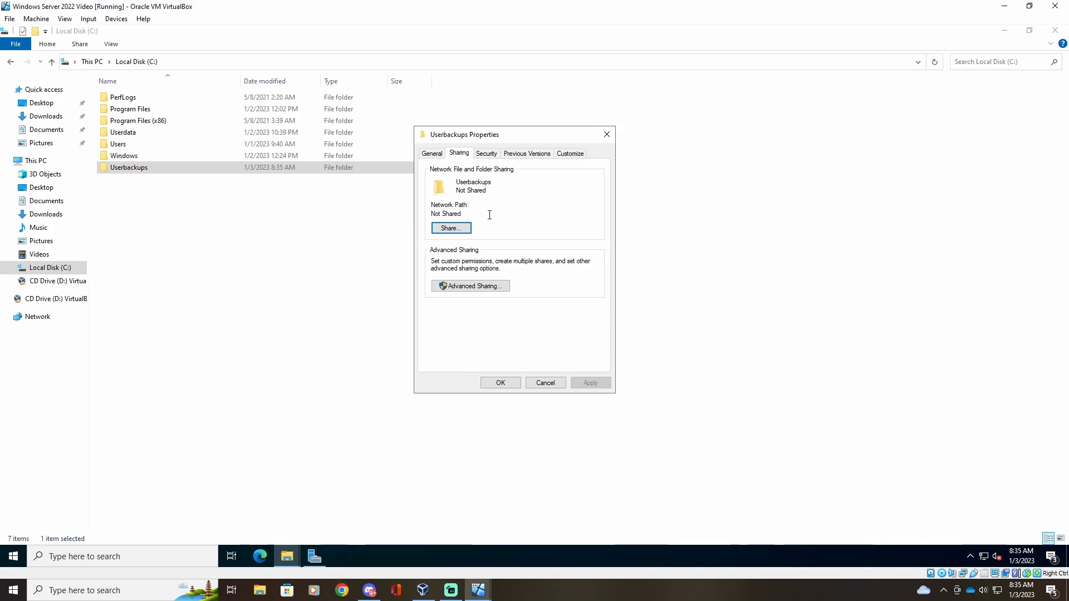
# Step: Share the Userbackups folder on the network, picking Everyone in the choice of people to share with
pyautogui.click(452, 228)
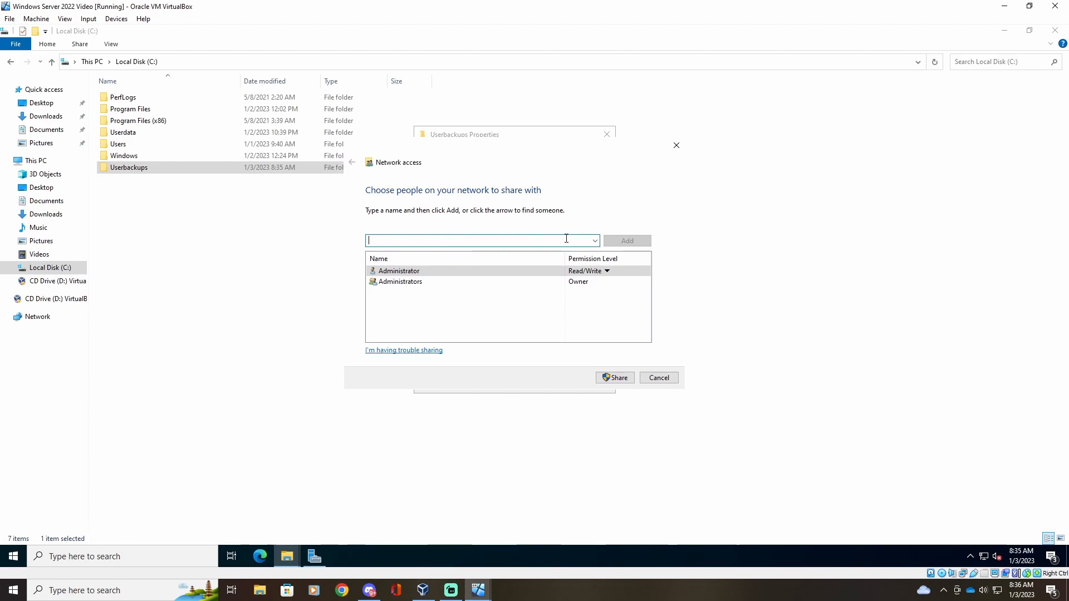
pyautogui.click(594, 241)
pyautogui.click(433, 255)
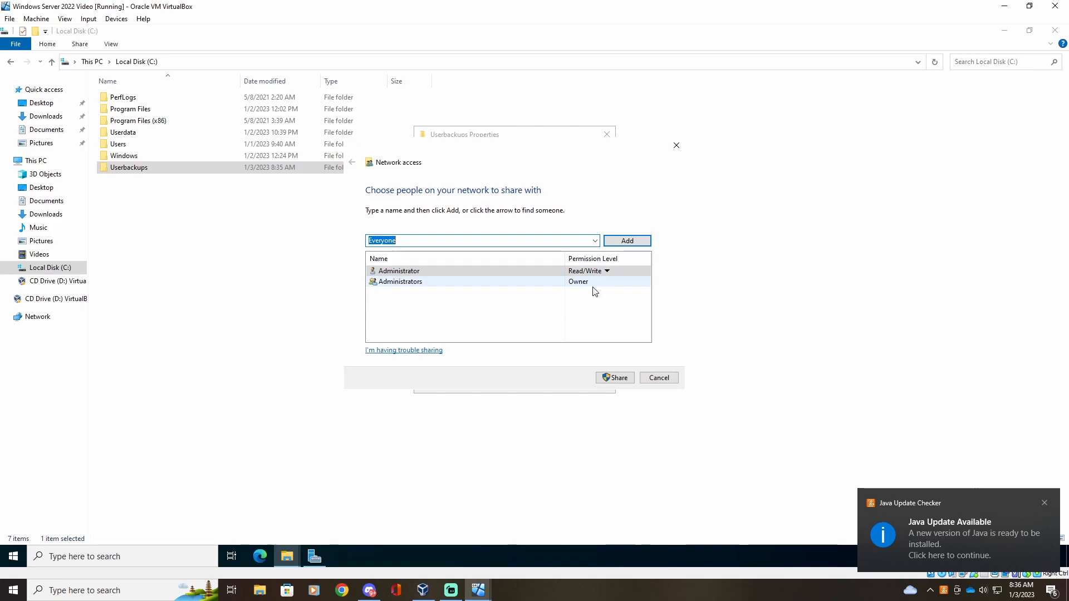
pyautogui.click(616, 378)
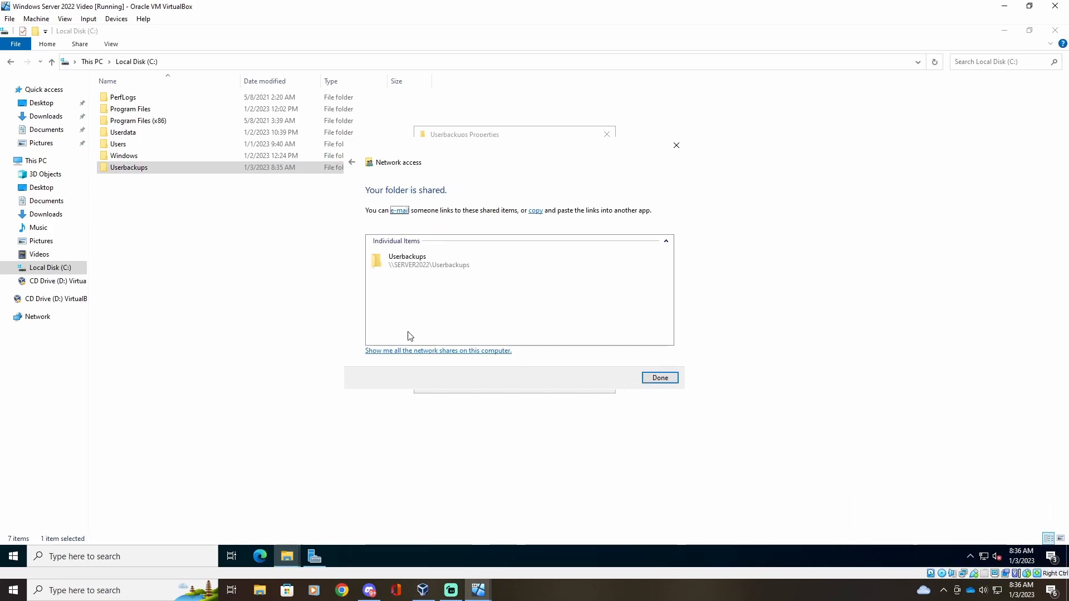
pyautogui.click(657, 381)
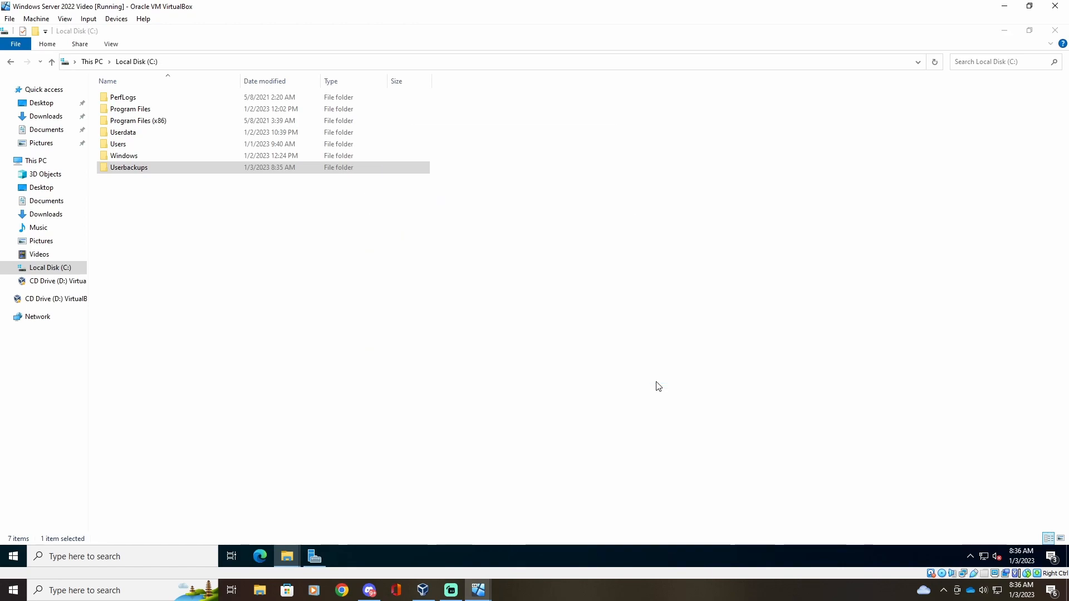
# Step: Reopen the Userbackups folder's properties and highlight its network path in the sharing settings
pyautogui.rightClick(143, 171)
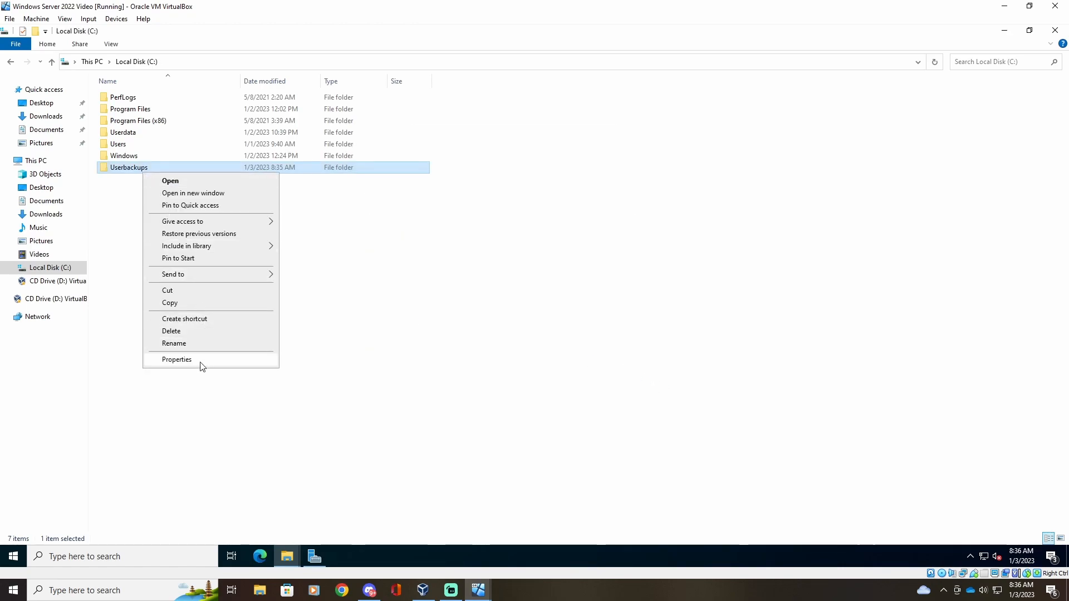
pyautogui.click(177, 360)
pyautogui.moveTo(517, 214); pyautogui.dragTo(423, 207)
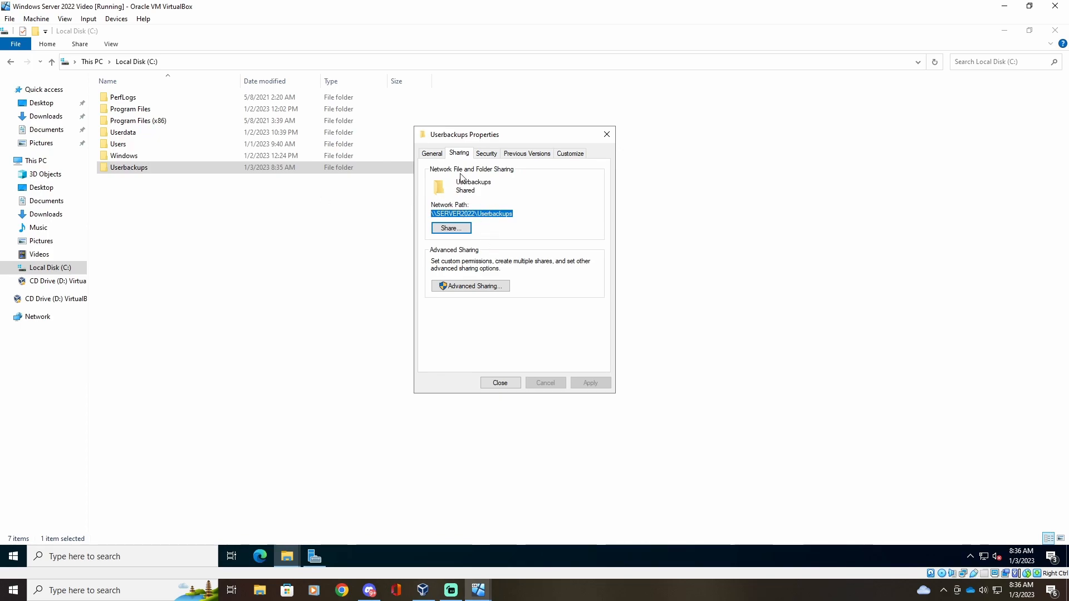
# Step: Examine the Userbackups security permissions for the listed groups, especially those of Users, and close the properties
pyautogui.click(486, 154)
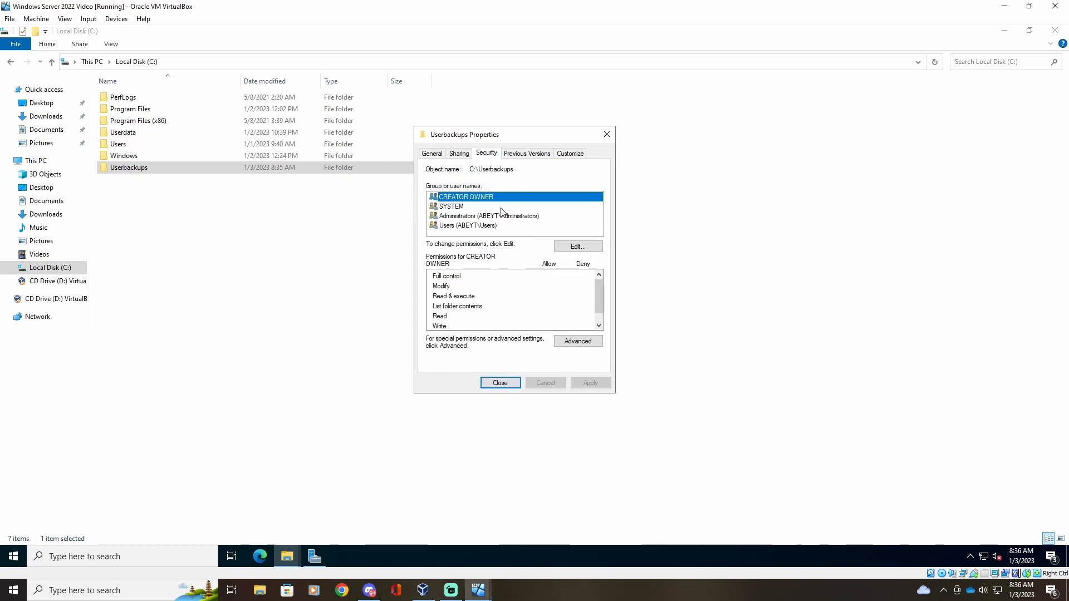
pyautogui.click(464, 206)
pyautogui.click(489, 216)
pyautogui.click(463, 206)
pyautogui.click(464, 198)
pyautogui.moveTo(530, 136); pyautogui.dragTo(495, 124)
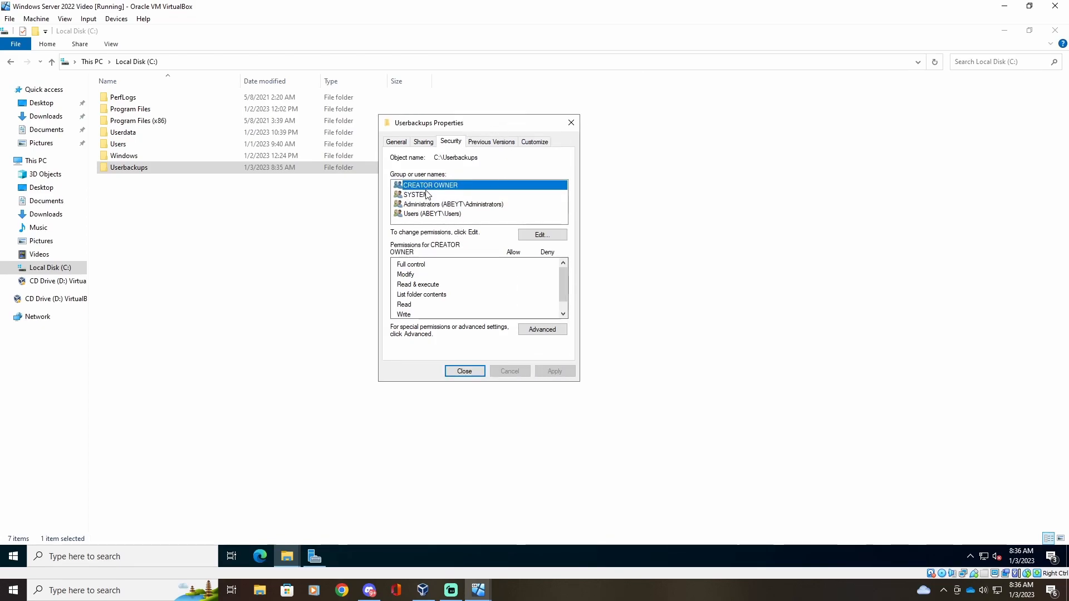
pyautogui.click(448, 214)
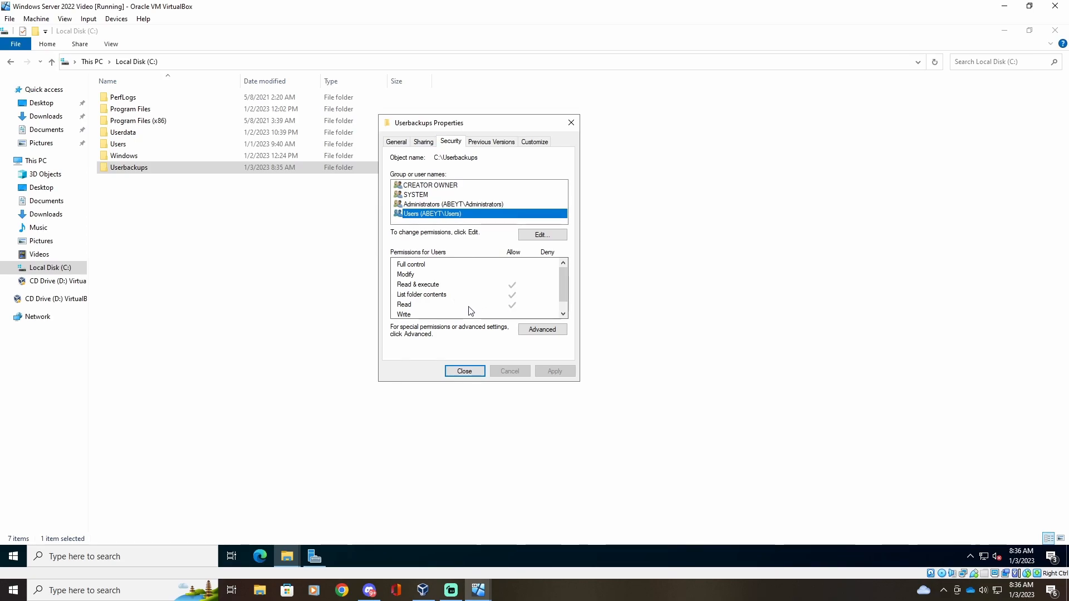
pyautogui.scroll(-1, 499, 309)
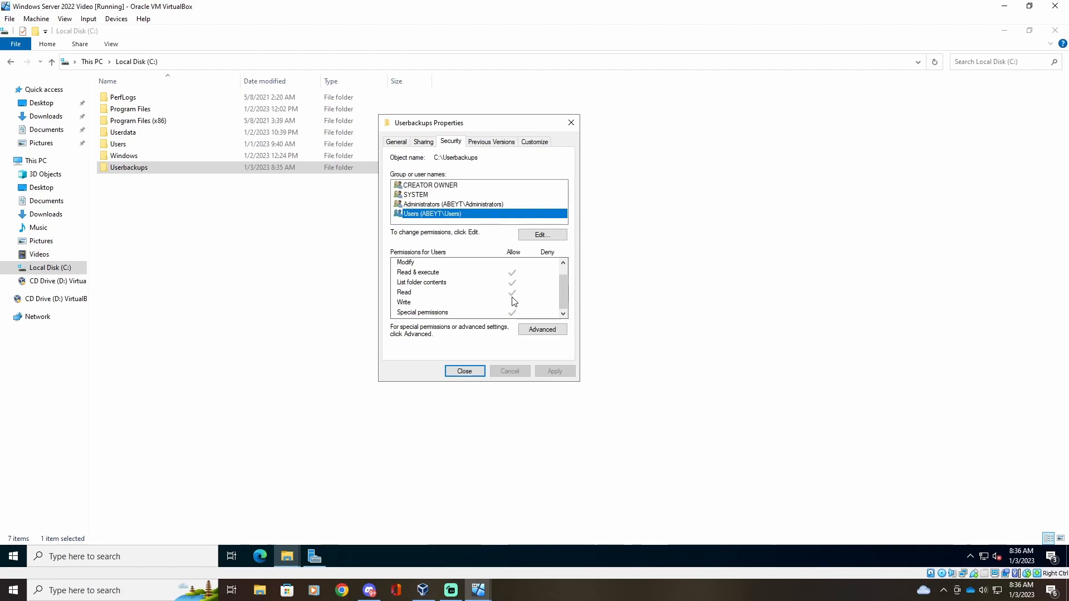
pyautogui.scroll(1, 511, 303)
pyautogui.scroll(-1, 504, 282)
pyautogui.scroll(1, 518, 285)
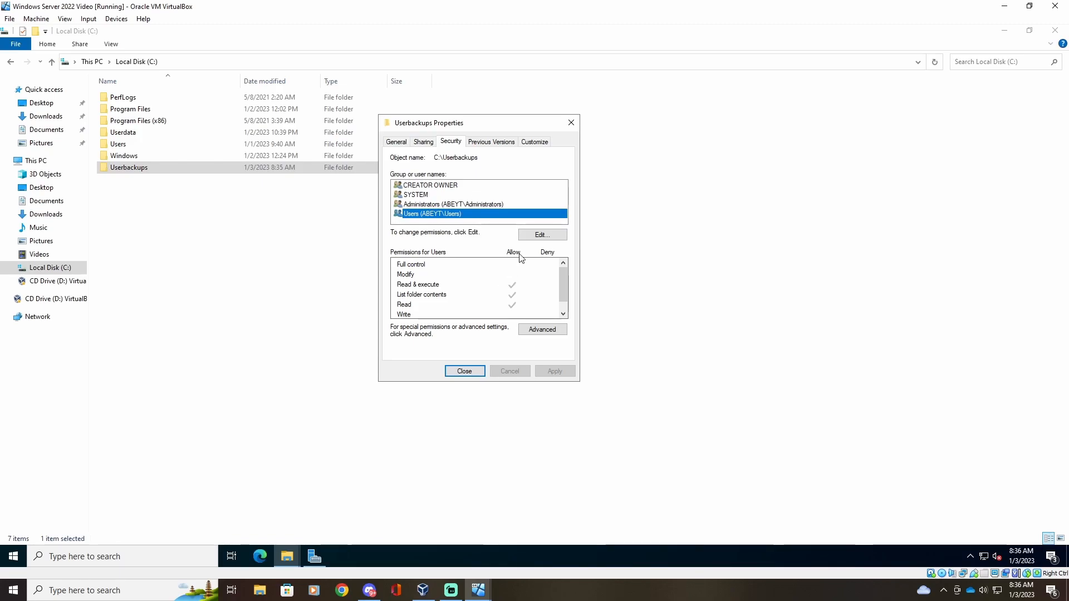
pyautogui.click(571, 122)
# Step: Open the Userbackups folder and create a subfolder named Helpdesk inside it
pyautogui.doubleClick(123, 166)
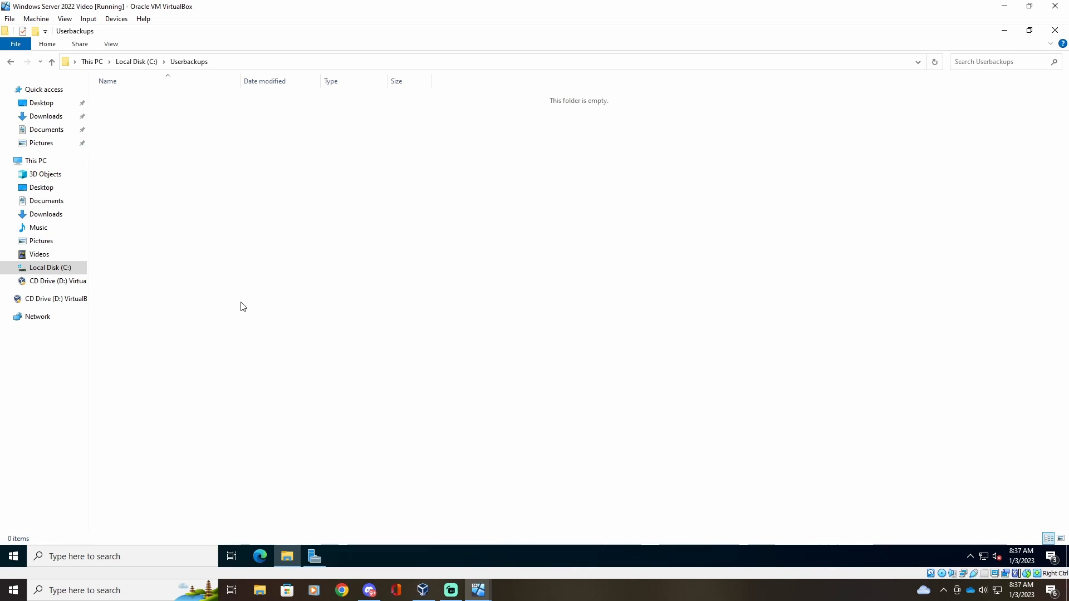
pyautogui.rightClick(196, 123)
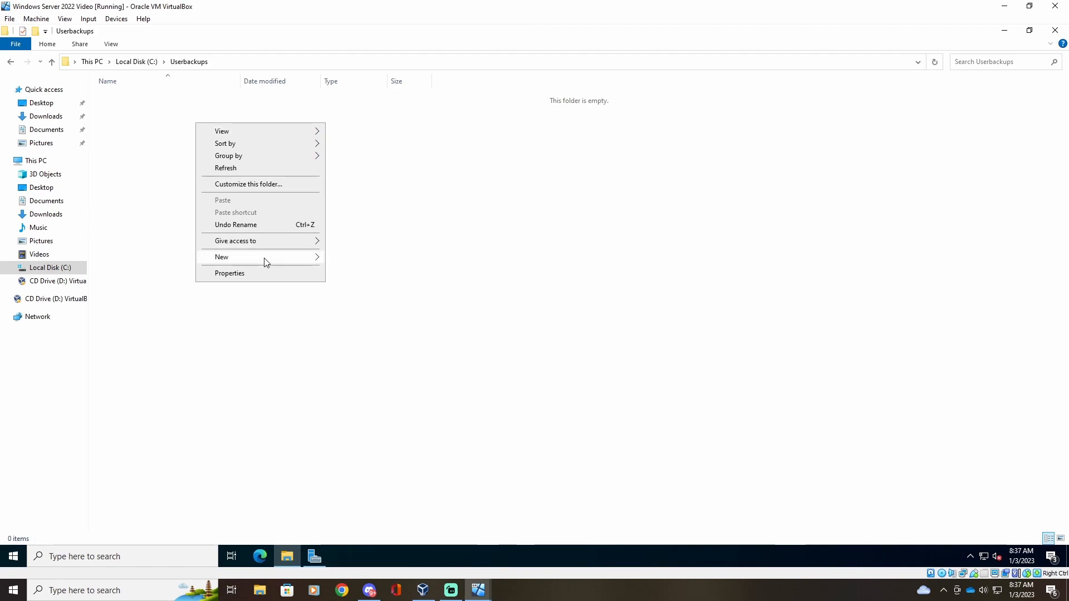
pyautogui.moveTo(265, 259)
pyautogui.click(347, 257)
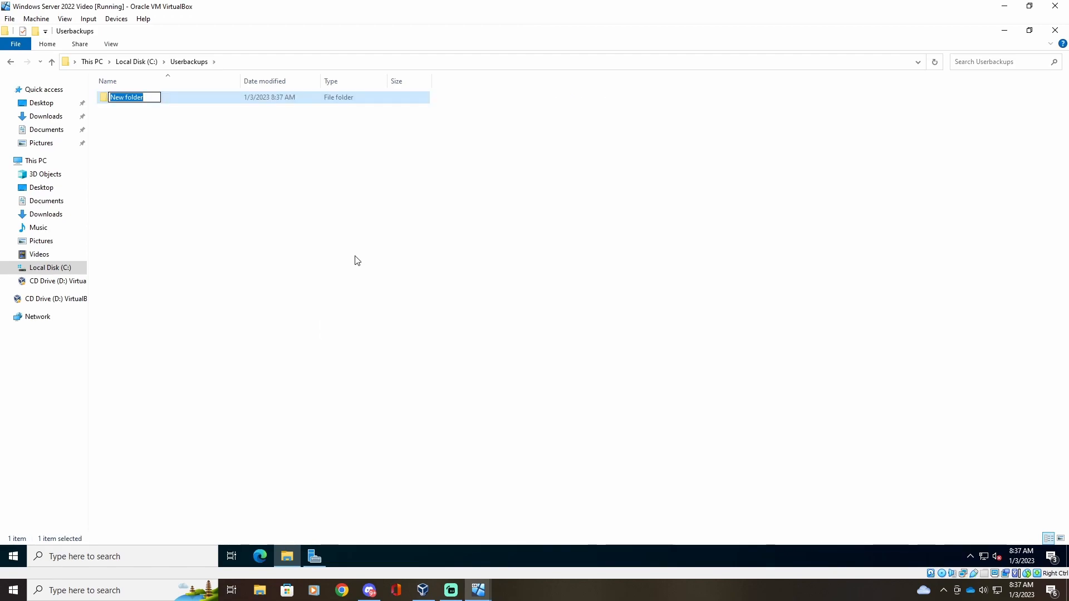
pyautogui.press('BackSpace')
pyautogui.write('Helpd')
pyautogui.press('Return')
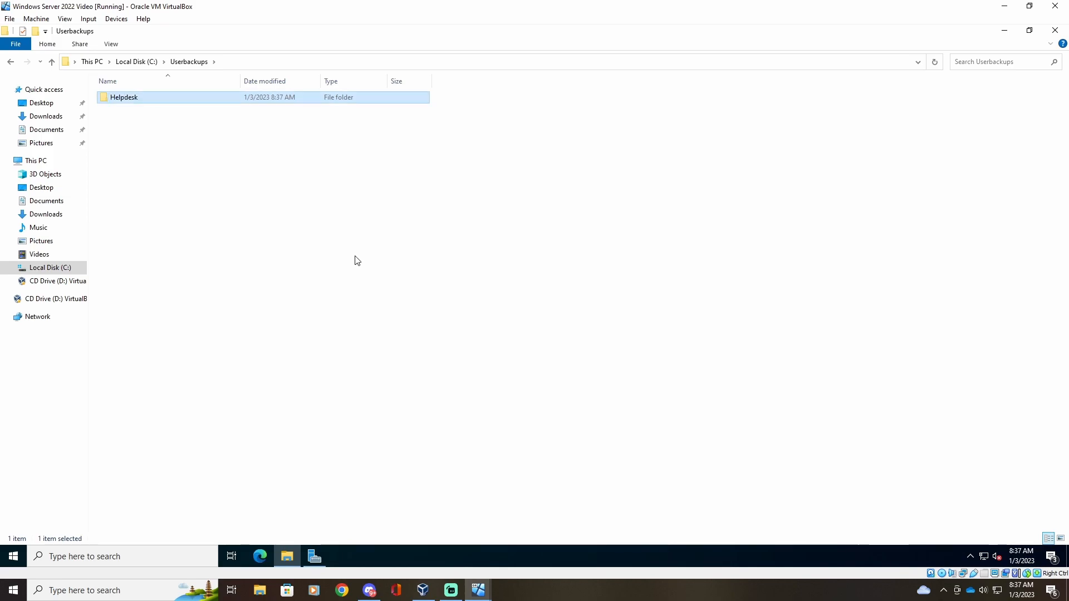
# Step: Create a second subfolder named HR in Userbackups
pyautogui.rightClick(234, 175)
pyautogui.moveTo(288, 305)
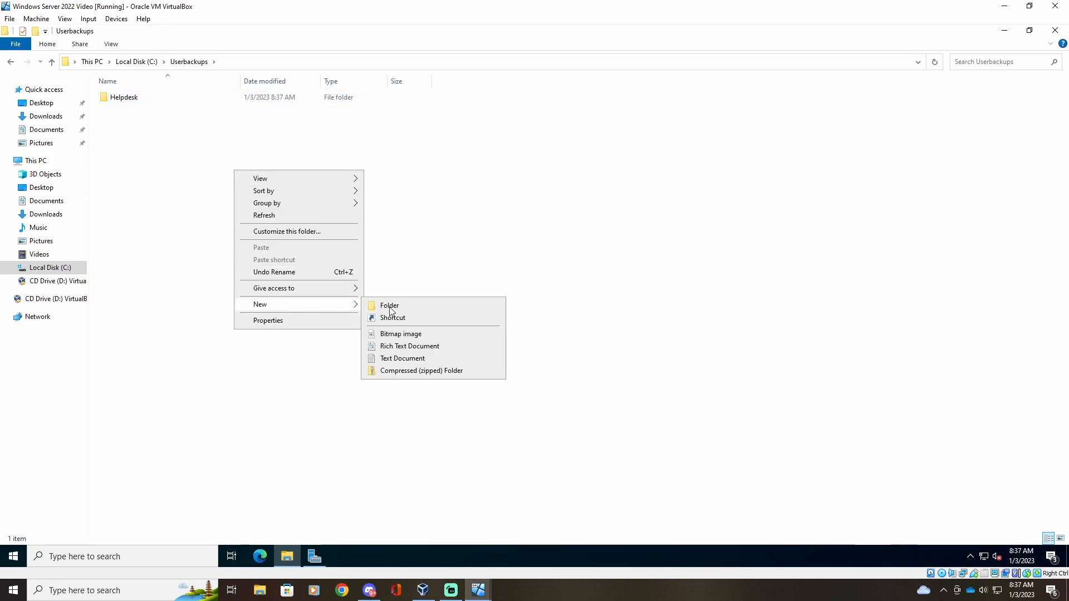
pyautogui.click(380, 309)
pyautogui.press('BackSpace')
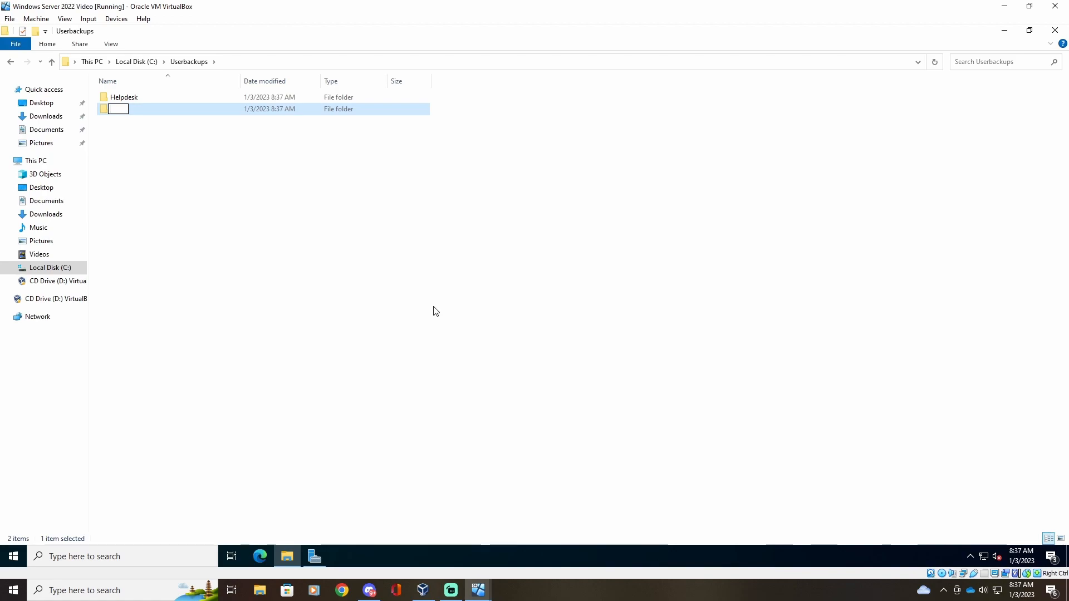
pyautogui.write('HR')
pyautogui.press('Return')
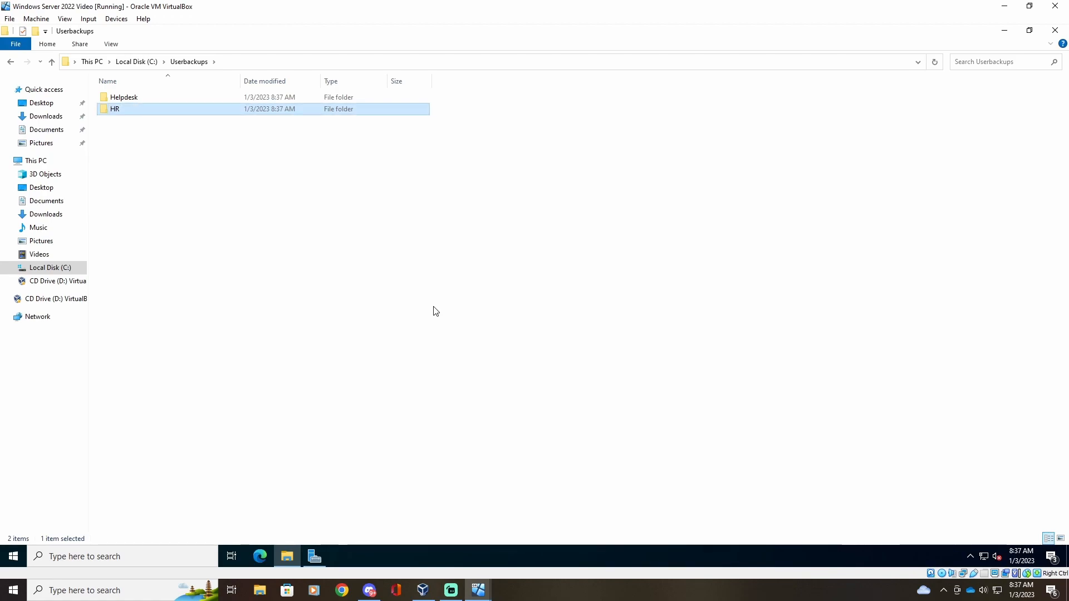
pyautogui.click(274, 172)
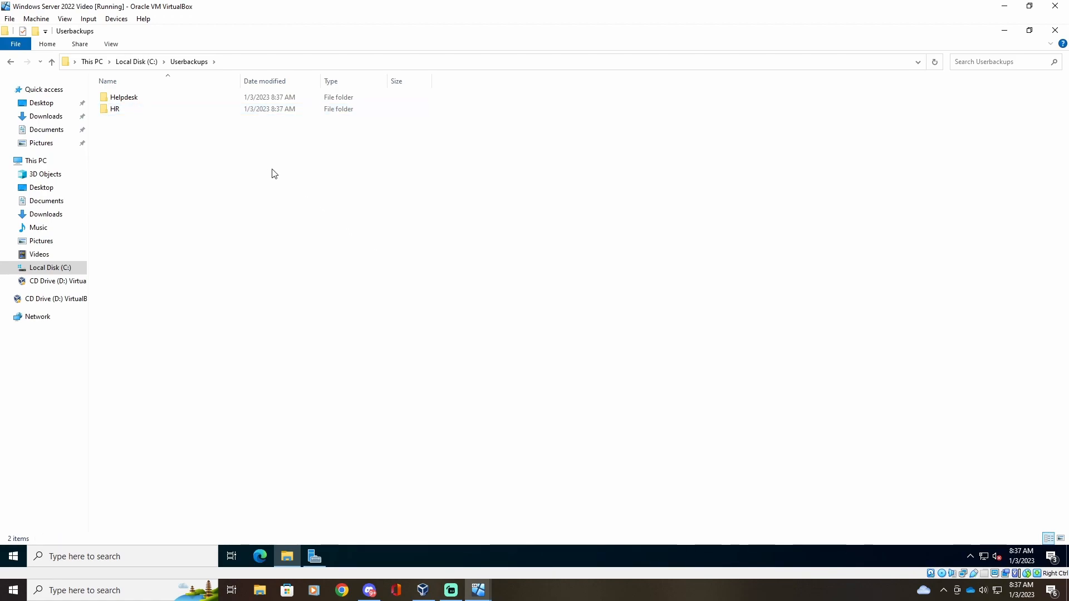
# Step: Return from the Userbackups folder to the root of Local Disk (C:)
pyautogui.click(136, 99)
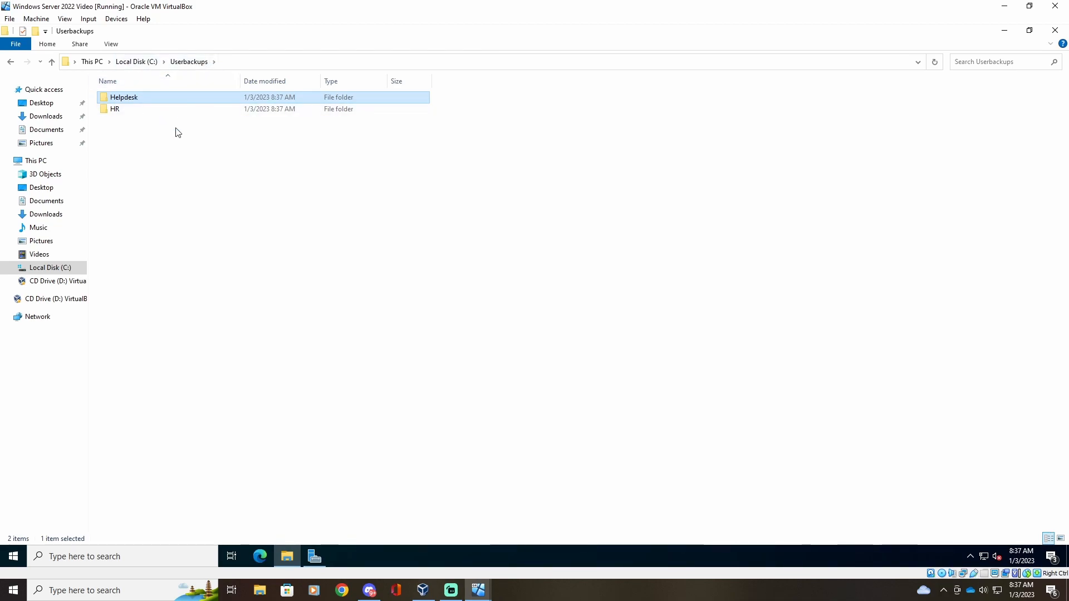
pyautogui.click(174, 191)
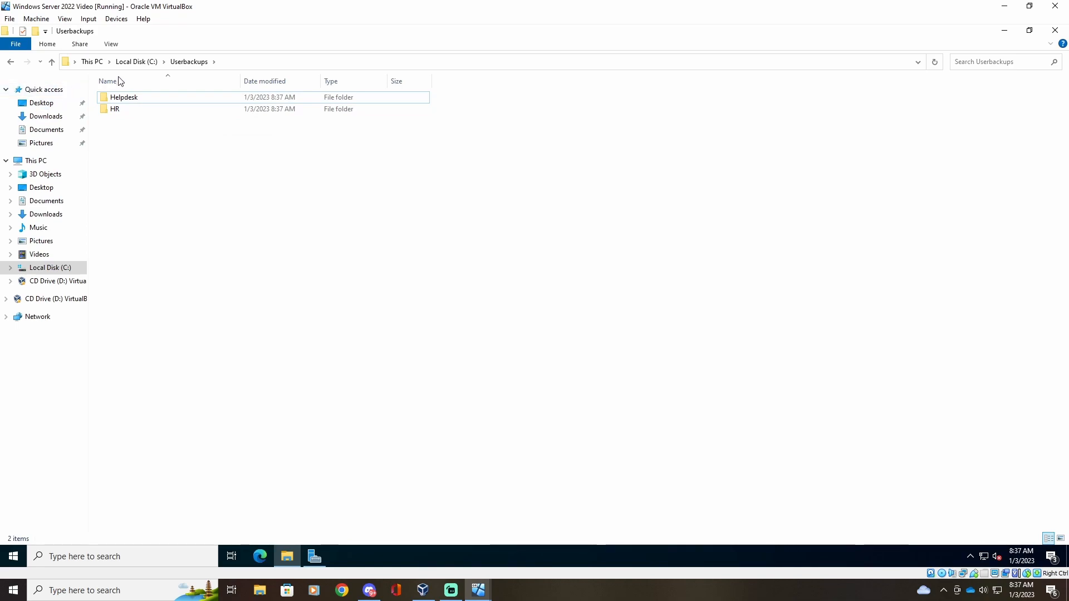
pyautogui.click(11, 62)
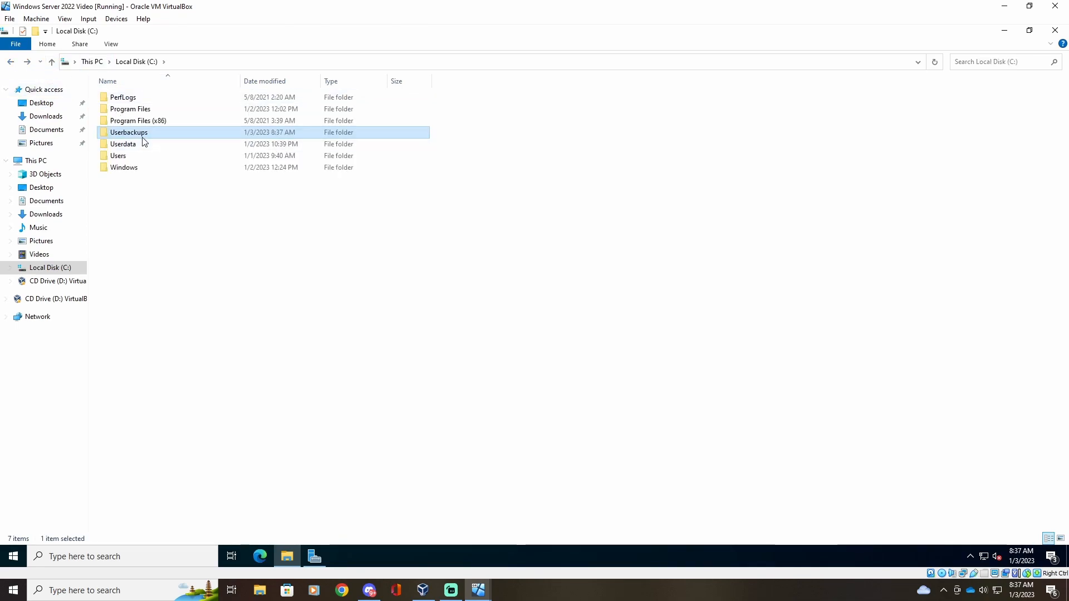
pyautogui.moveTo(149, 130)
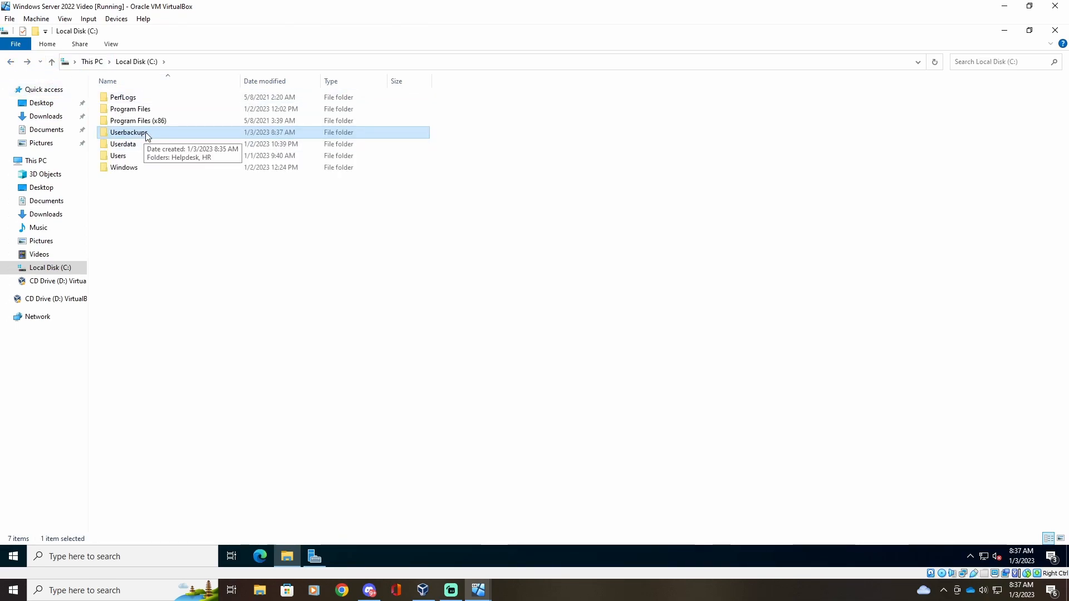
# Step: Open the Userbackups folder and display the security permissions in the Helpdesk subfolder's properties
pyautogui.doubleClick(142, 134)
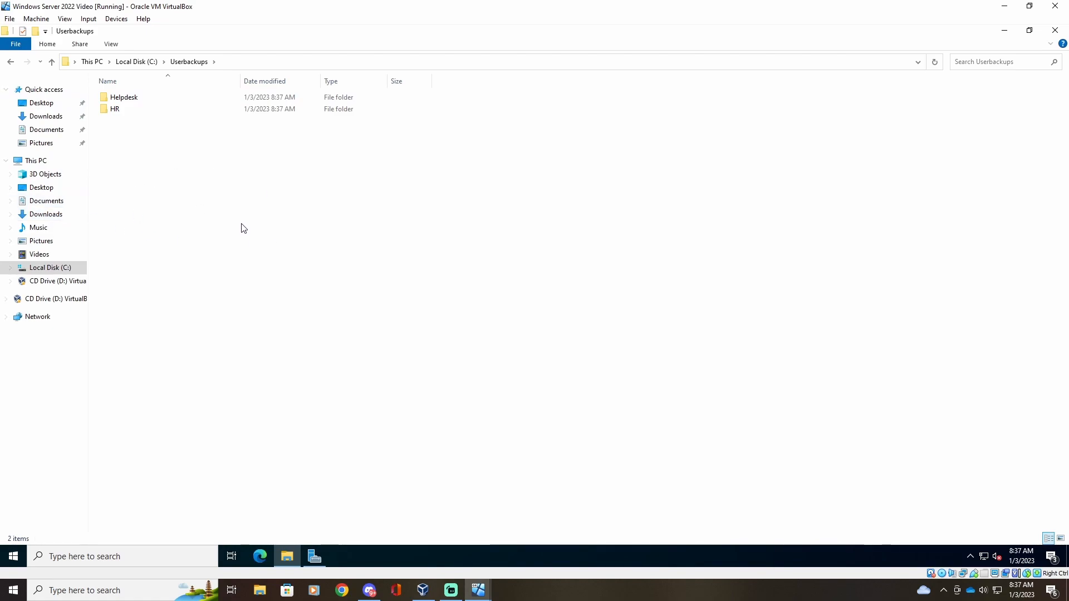
pyautogui.click(134, 98)
pyautogui.rightClick(134, 98)
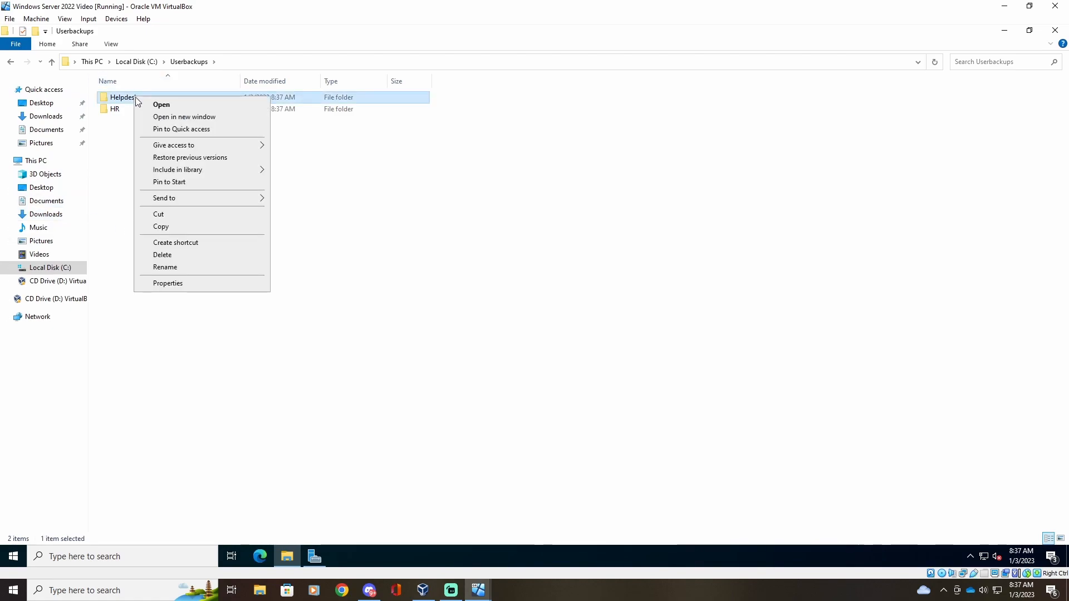
pyautogui.click(187, 287)
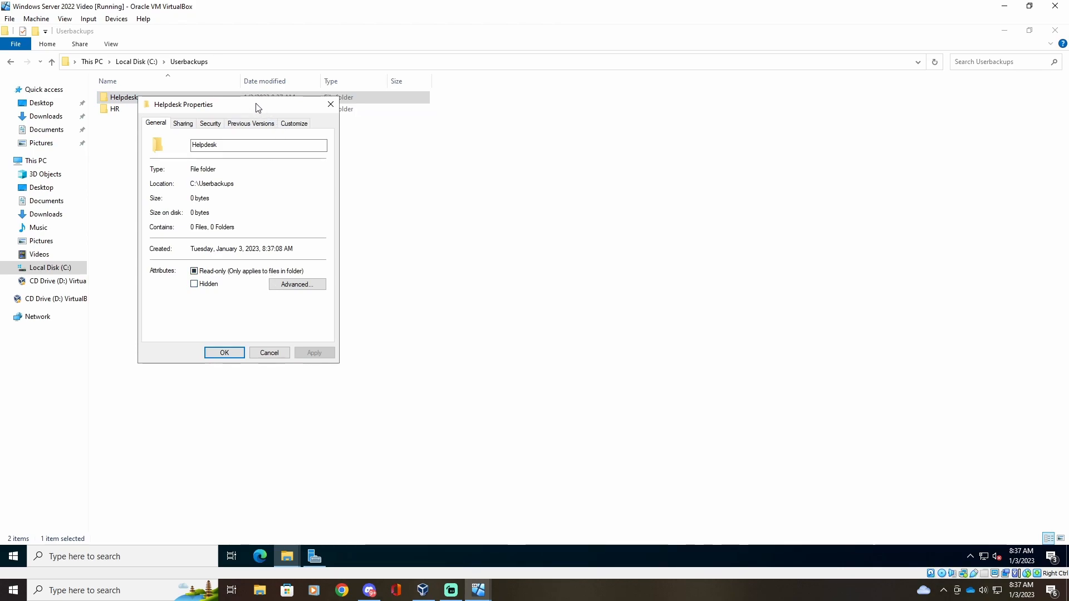
pyautogui.moveTo(257, 107); pyautogui.dragTo(452, 117)
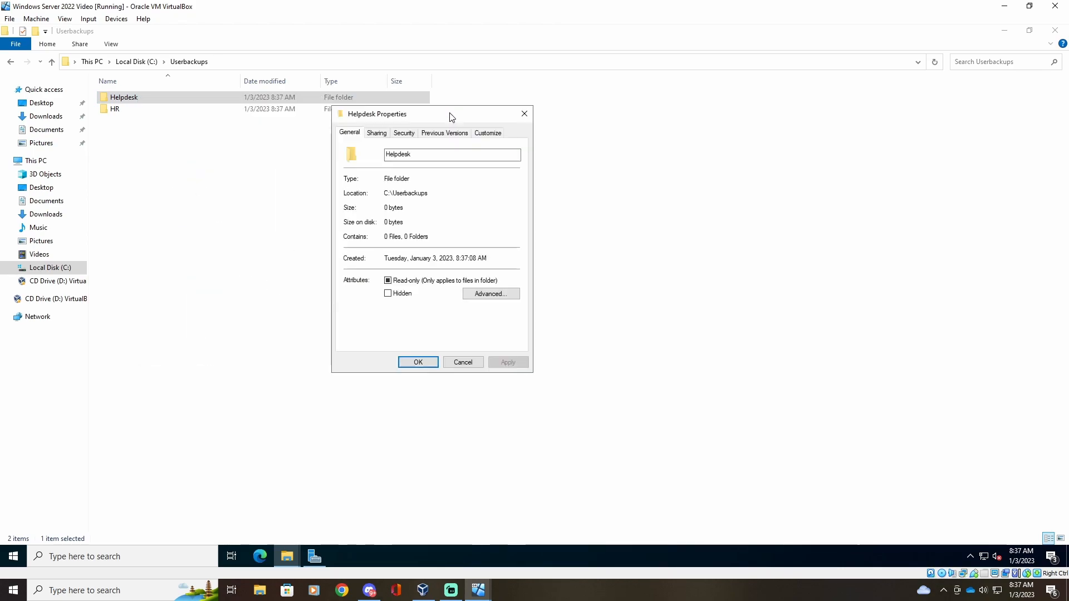
pyautogui.click(400, 135)
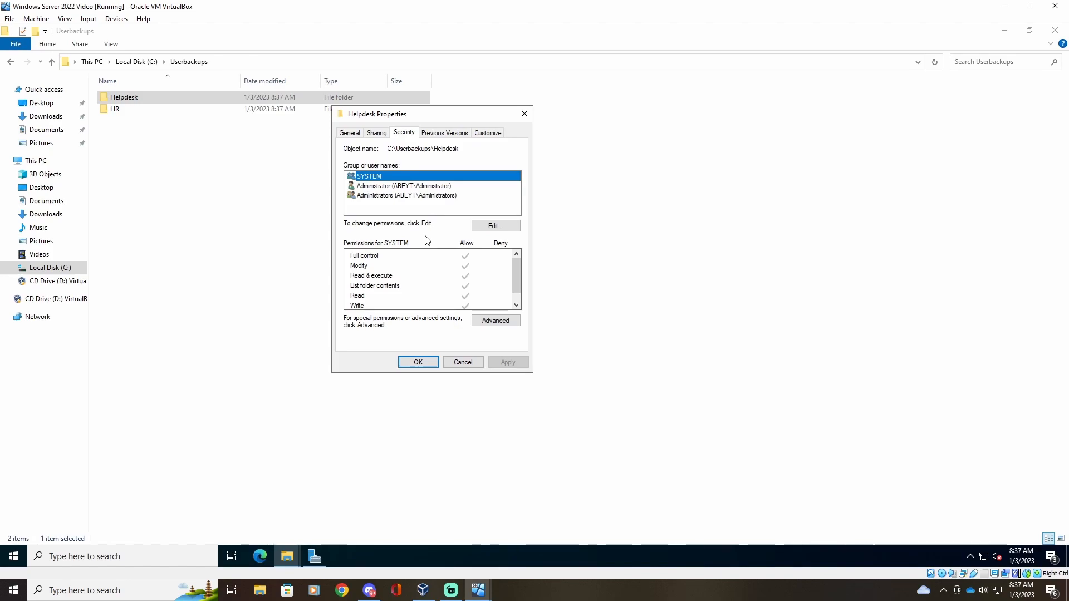
# Step: Disable inheritance in Helpdesk's advanced security settings, converting the inherited permissions into explicit permissions on the folder
pyautogui.click(495, 322)
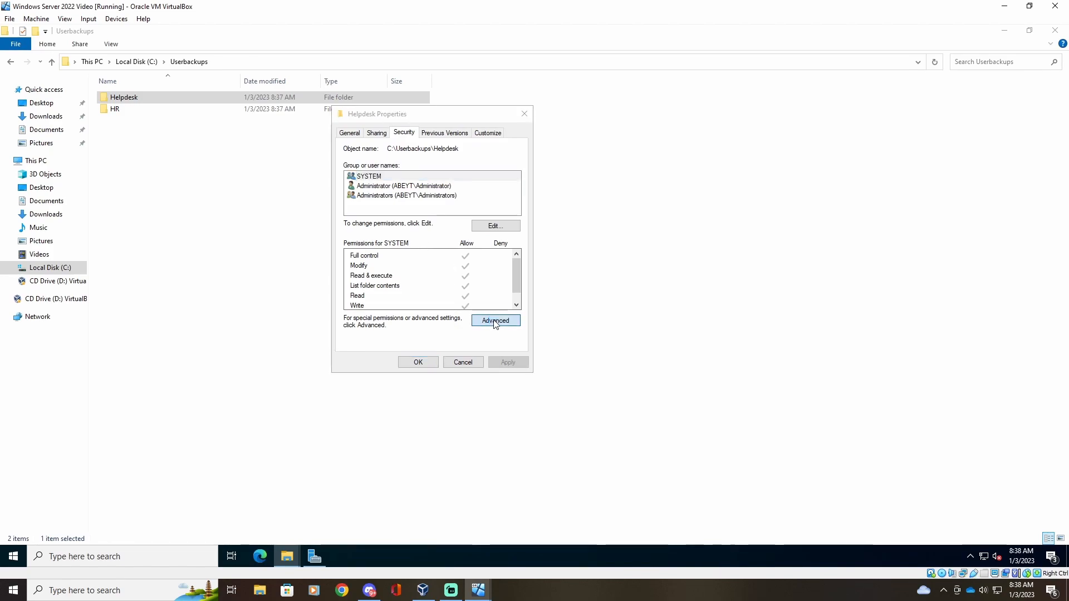
pyautogui.moveTo(567, 153); pyautogui.dragTo(548, 152)
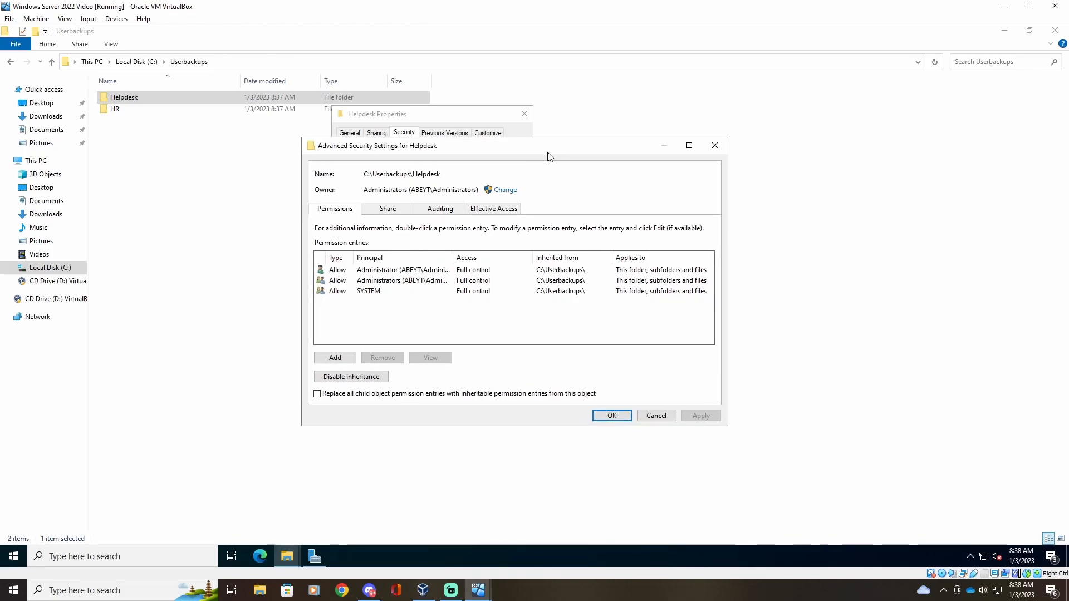
pyautogui.click(362, 377)
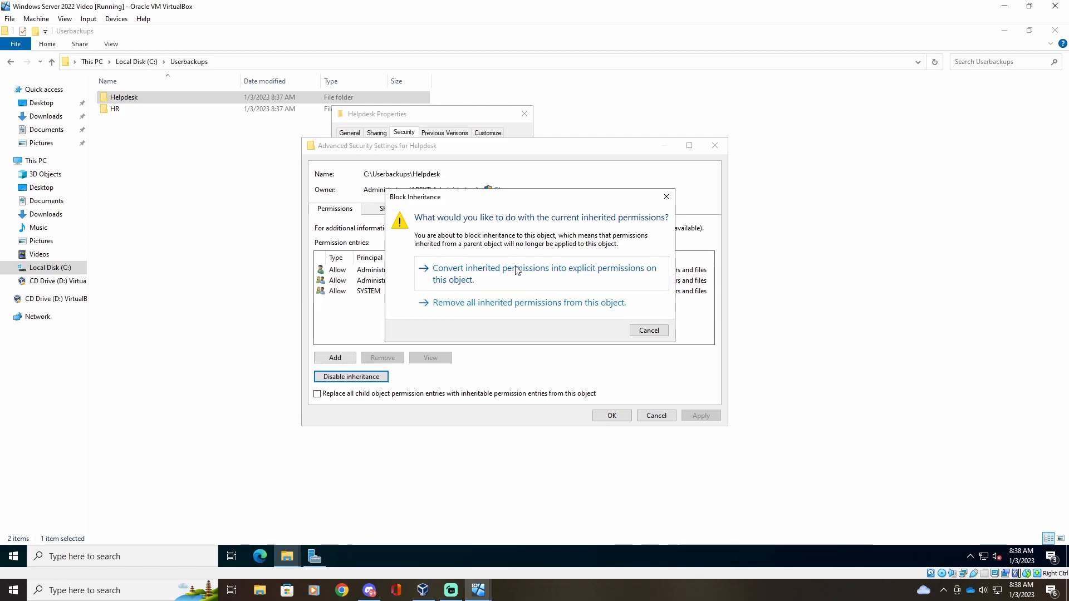
pyautogui.click(627, 276)
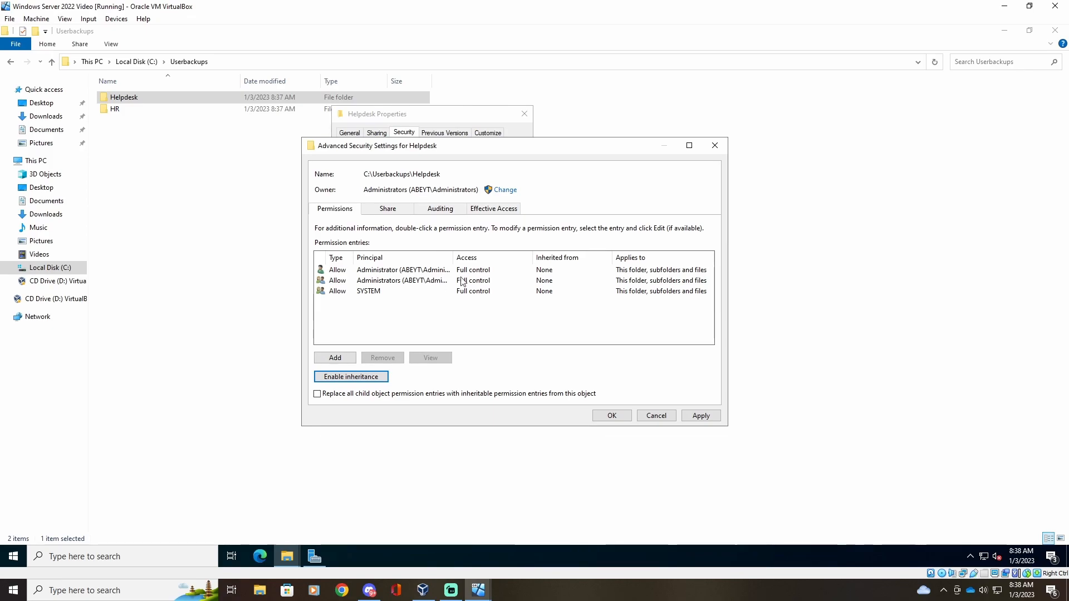
# Step: Switch to Server Manager and open Active Directory Users and Computers
pyautogui.click(315, 556)
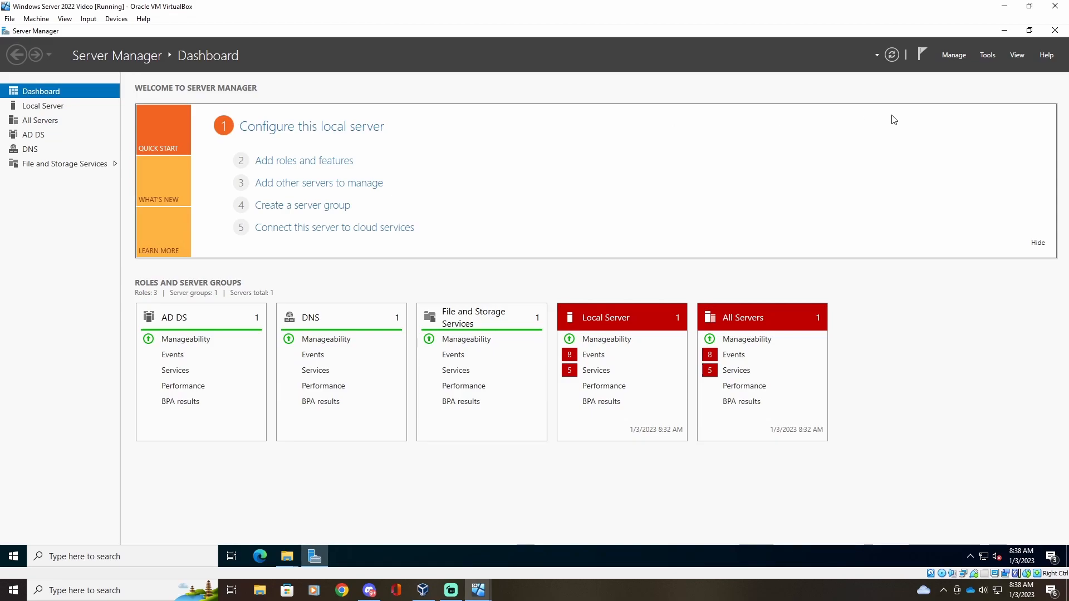
pyautogui.click(988, 55)
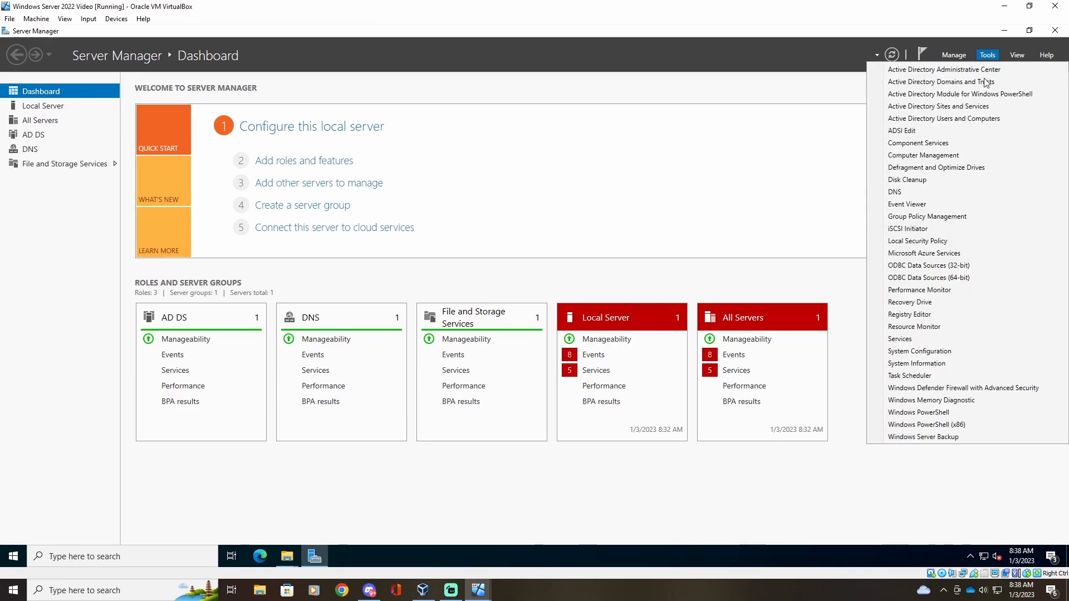
pyautogui.click(966, 119)
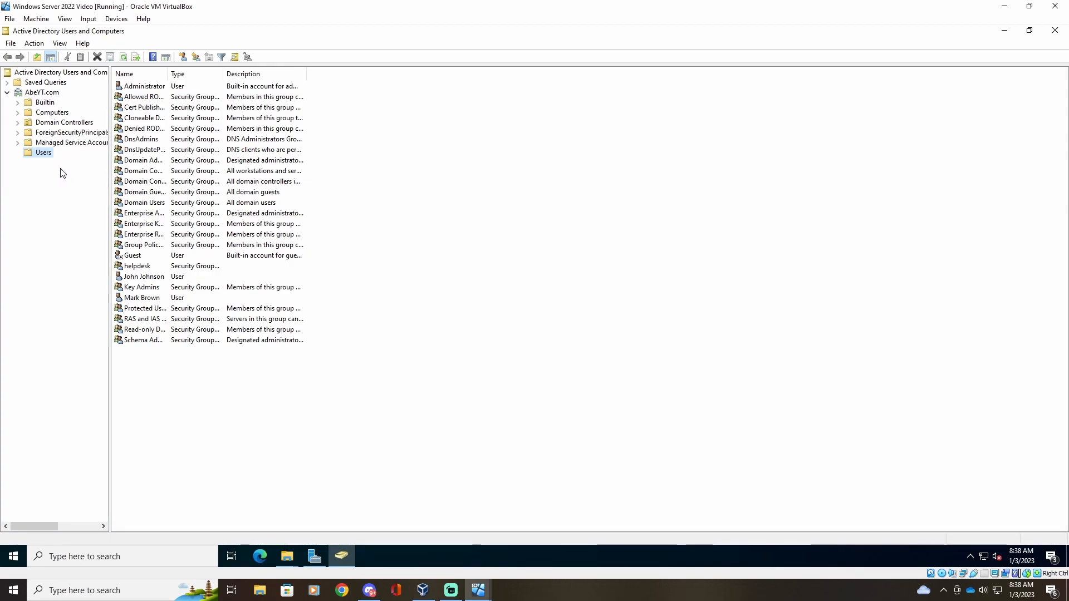
# Step: Examine the users and security groups in the domain's Users container, especially the helpdesk group
pyautogui.click(189, 96)
pyautogui.click(193, 149)
pyautogui.click(189, 224)
pyautogui.click(192, 255)
pyautogui.click(193, 276)
pyautogui.click(192, 288)
pyautogui.click(195, 171)
pyautogui.click(179, 88)
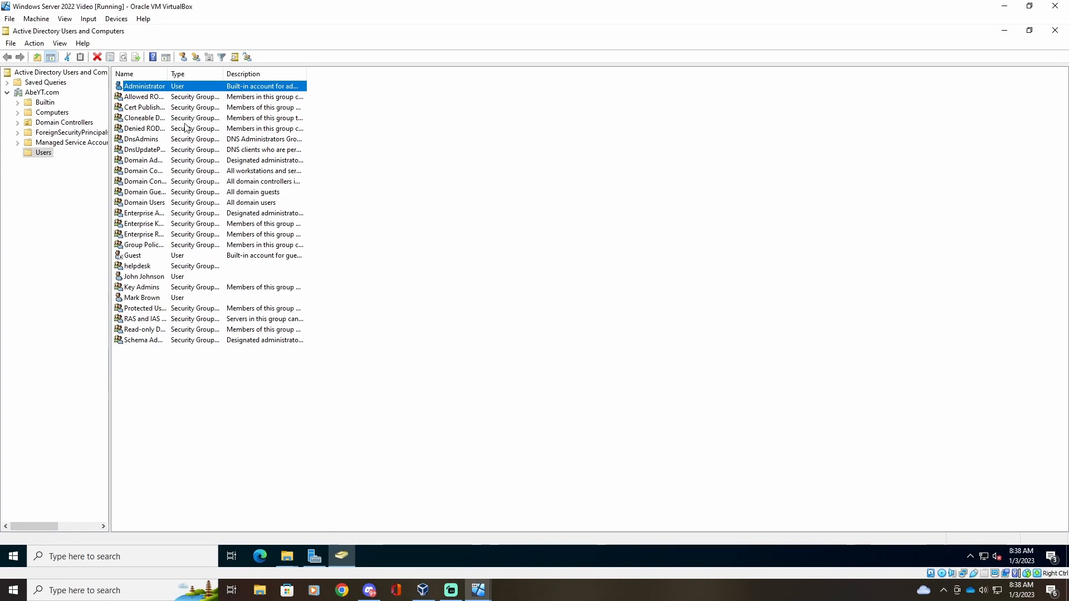
pyautogui.click(177, 269)
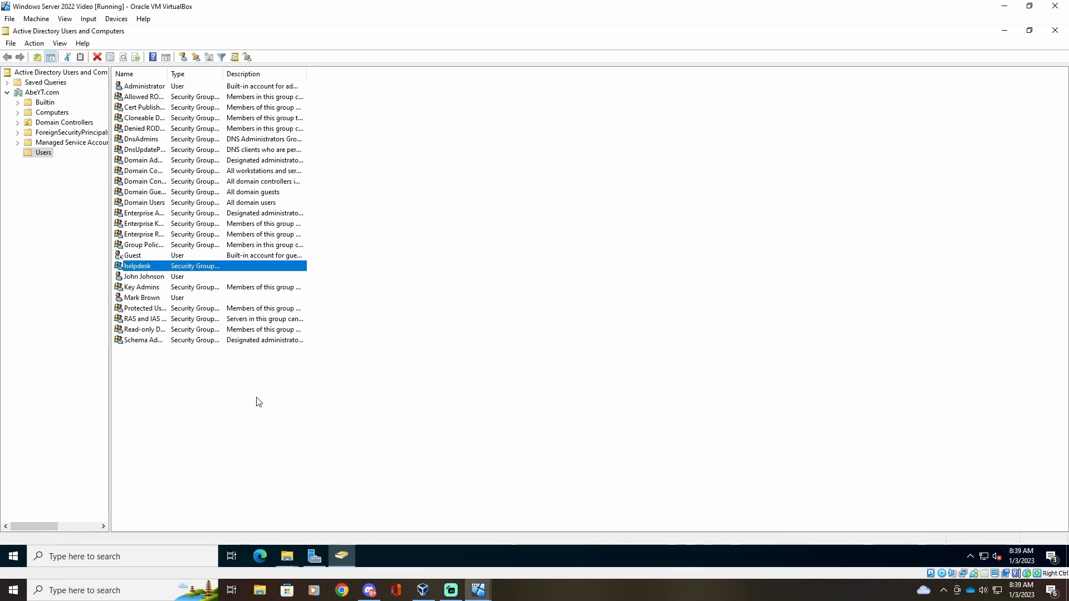
pyautogui.click(218, 376)
pyautogui.click(200, 272)
pyautogui.click(190, 376)
pyautogui.rightClick(193, 372)
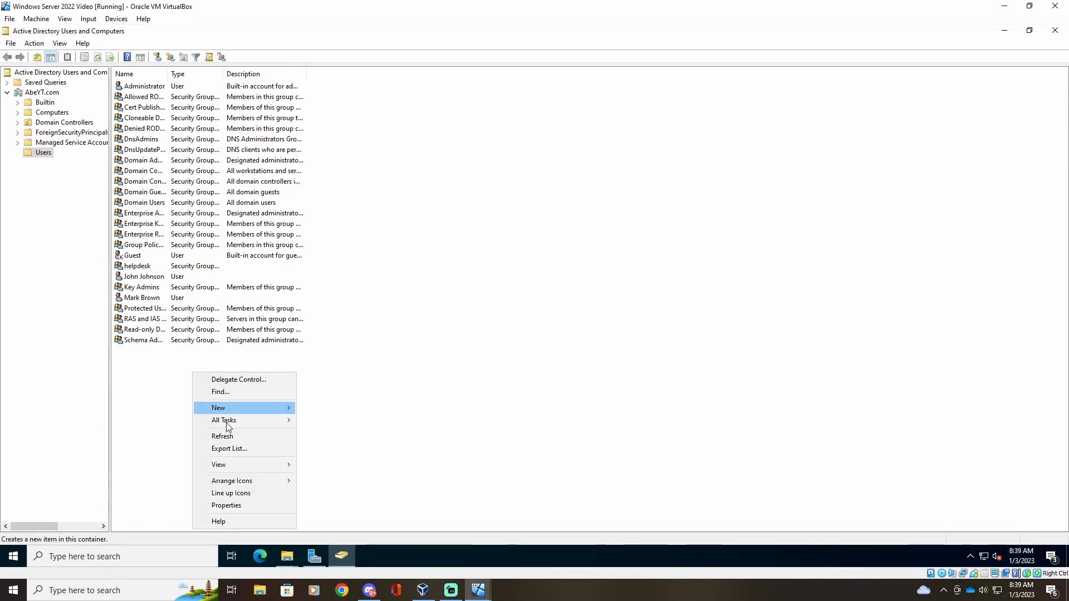
pyautogui.moveTo(241, 409)
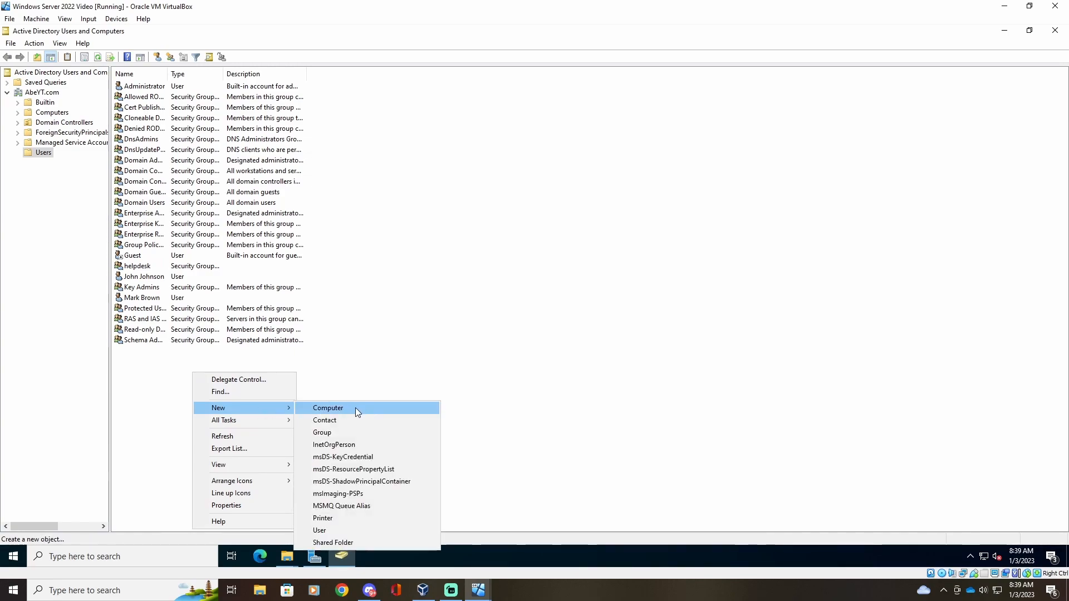
pyautogui.click(350, 433)
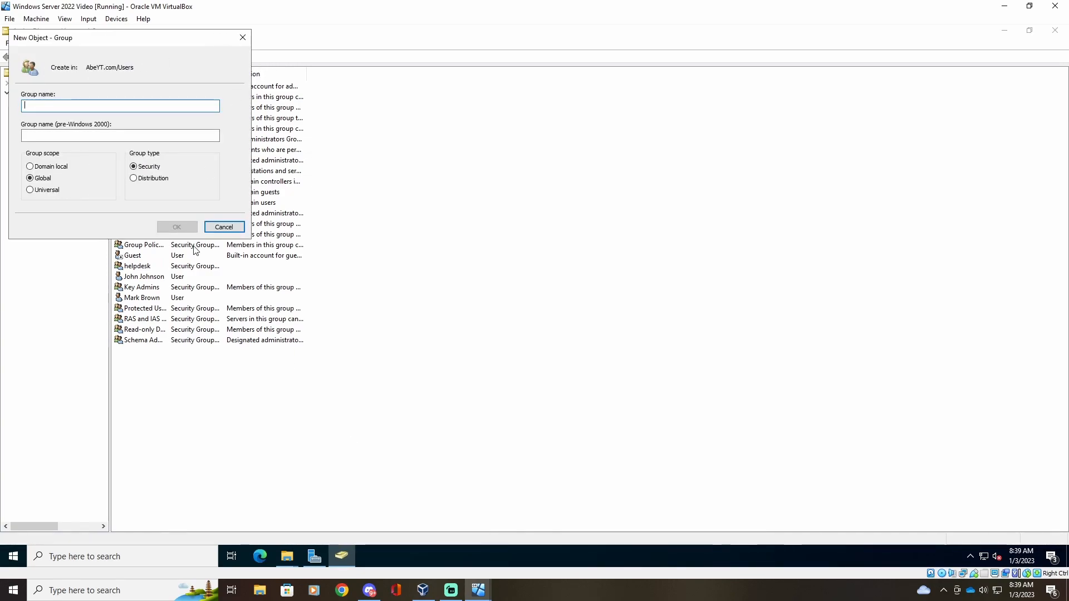
pyautogui.click(242, 38)
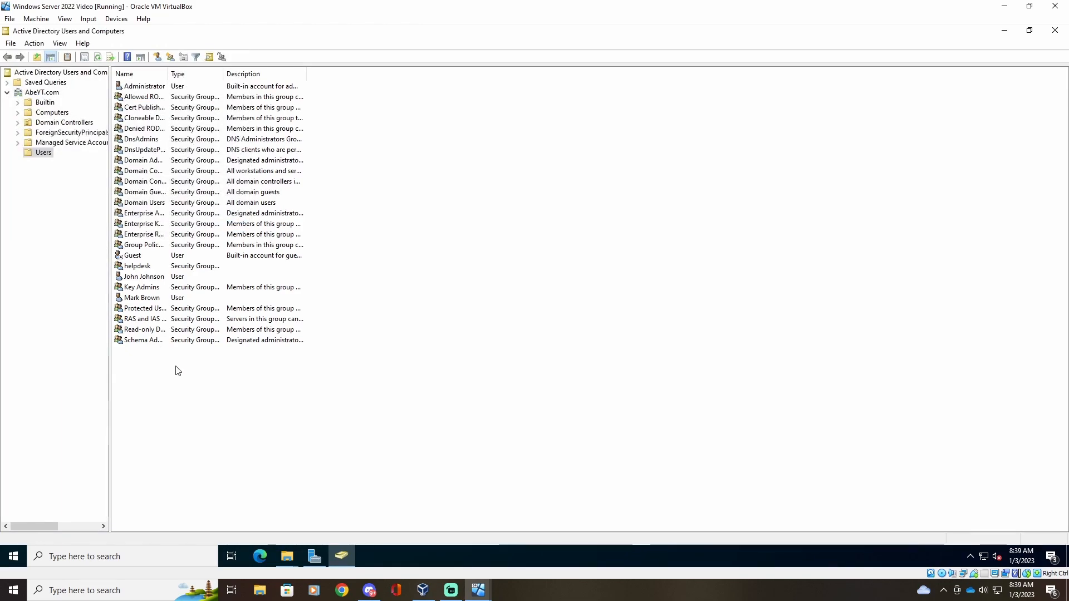
# Step: Review the helpdesk group's properties, including its members, memberships, manager and general settings, and close them
pyautogui.click(146, 268)
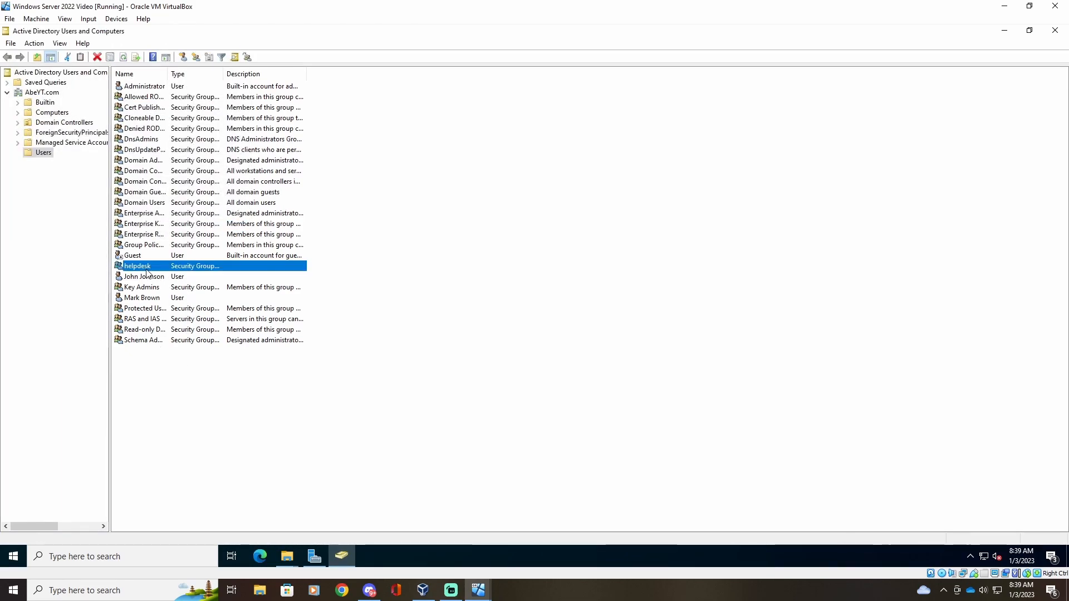
pyautogui.rightClick(146, 266)
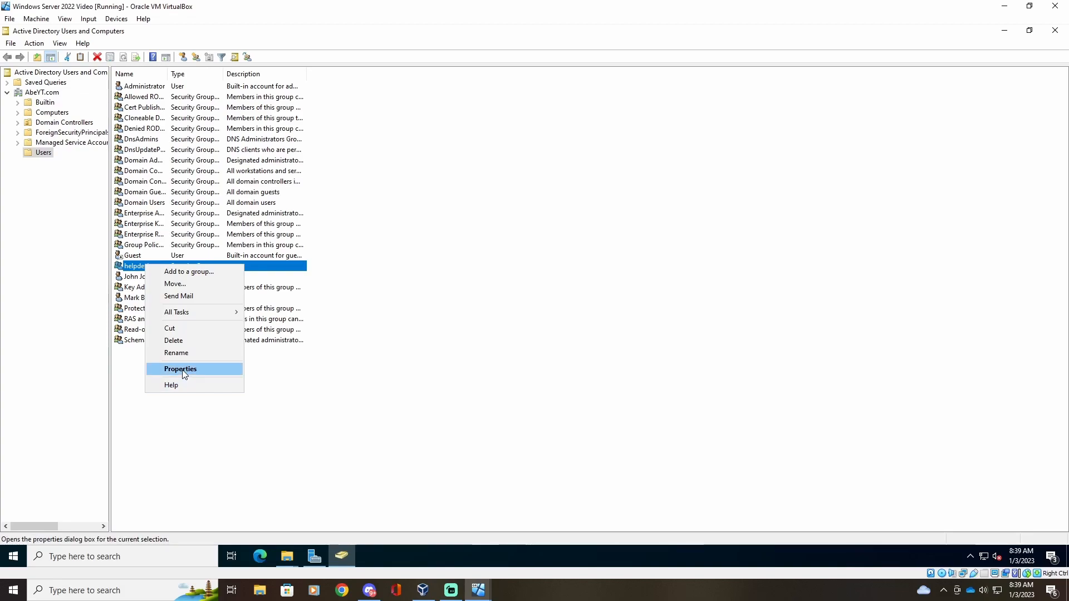
pyautogui.click(184, 370)
pyautogui.click(470, 184)
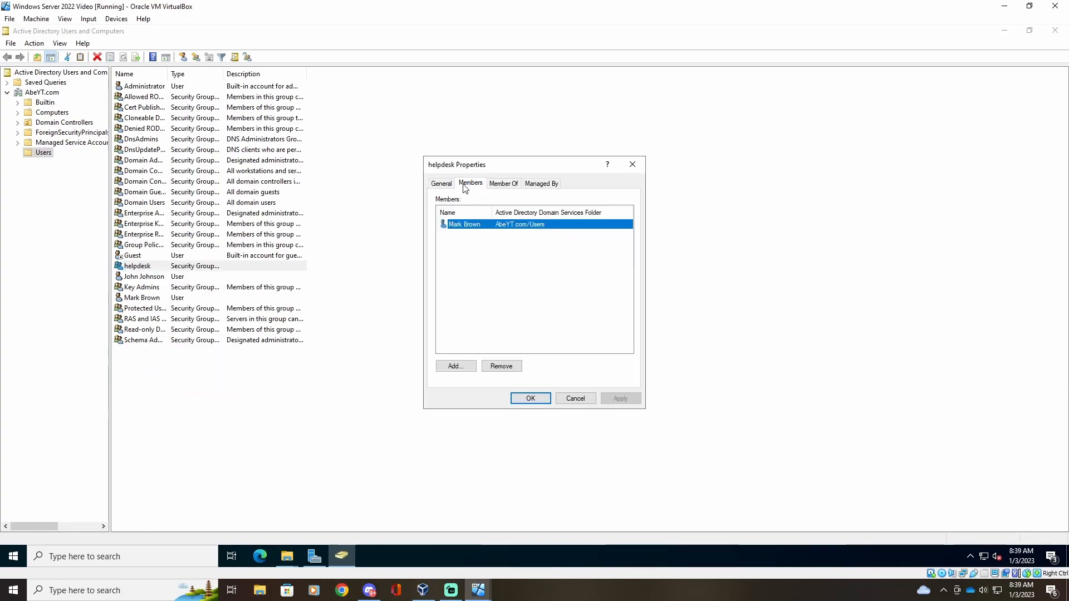
pyautogui.moveTo(539, 165); pyautogui.dragTo(468, 149)
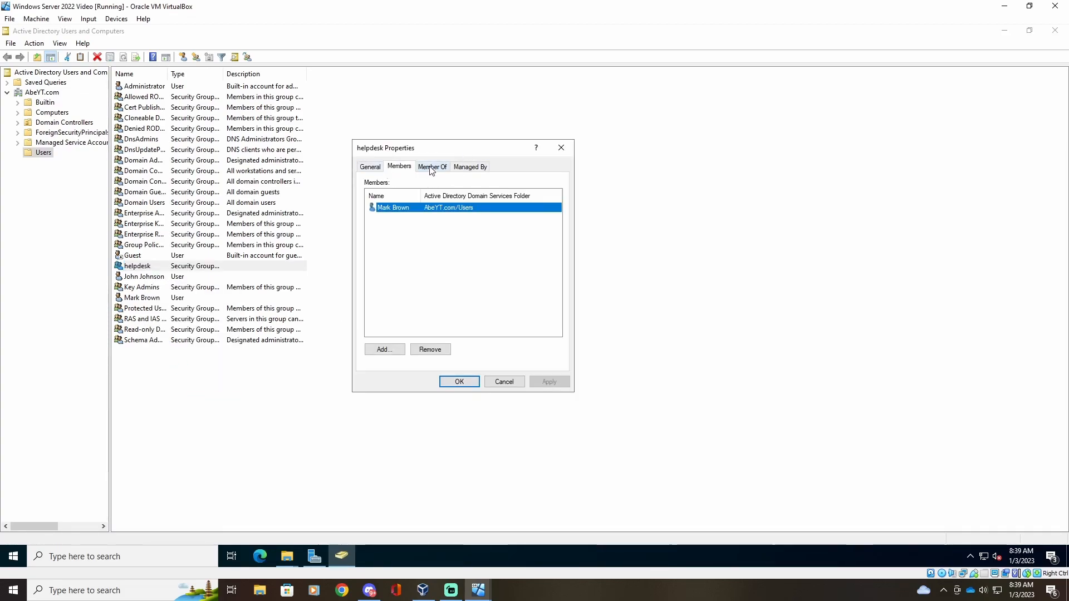
pyautogui.click(433, 167)
pyautogui.click(471, 167)
pyautogui.click(433, 167)
pyautogui.click(399, 167)
pyautogui.click(377, 167)
pyautogui.click(399, 167)
pyautogui.click(471, 167)
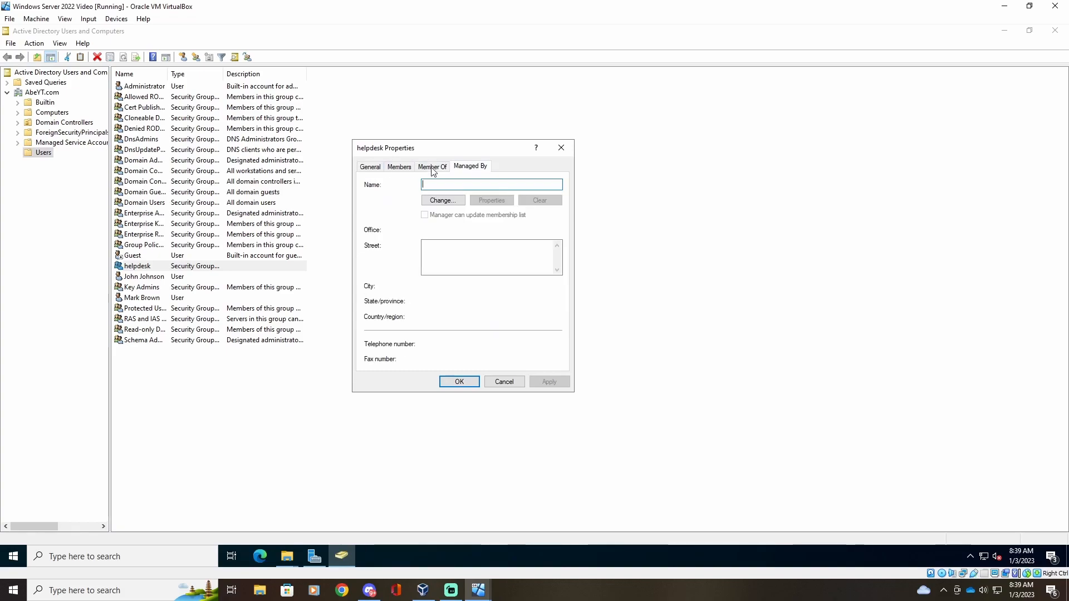
pyautogui.click(377, 167)
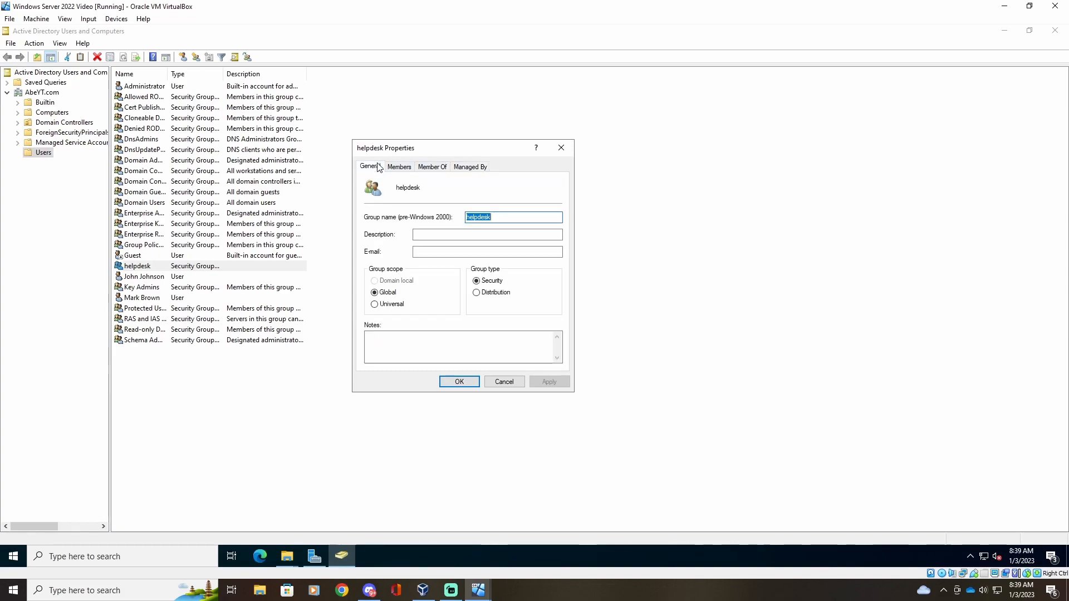
pyautogui.click(562, 147)
pyautogui.click(184, 384)
# Step: Open the properties of the helpdesk group member's user account and display the groups it belongs to
pyautogui.click(158, 301)
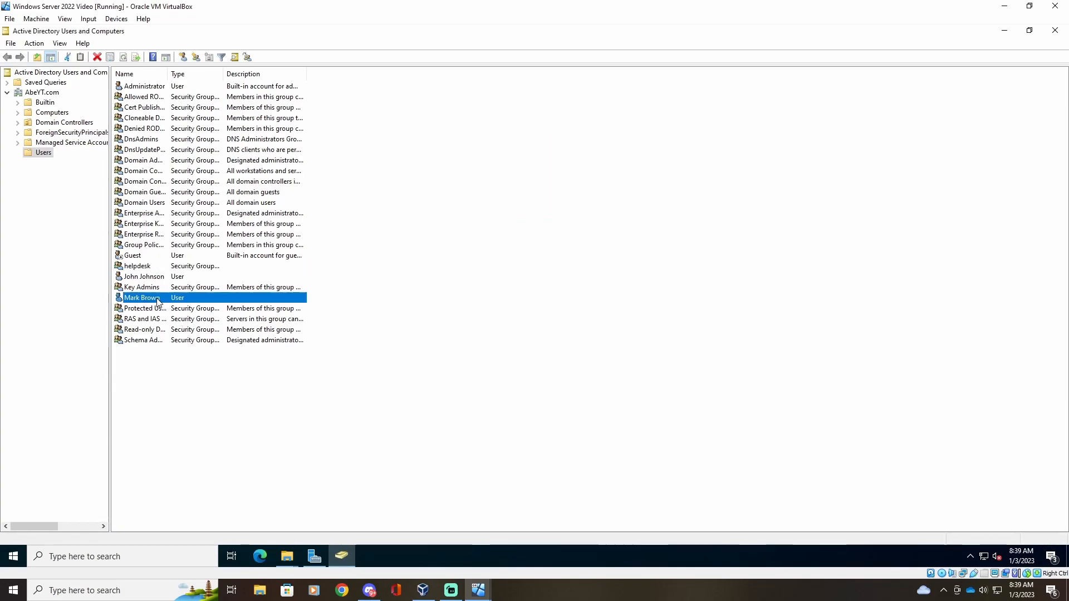
pyautogui.rightClick(158, 301)
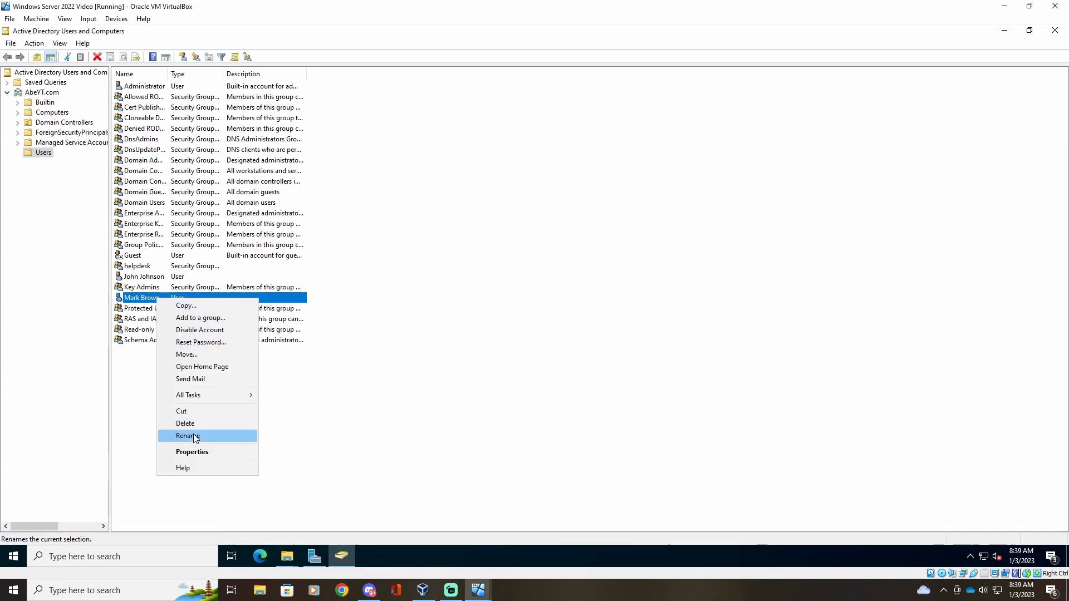
pyautogui.click(193, 455)
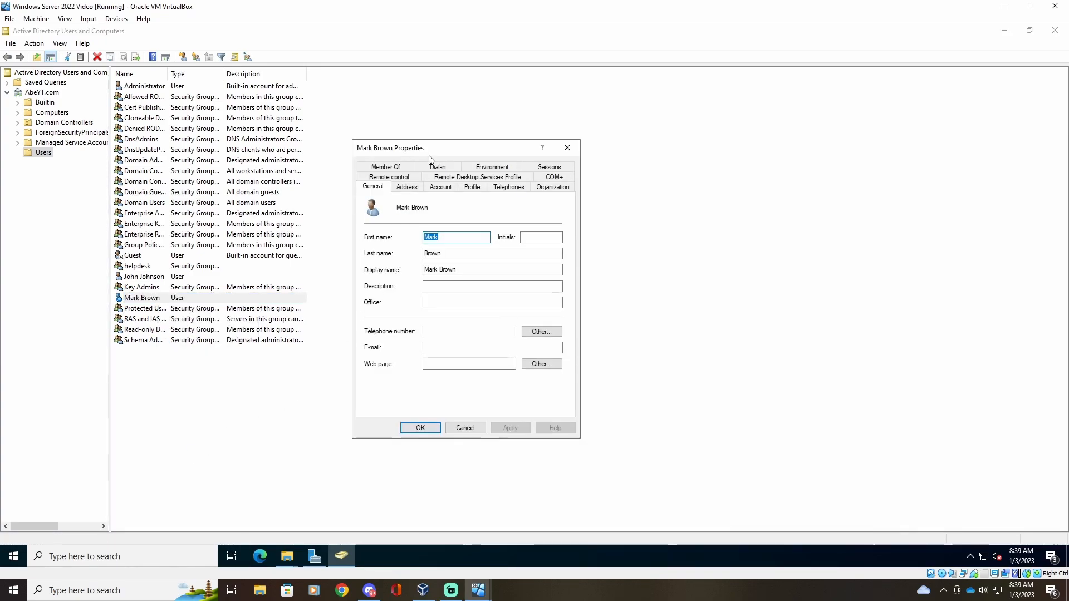
pyautogui.click(377, 167)
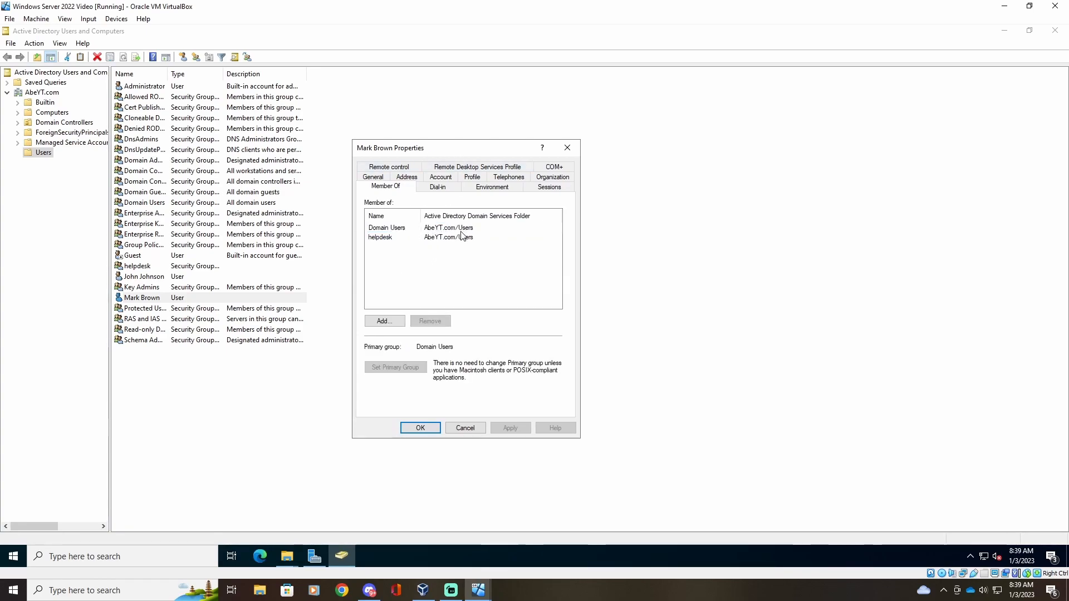
pyautogui.click(381, 239)
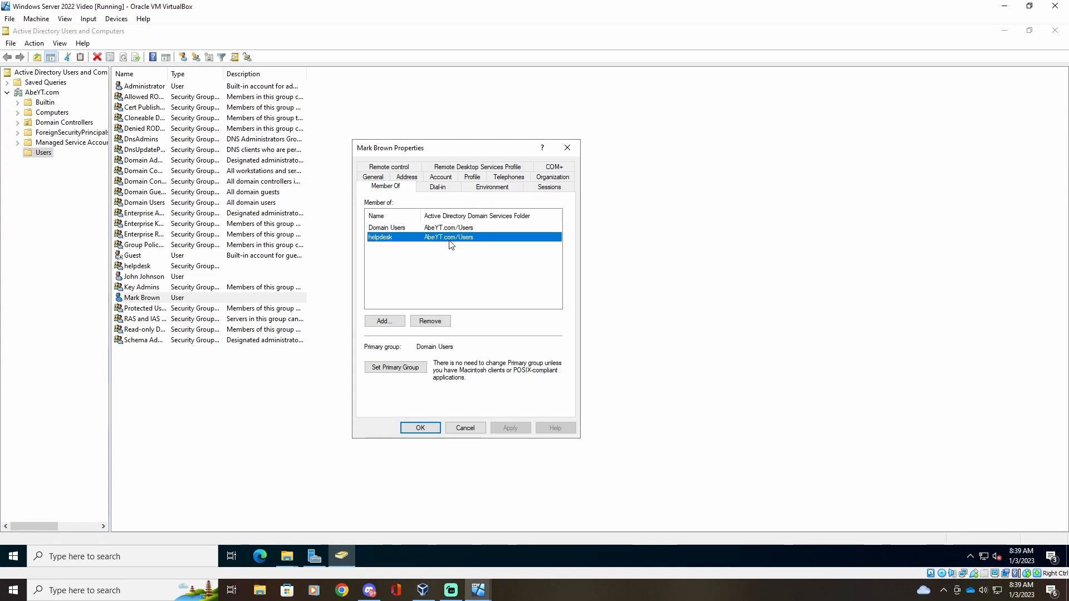
pyautogui.click(455, 282)
pyautogui.moveTo(482, 152); pyautogui.dragTo(456, 106)
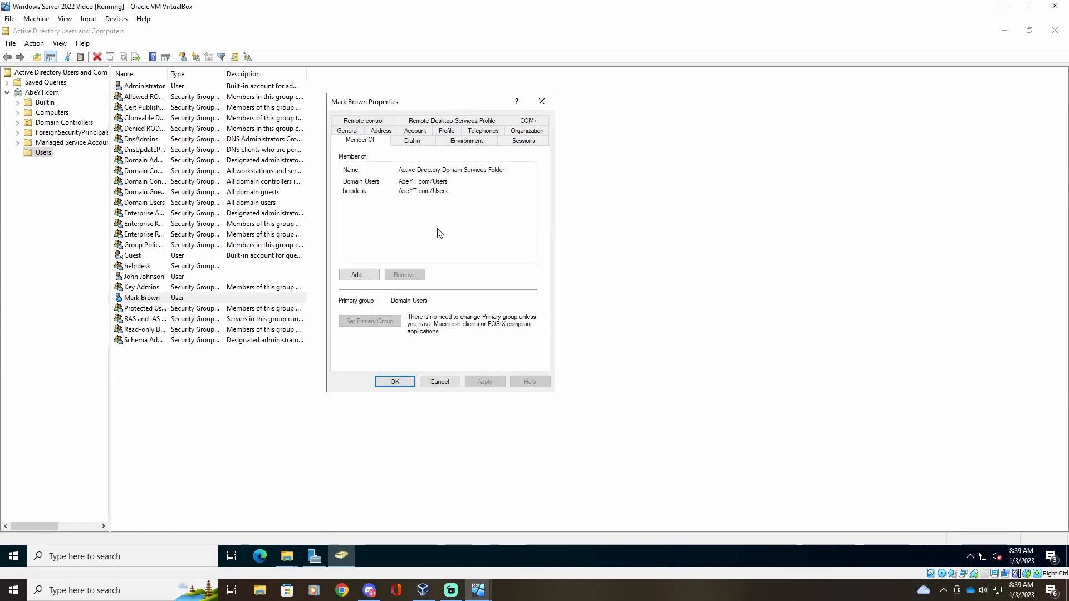
# Step: Remove the helpdesk group from the user account's memberships and save the account properties
pyautogui.click(406, 193)
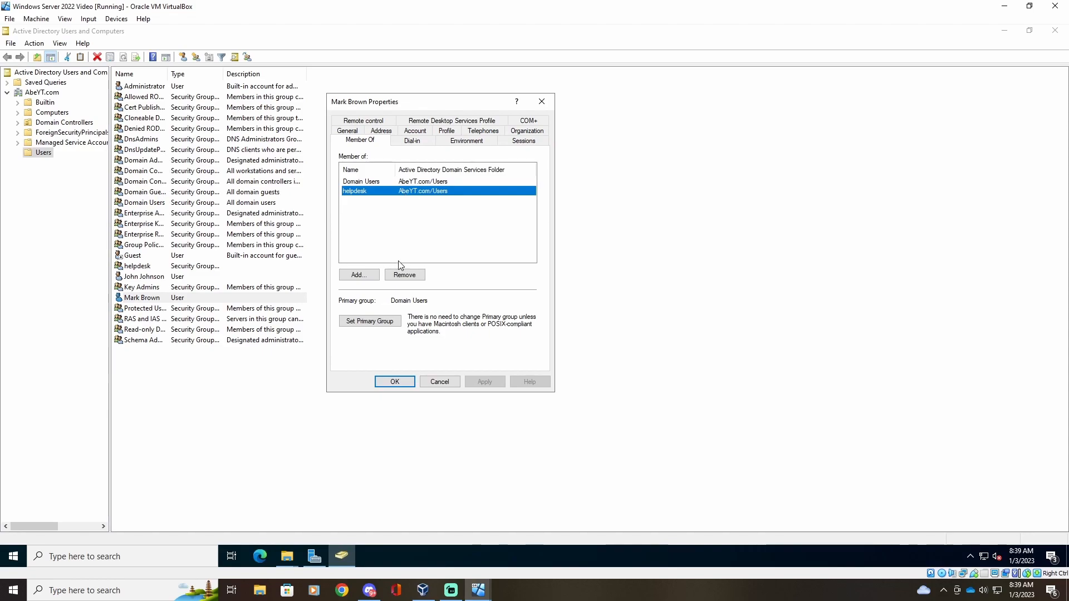
pyautogui.click(405, 274)
pyautogui.click(568, 330)
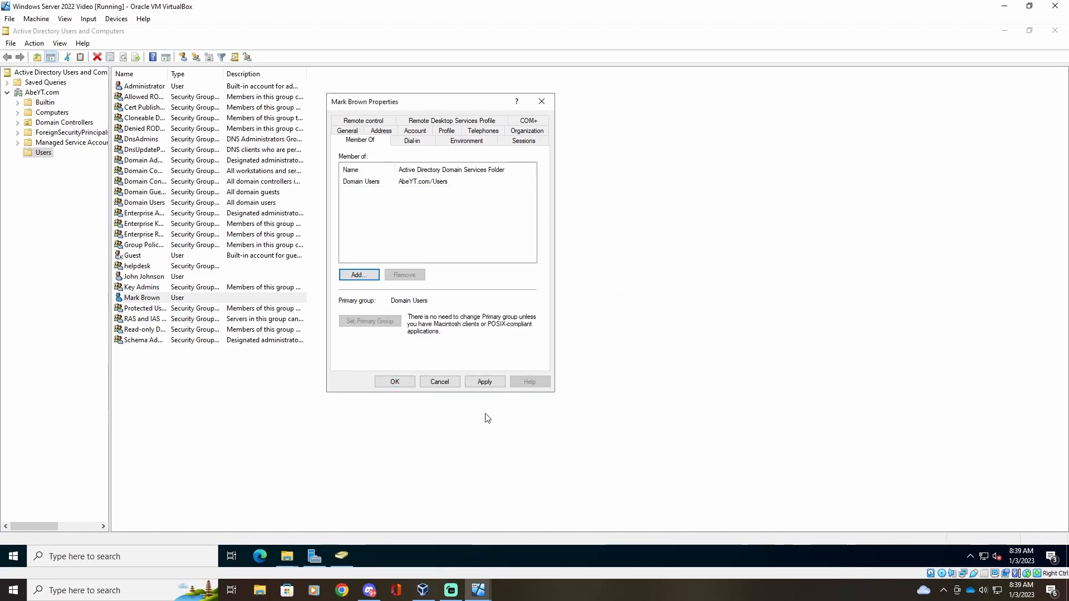
pyautogui.click(395, 381)
pyautogui.click(403, 446)
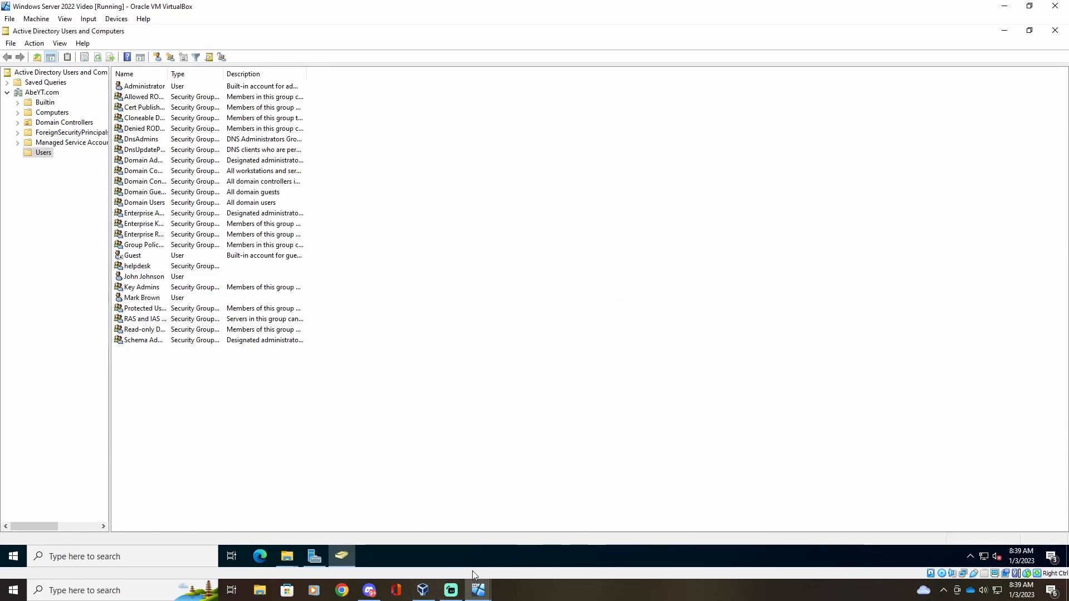
# Step: Switch back to File Explorer's open Advanced Security Settings for the Helpdesk folder
pyautogui.click(288, 557)
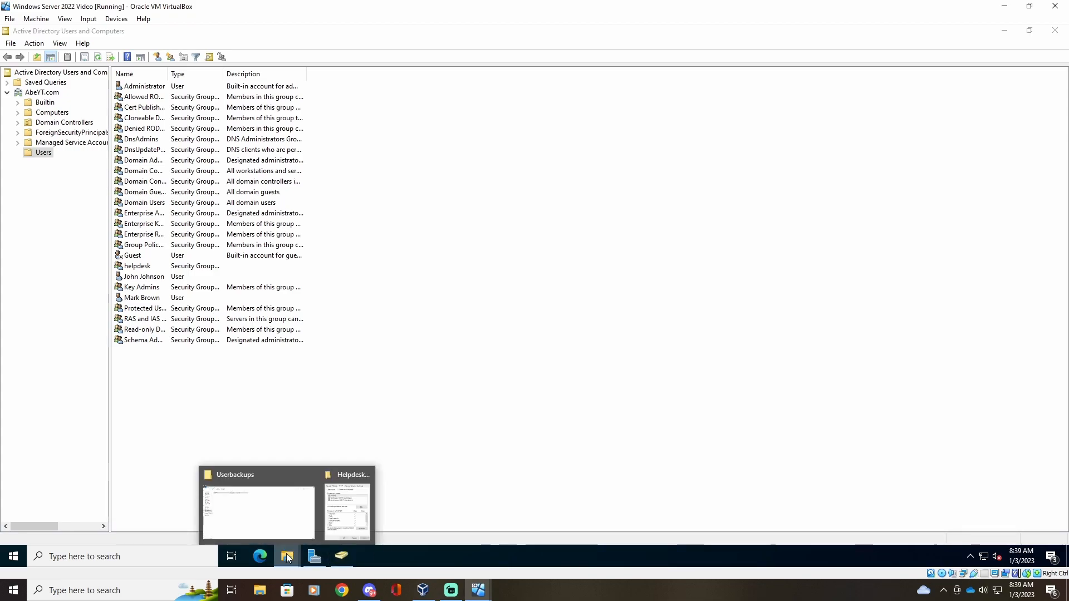
pyautogui.click(347, 507)
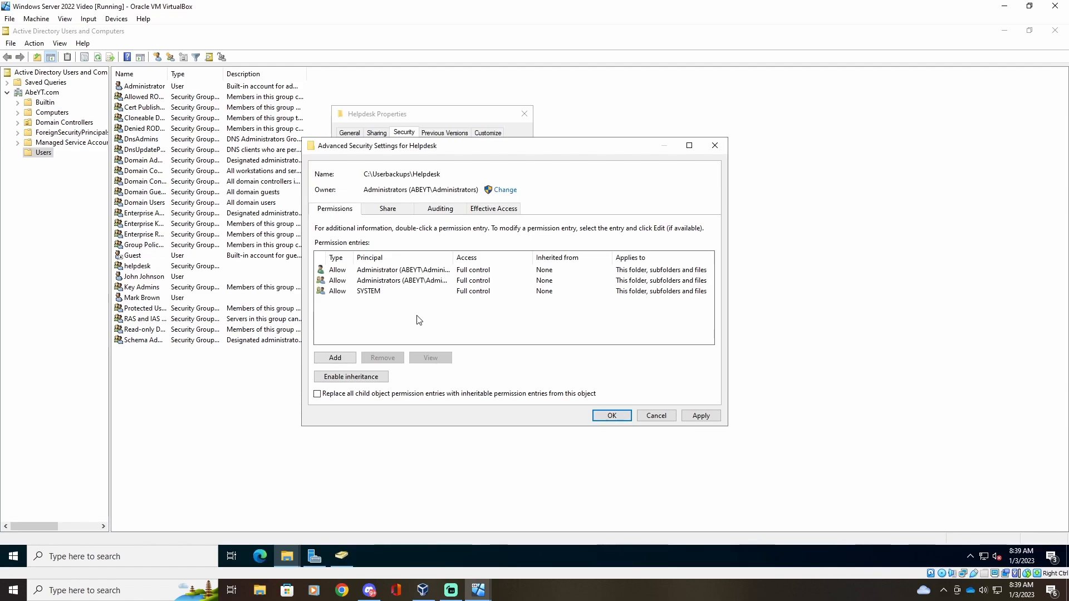
# Step: Add a permission entry to the Helpdesk folder with the helpdesk security group as its principal
pyautogui.click(336, 358)
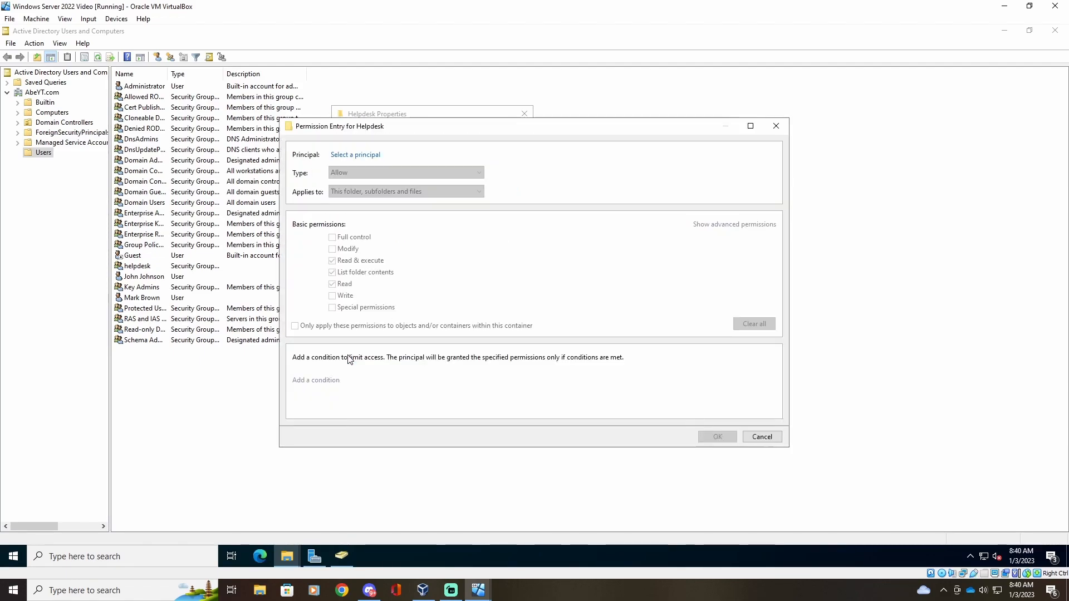
pyautogui.click(353, 157)
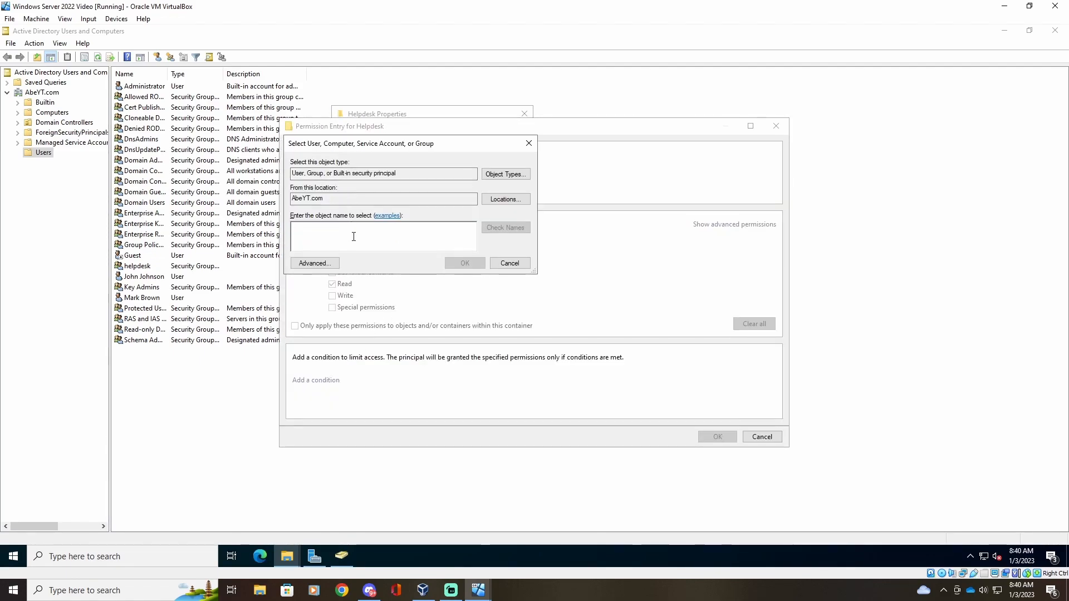
pyautogui.write('heldes')
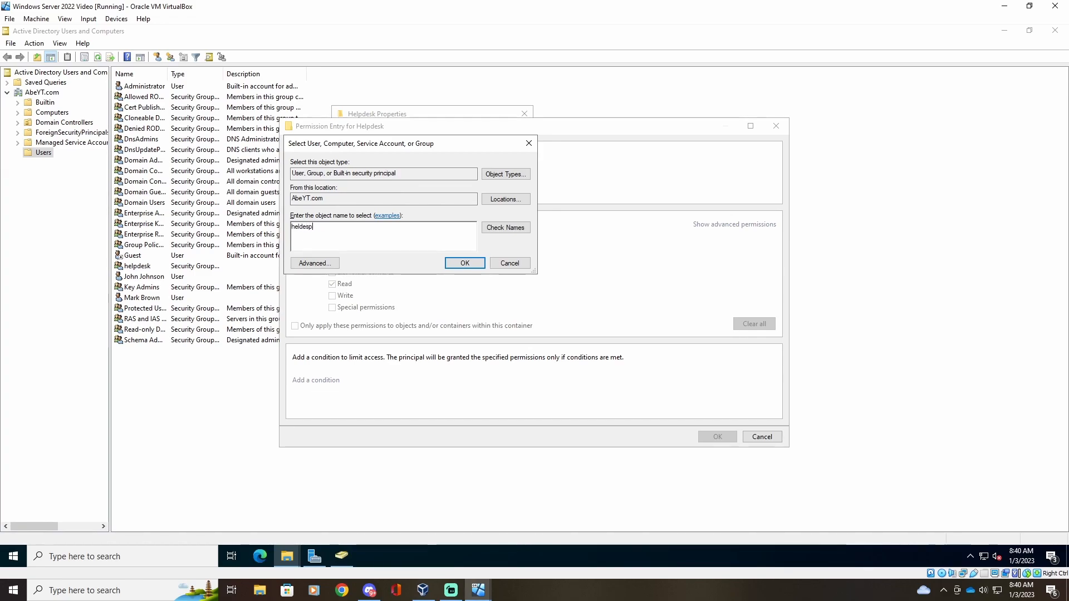
pyautogui.write('k')
pyautogui.click(517, 228)
pyautogui.click(419, 224)
pyautogui.click(505, 227)
pyautogui.moveTo(325, 230); pyautogui.dragTo(290, 228)
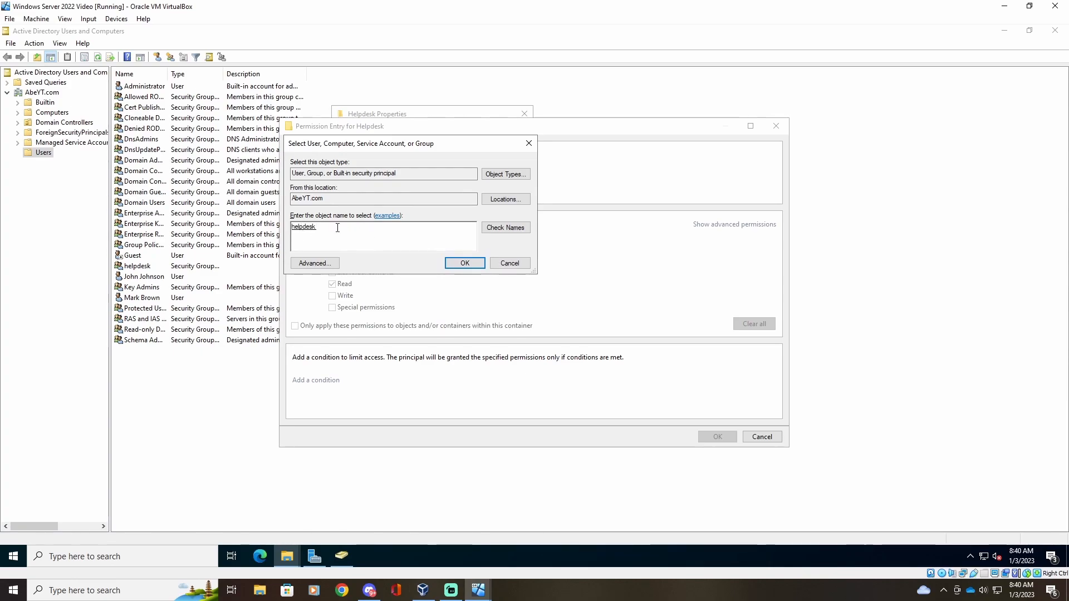
pyautogui.click(454, 263)
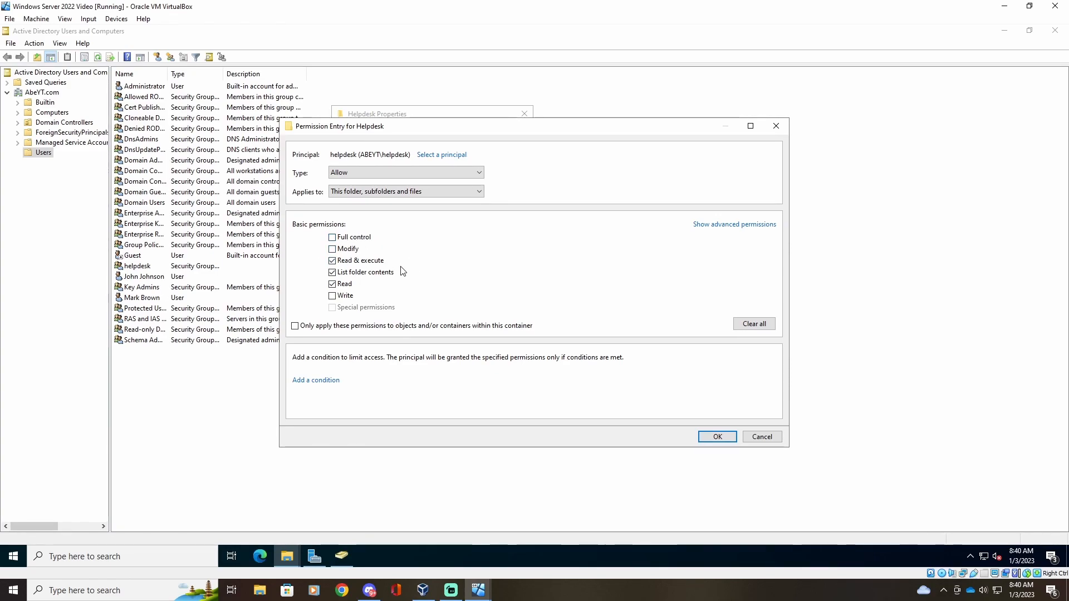
# Step: Allow the helpdesk group Write in addition to its default read permissions, and save the Helpdesk folder's security settings and properties
pyautogui.click(333, 296)
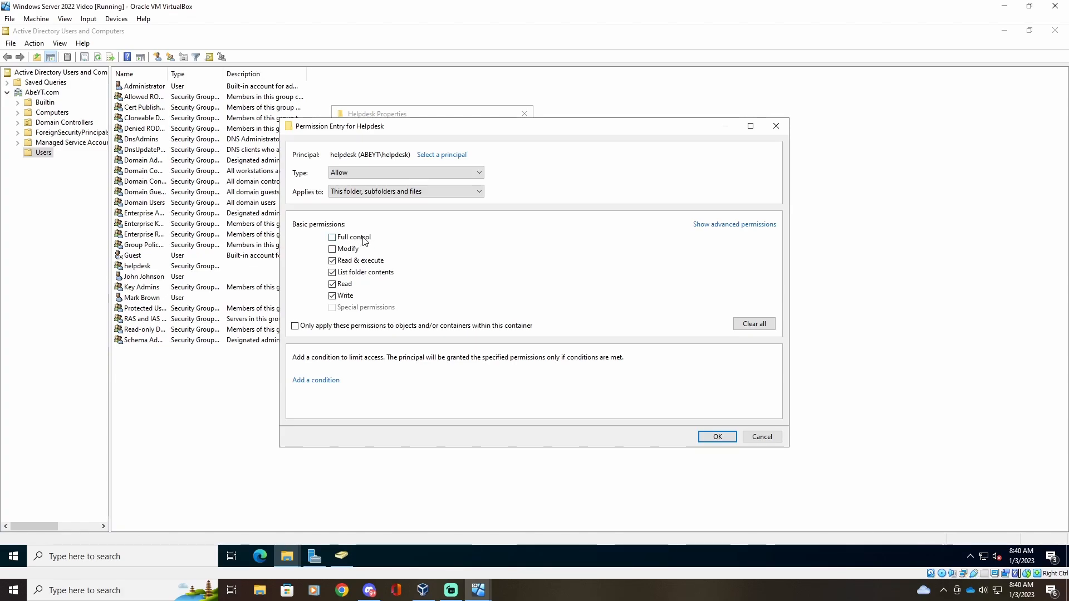
pyautogui.click(333, 238)
pyautogui.click(333, 251)
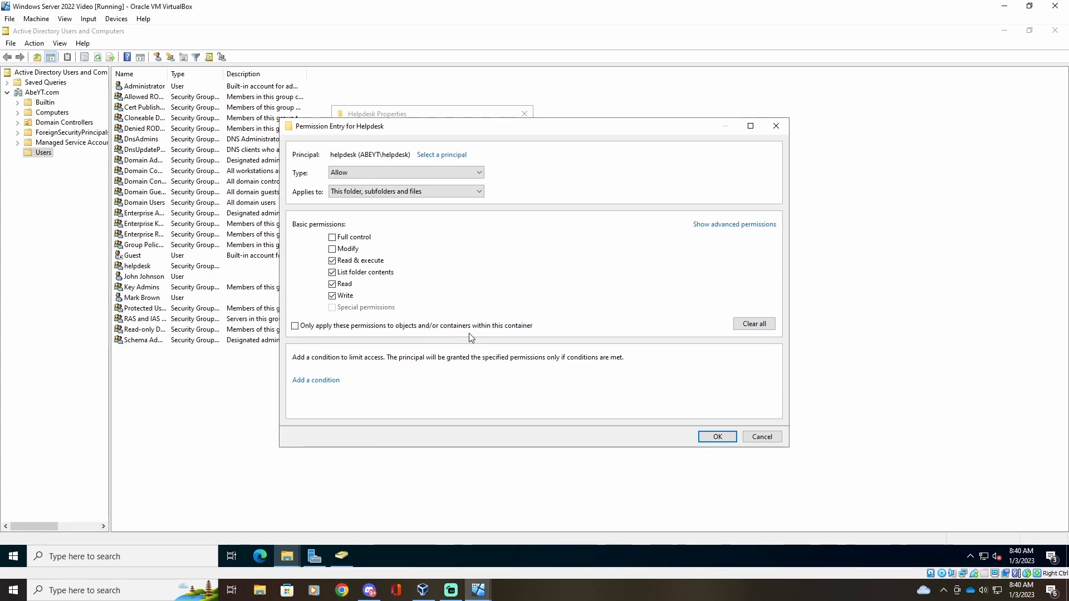
pyautogui.click(717, 436)
pyautogui.click(436, 328)
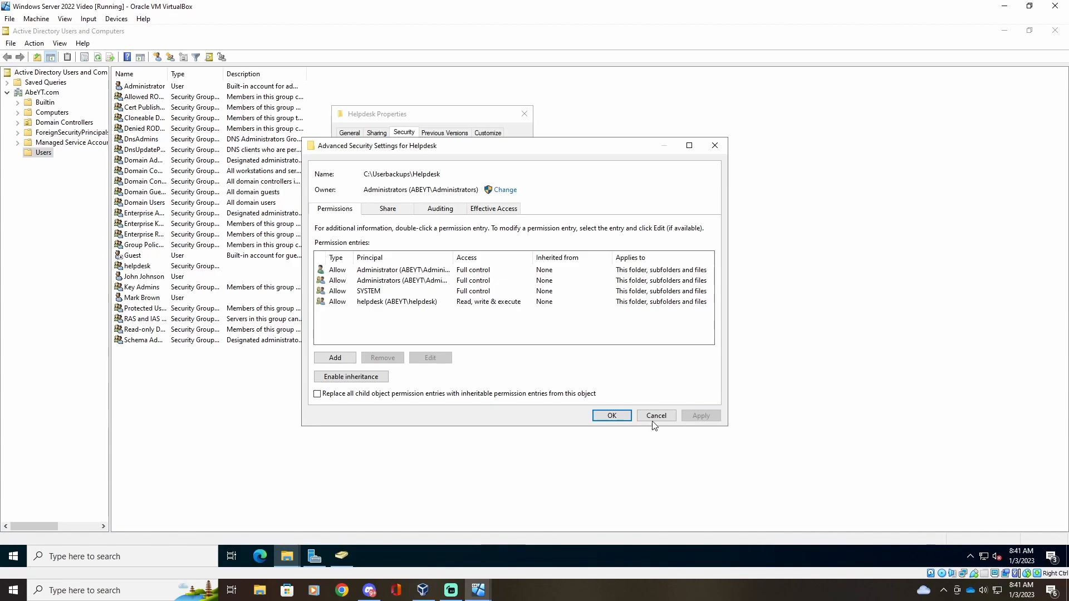
pyautogui.click(615, 417)
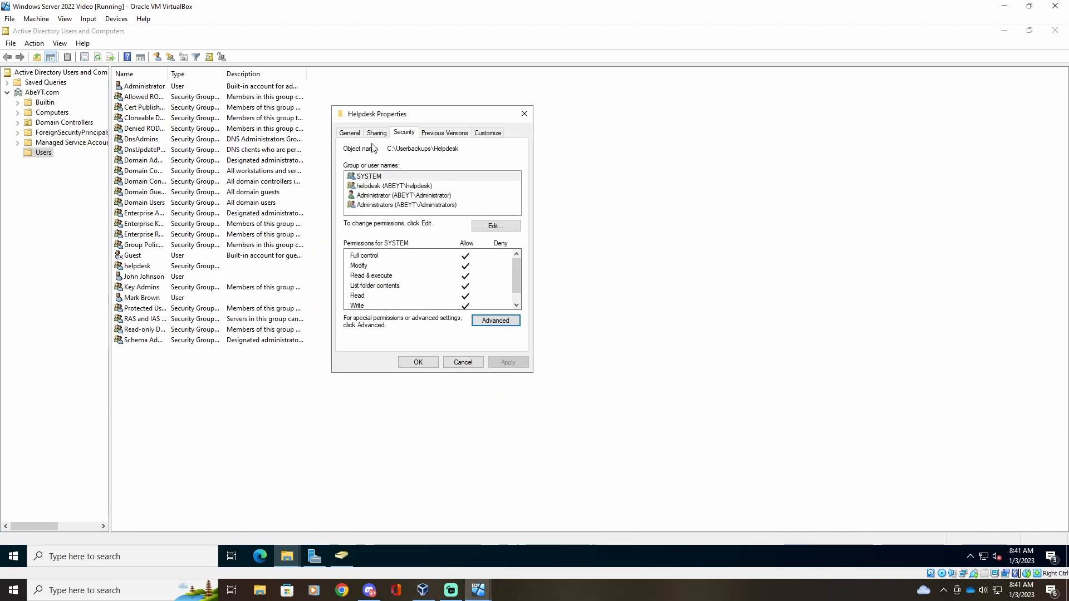
pyautogui.click(351, 133)
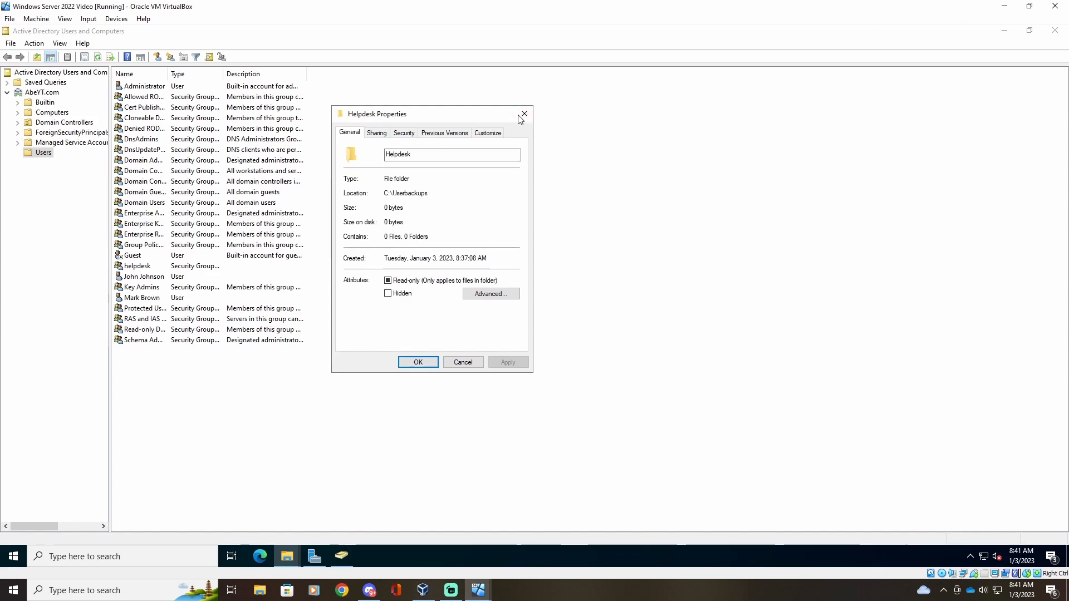
pyautogui.click(418, 362)
# Step: Open the properties of the Userbackups folder on drive C and display its network sharing path
pyautogui.click(294, 554)
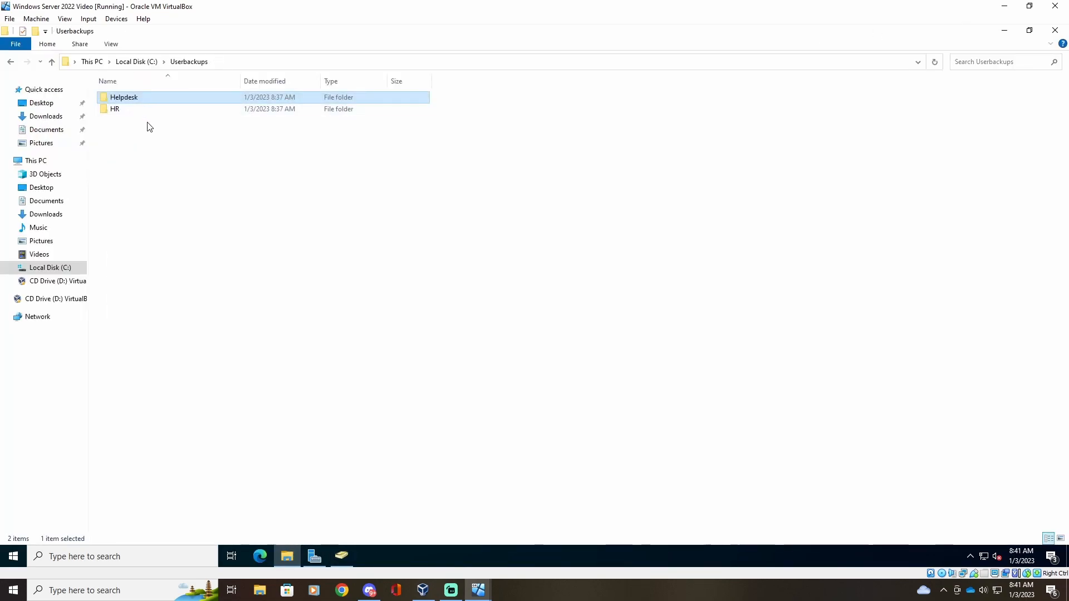
pyautogui.click(10, 61)
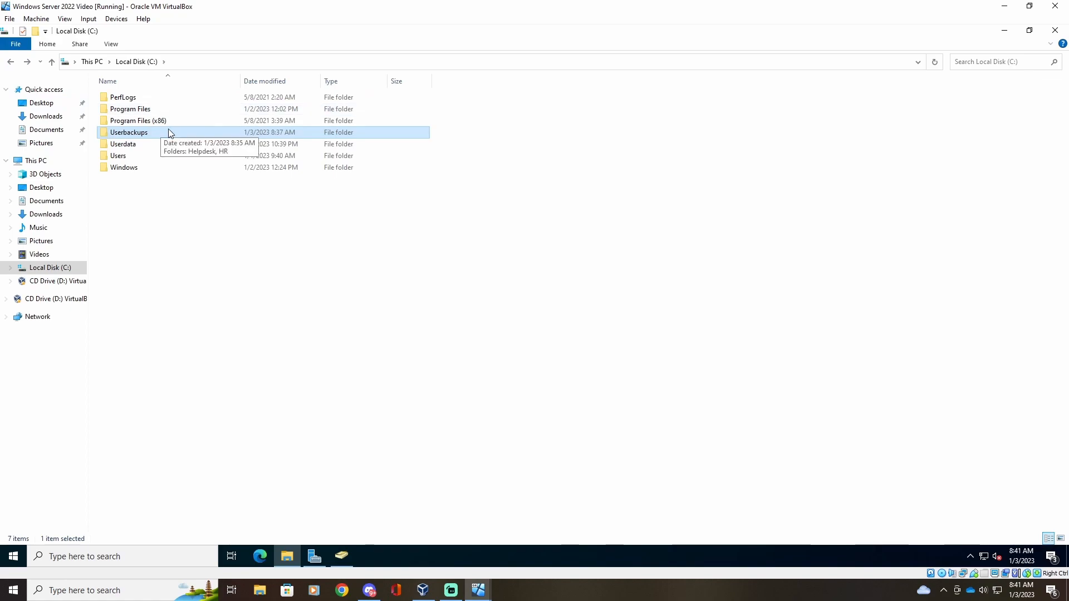
pyautogui.rightClick(143, 136)
pyautogui.click(176, 324)
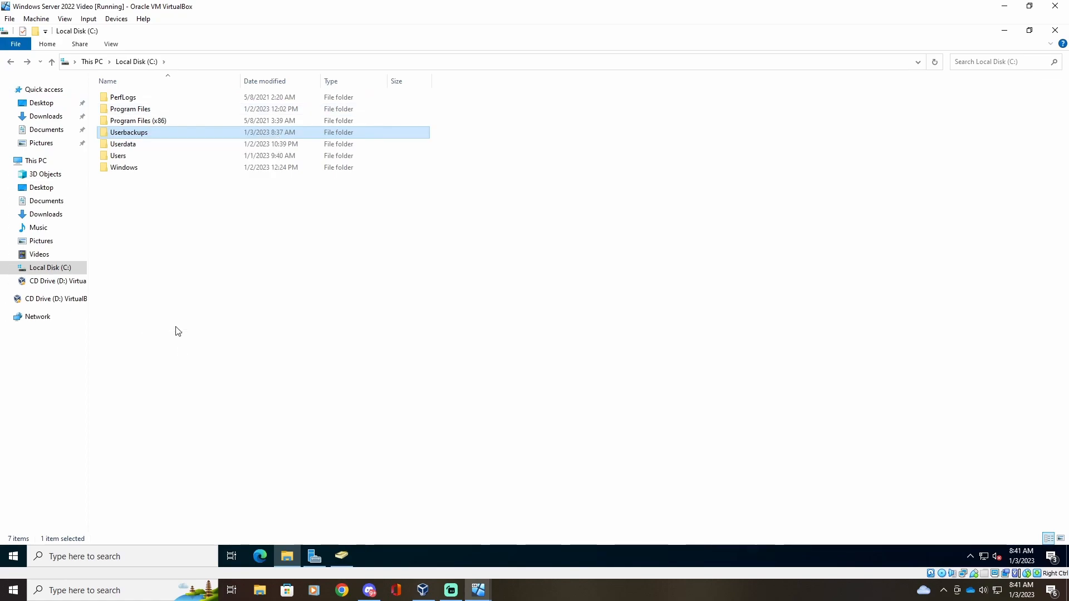
pyautogui.click(191, 163)
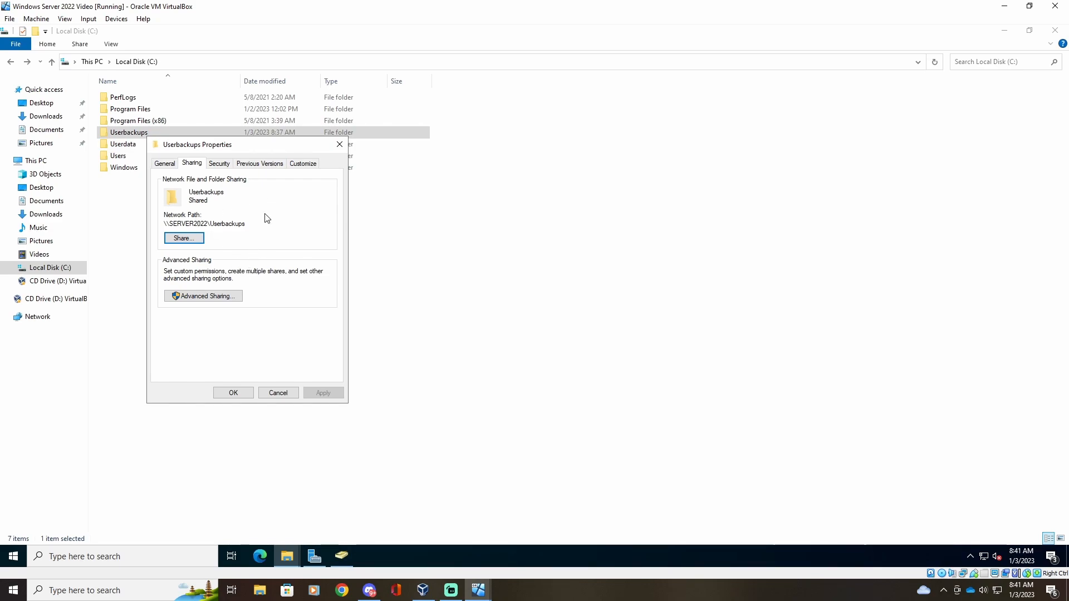
pyautogui.moveTo(301, 147); pyautogui.dragTo(303, 109)
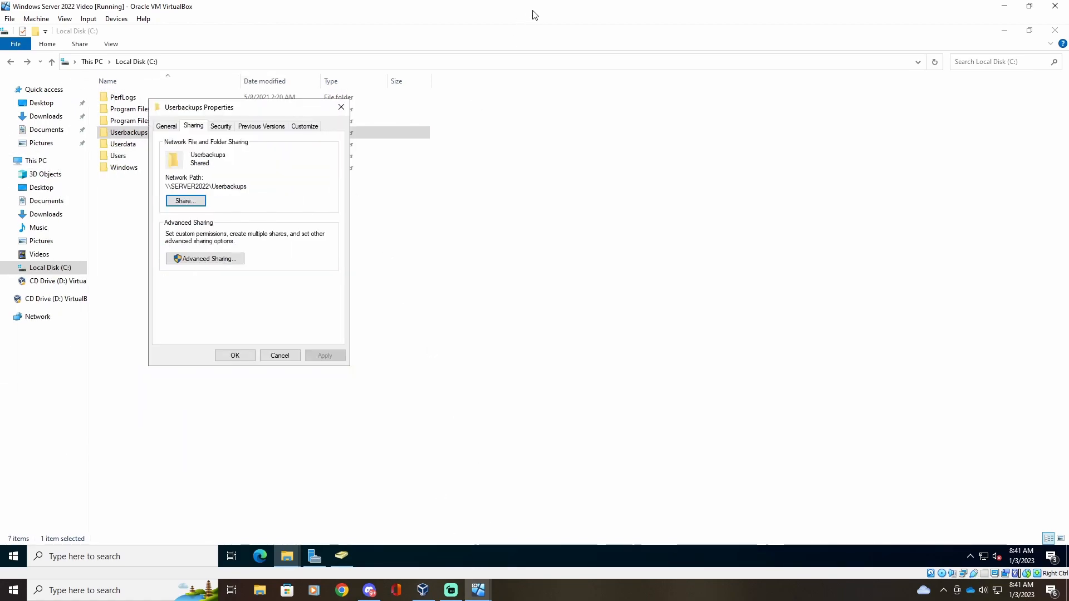
# Step: Switch to the Windows 10 virtual machine and open This PC in File Explorer
pyautogui.moveTo(479, 589)
pyautogui.click(515, 566)
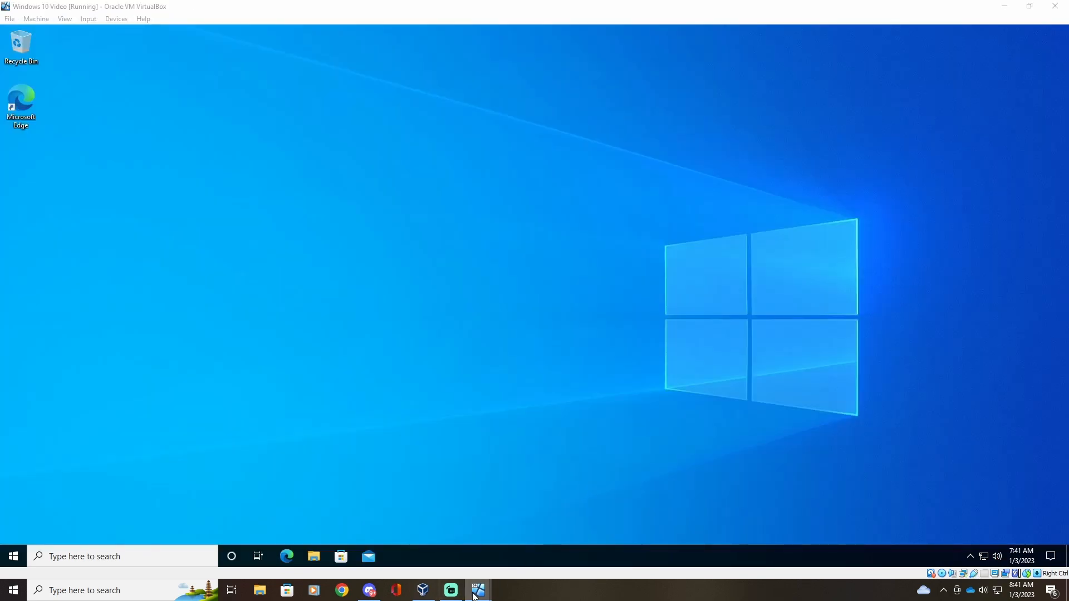
pyautogui.click(418, 543)
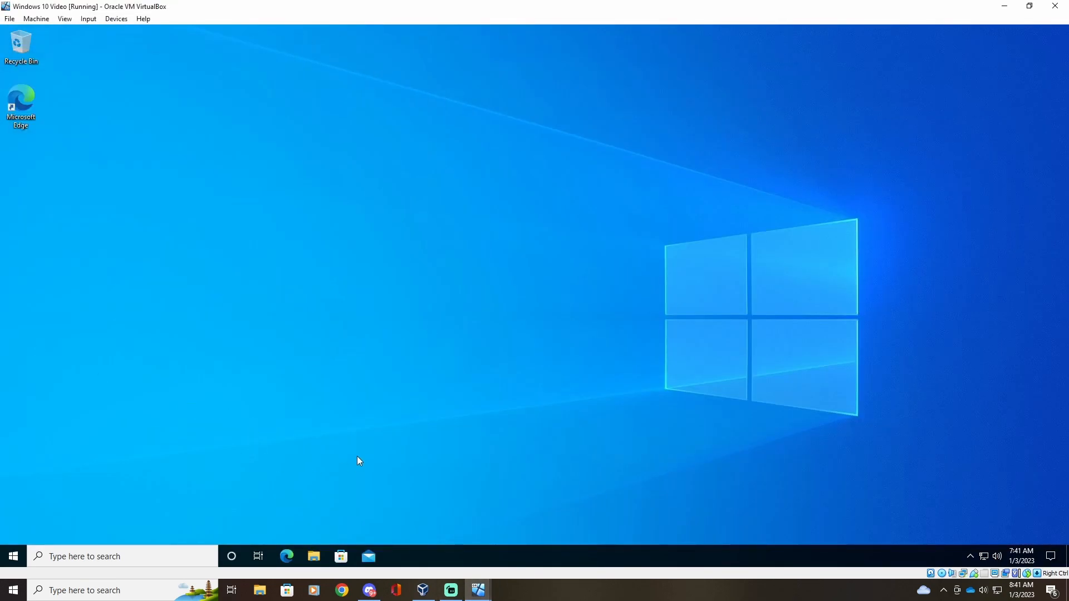
pyautogui.click(313, 557)
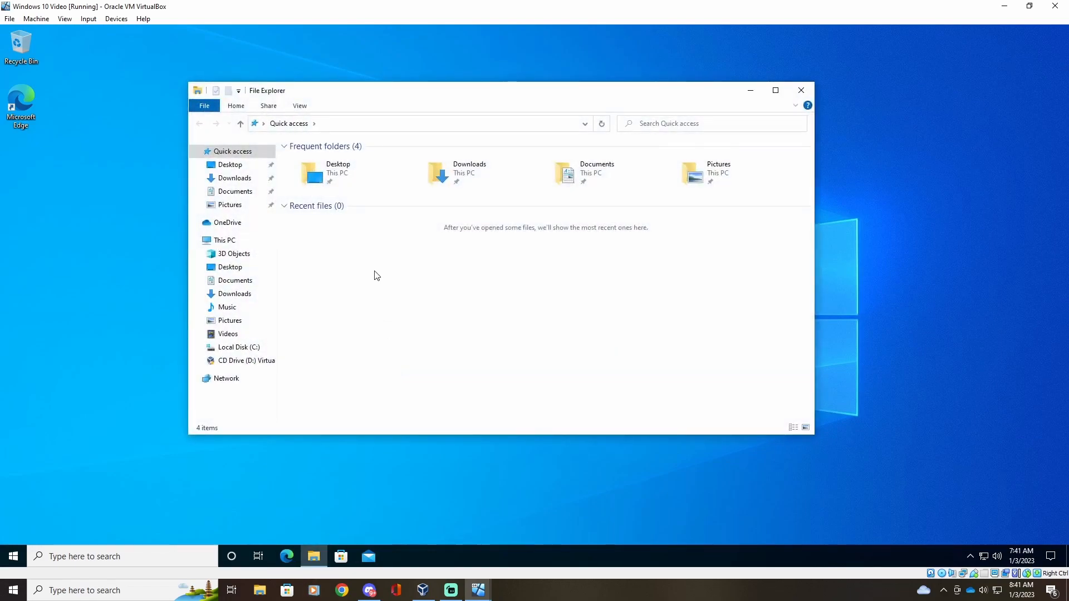
pyautogui.moveTo(460, 97); pyautogui.dragTo(448, 87)
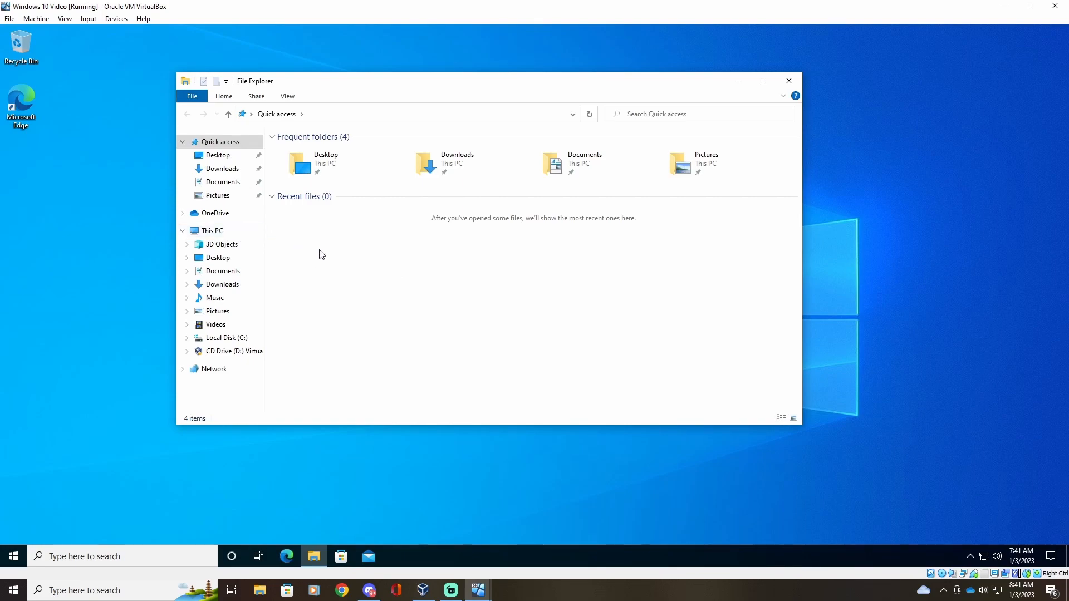
pyautogui.click(210, 231)
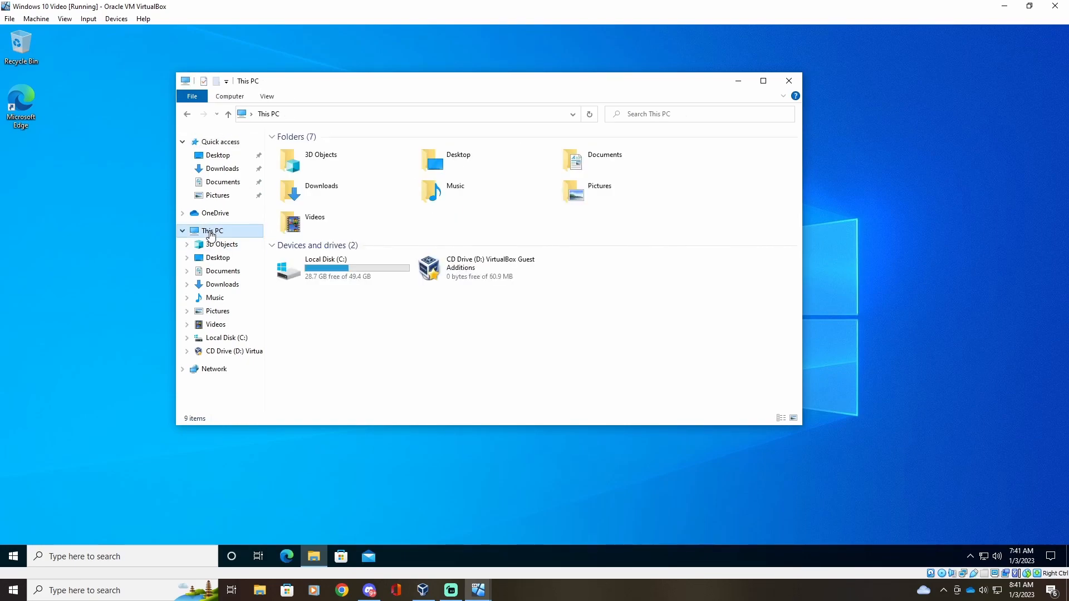
# Step: Map network drive Z: to \\SERVER2022\USERbackups\ and dismiss the resulting network dialog
pyautogui.rightClick(209, 233)
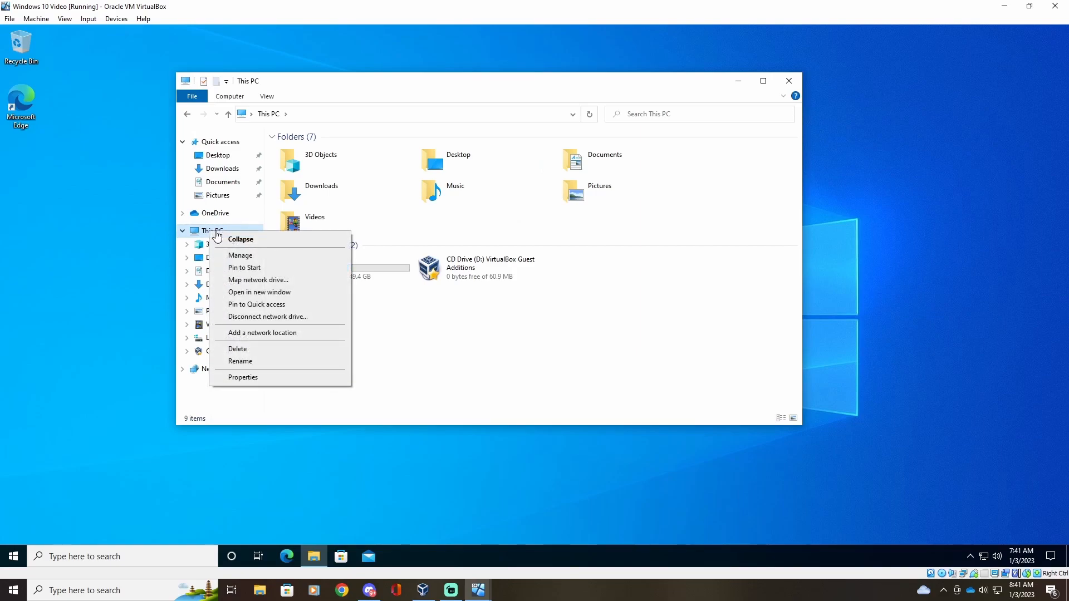
pyautogui.click(259, 280)
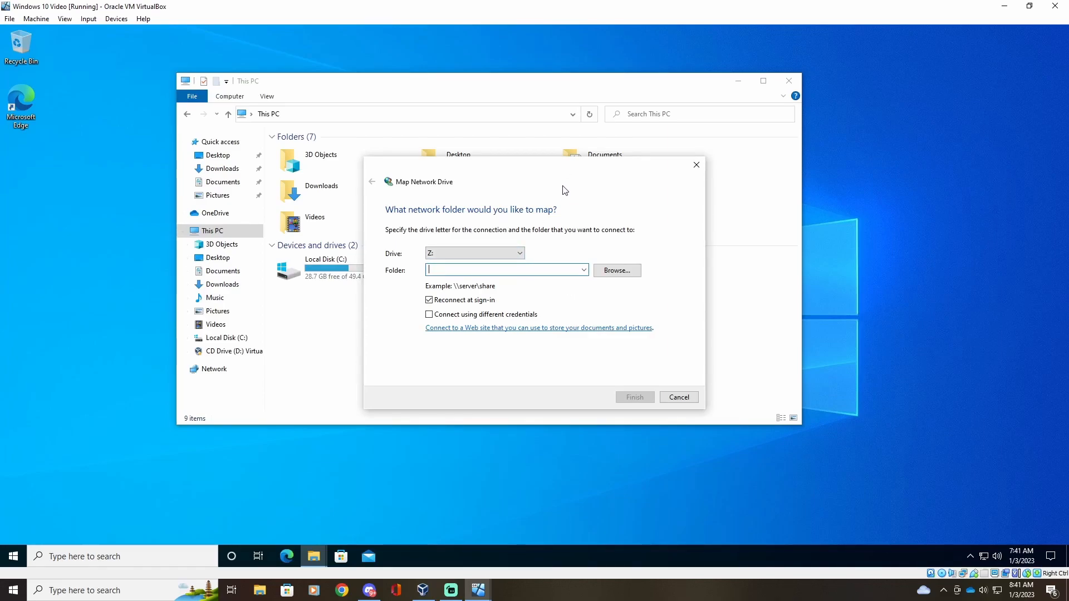
pyautogui.click(449, 252)
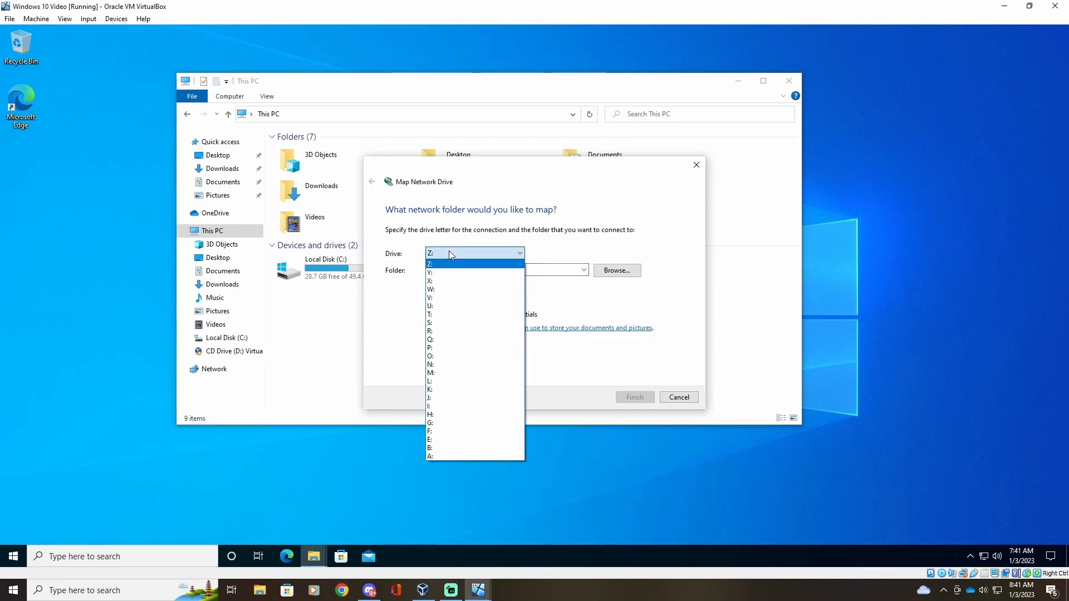
pyautogui.click(452, 264)
pyautogui.click(458, 254)
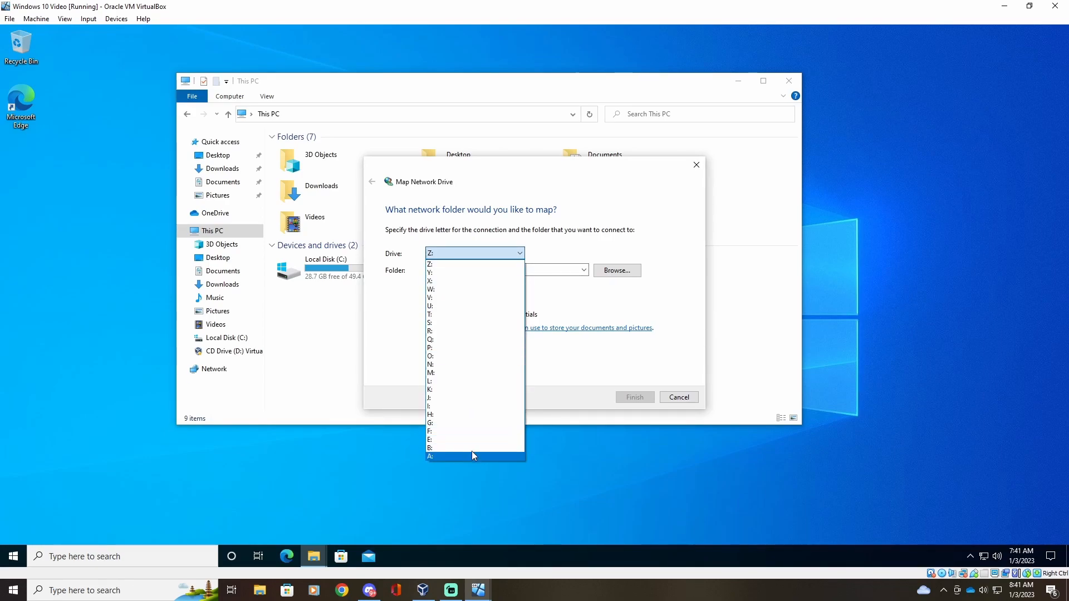
pyautogui.click(467, 252)
pyautogui.click(458, 268)
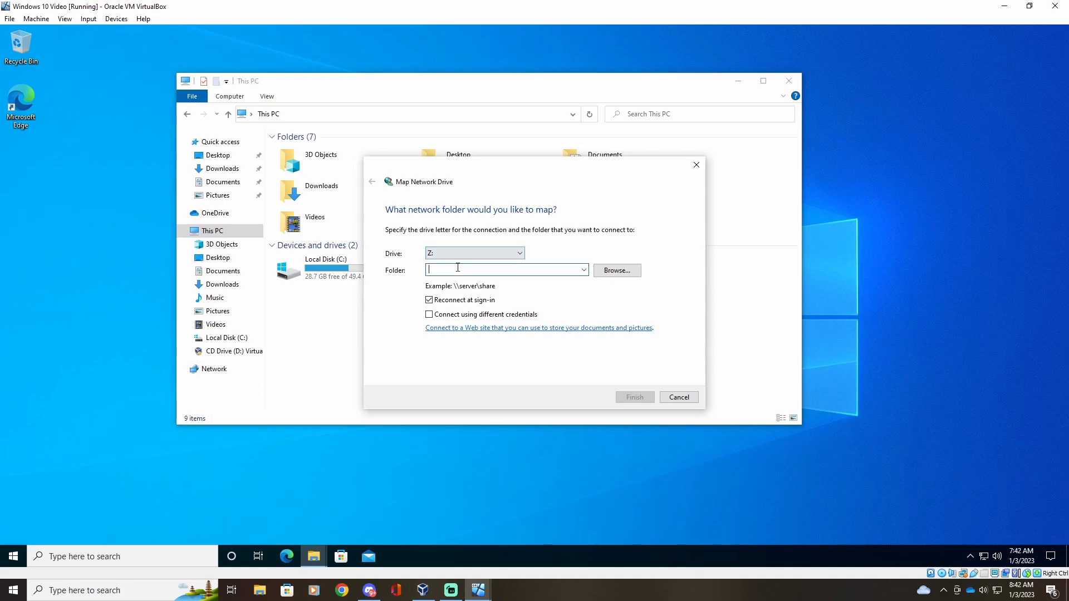
pyautogui.write('\\\\SERVER2022\\')
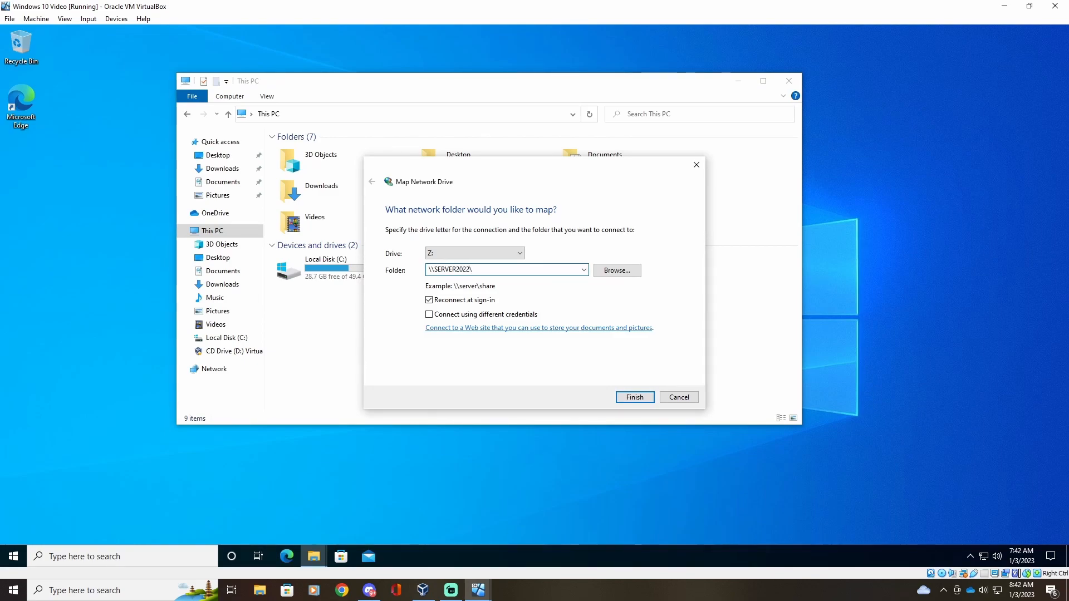
pyautogui.write('bac')
pyautogui.click(616, 394)
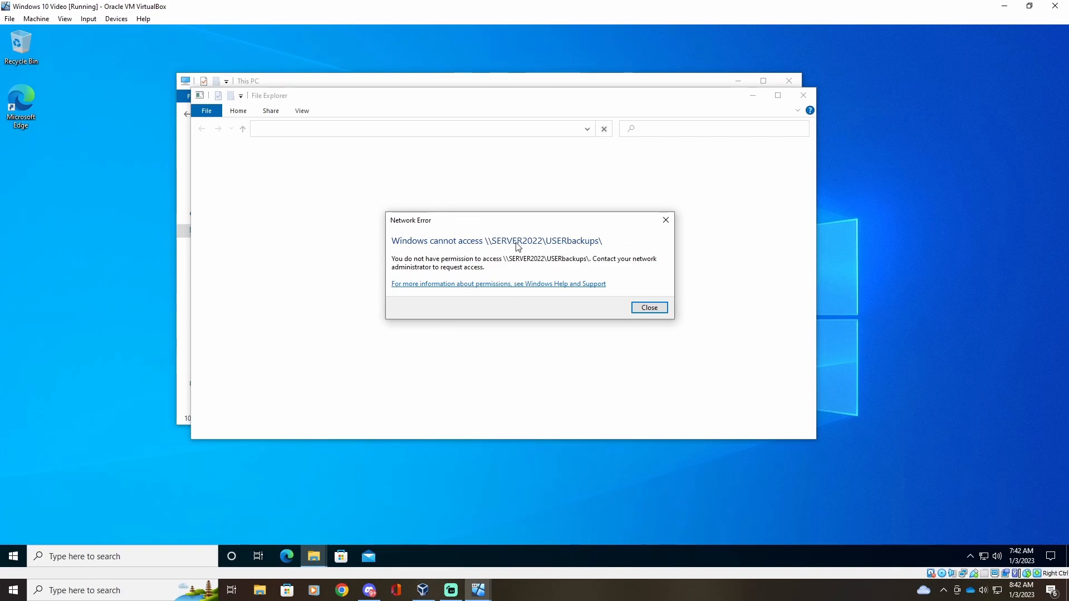
pyautogui.click(649, 308)
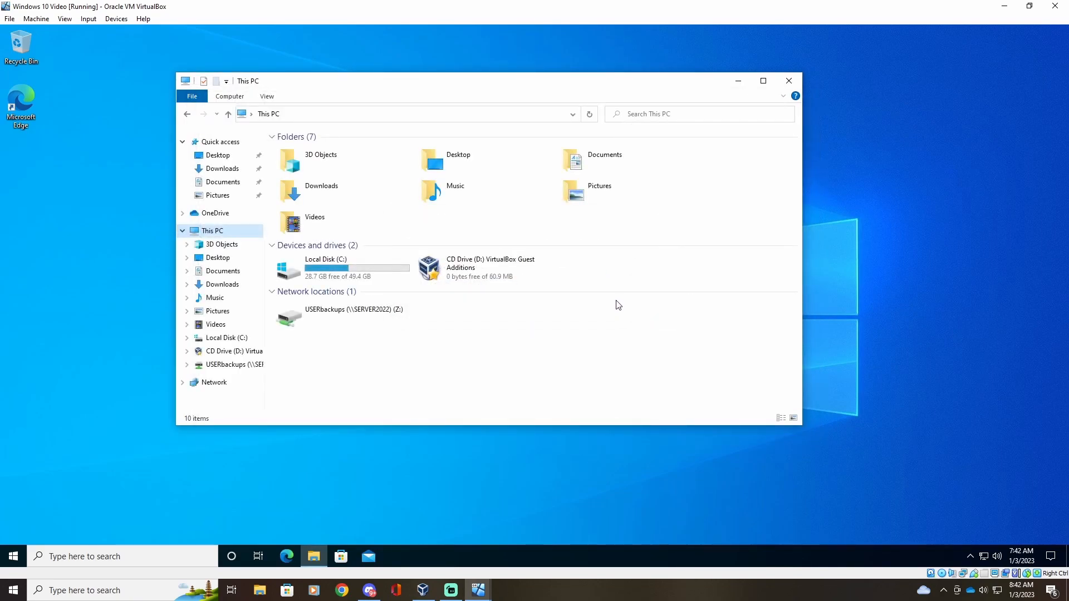
# Step: Switch back to the Windows Server 2022 virtual machine and bring the Userbackups properties dialog into clear view
pyautogui.click(478, 590)
pyautogui.click(448, 561)
pyautogui.click(477, 590)
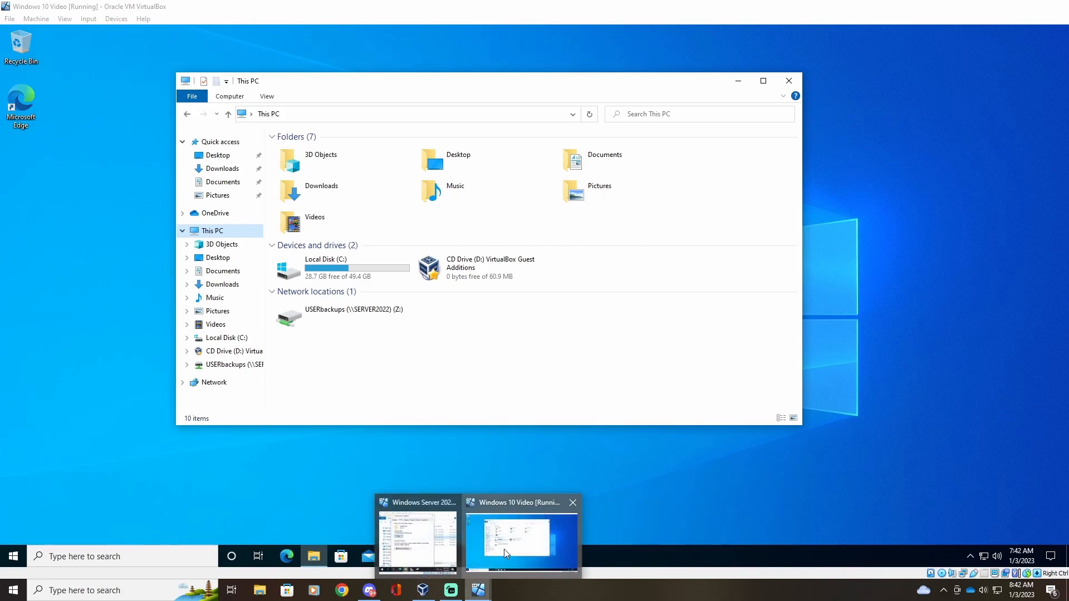
pyautogui.click(503, 549)
pyautogui.moveTo(0, 118); pyautogui.dragTo(610, 94)
pyautogui.click(687, 93)
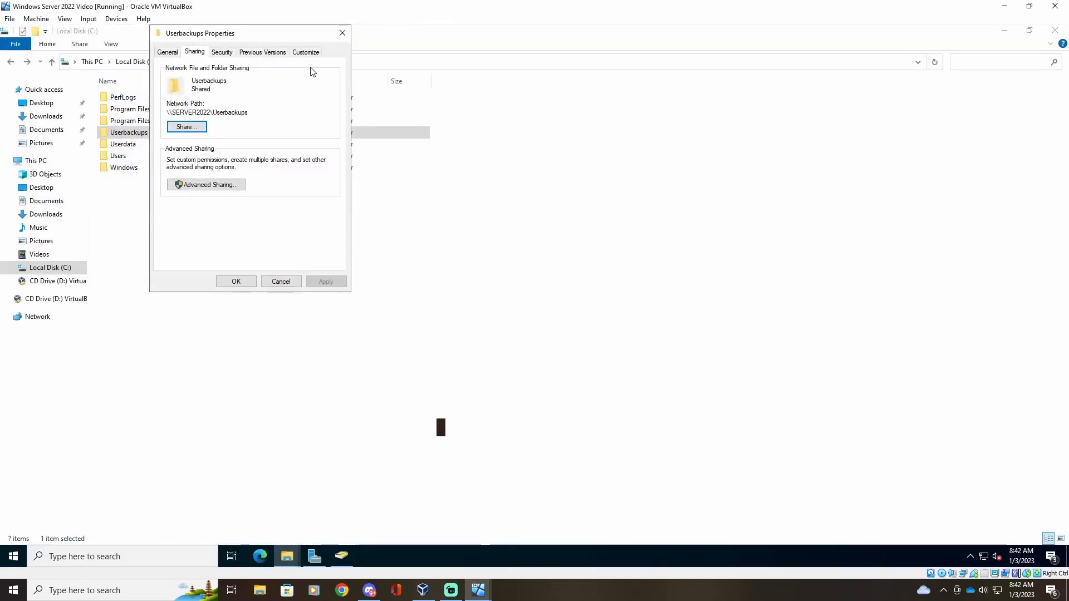
pyautogui.moveTo(289, 35); pyautogui.dragTo(549, 117)
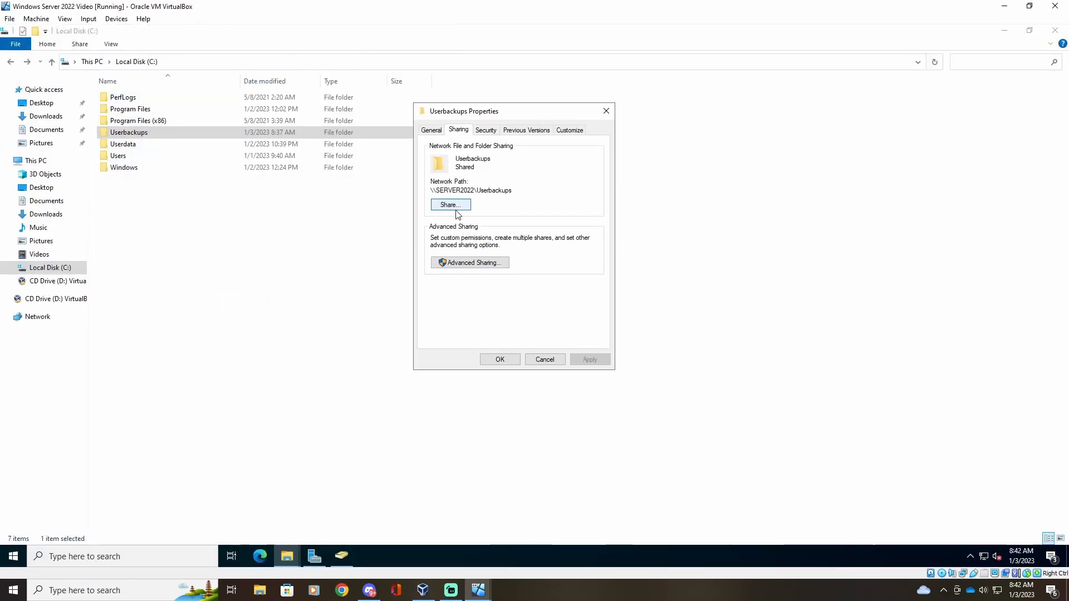
# Step: Add the helpdesk group as a permission entry in the Userbackups folder's advanced security settings, apply it, and close the properties
pyautogui.click(485, 131)
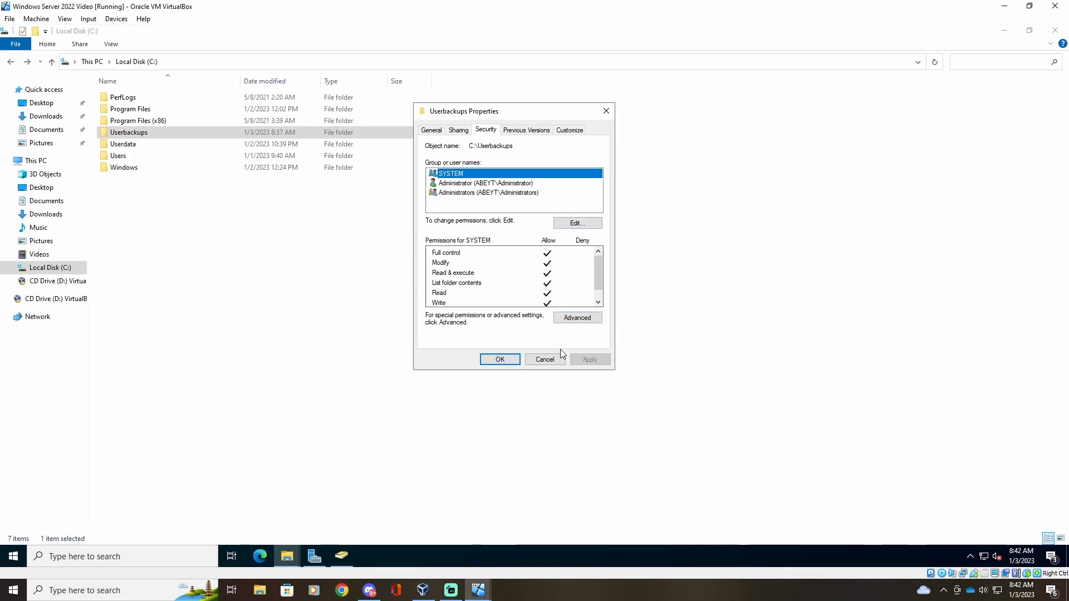
pyautogui.click(570, 319)
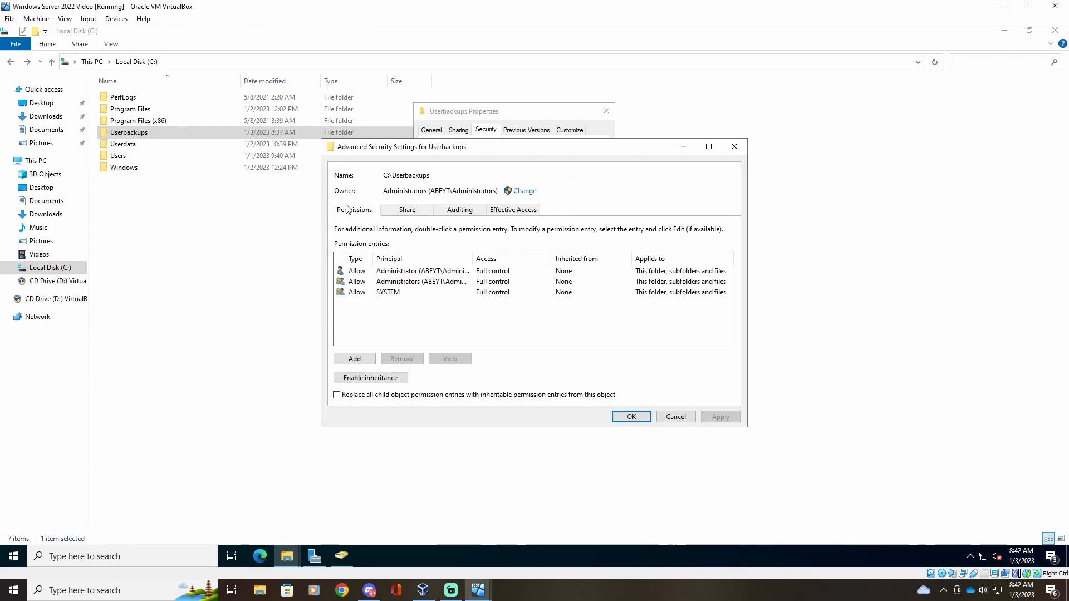
pyautogui.click(349, 360)
pyautogui.click(364, 155)
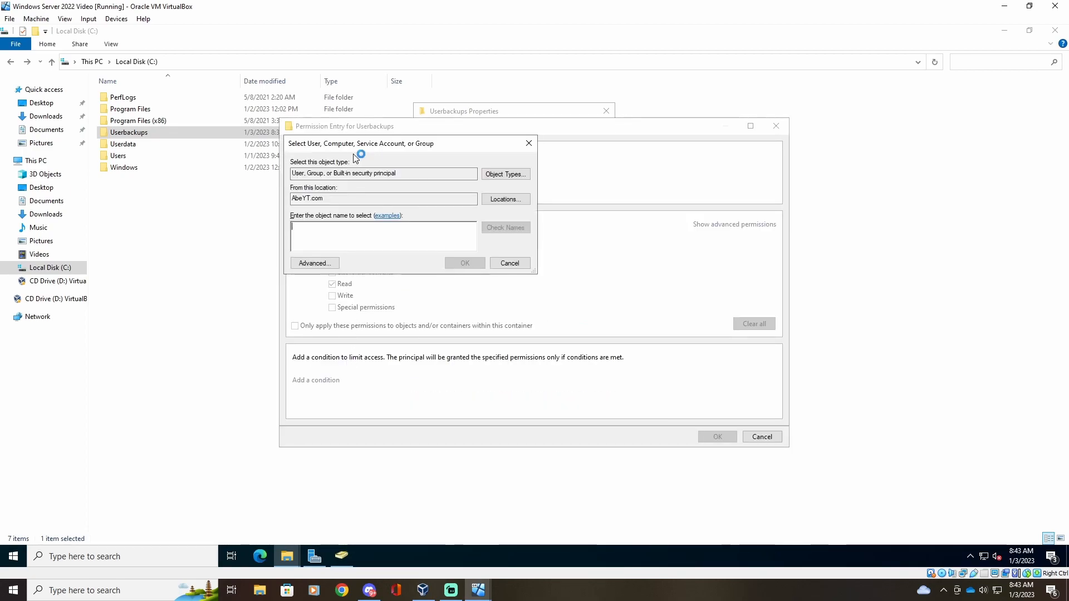
pyautogui.write('helpdesk')
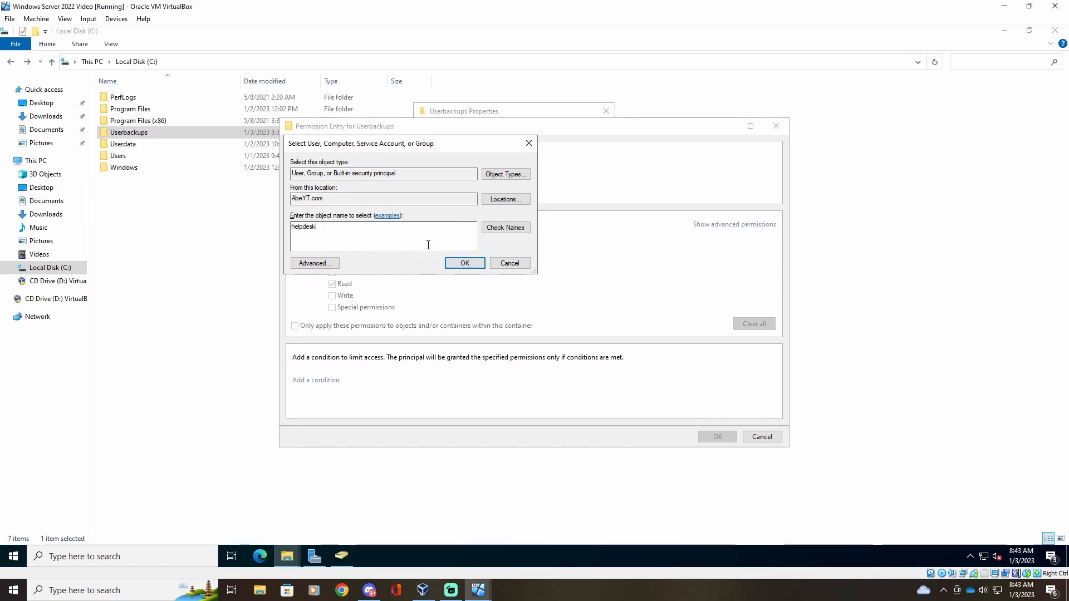
pyautogui.click(500, 228)
pyautogui.click(465, 263)
pyautogui.click(711, 438)
pyautogui.click(713, 417)
pyautogui.click(632, 417)
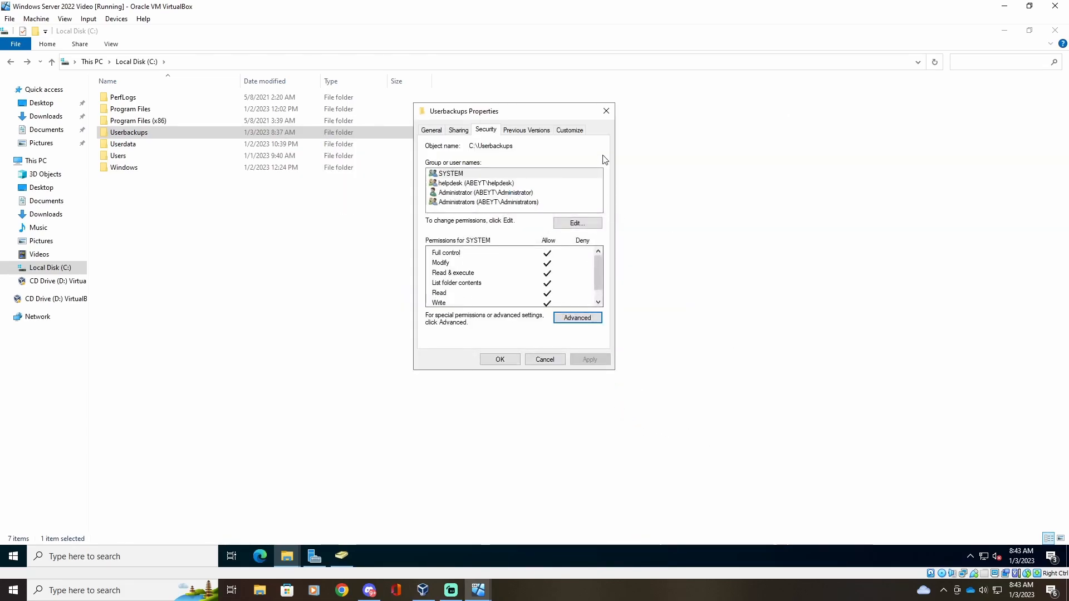
pyautogui.click(607, 111)
pyautogui.click(420, 370)
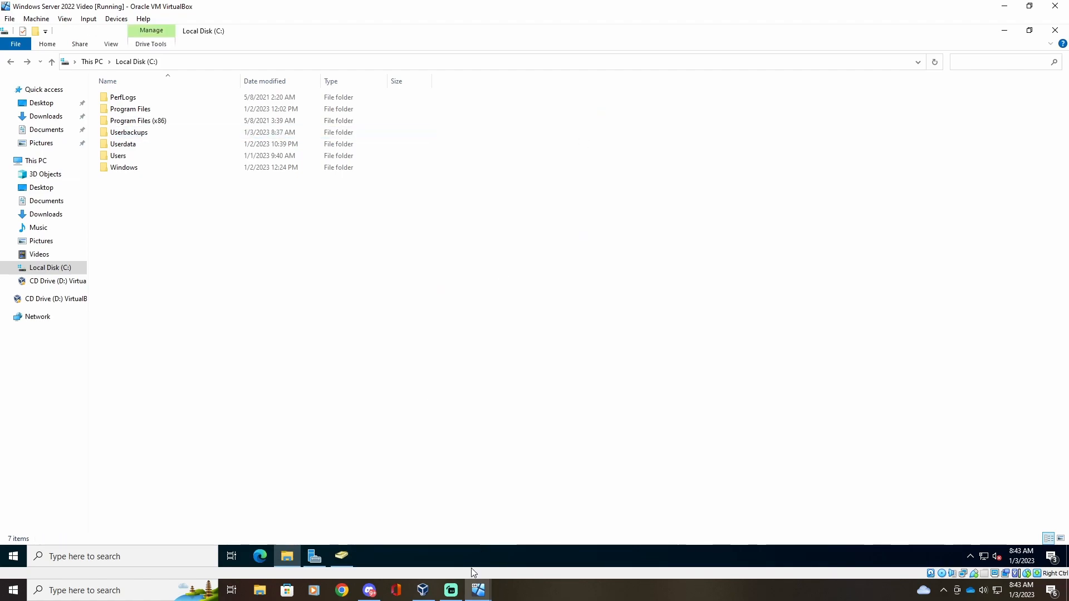
# Step: Switch to the Windows 10 virtual machine
pyautogui.moveTo(480, 590)
pyautogui.click(507, 545)
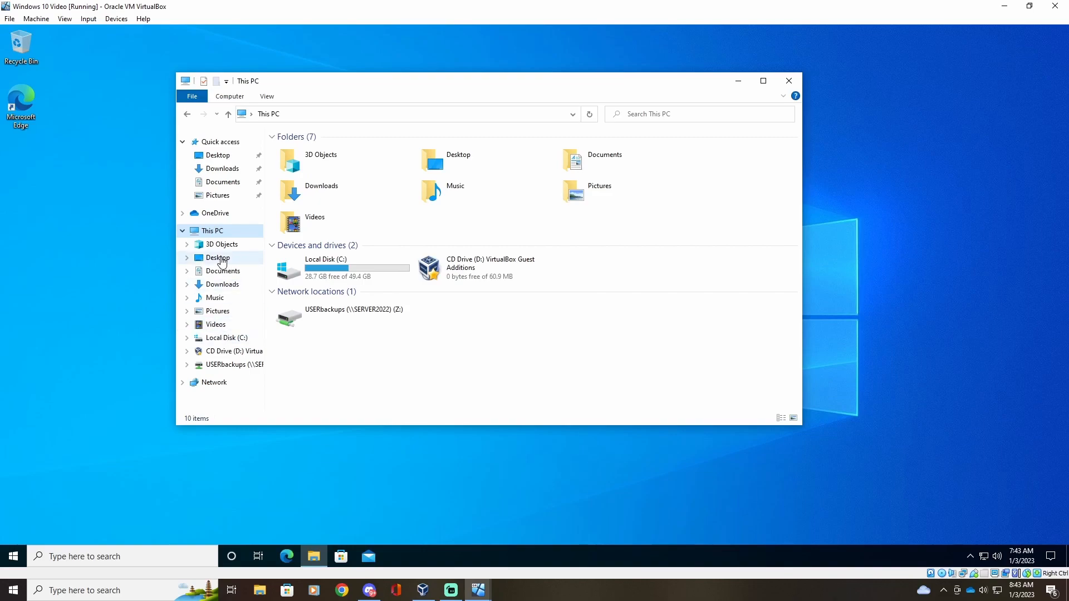
pyautogui.rightClick(210, 231)
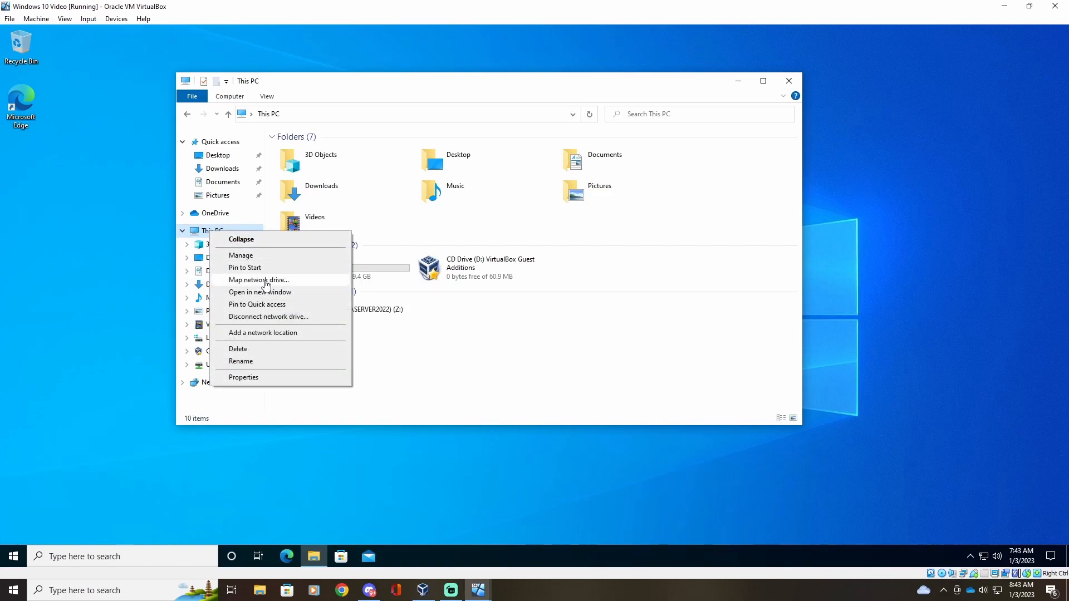
pyautogui.click(266, 279)
pyautogui.click(489, 252)
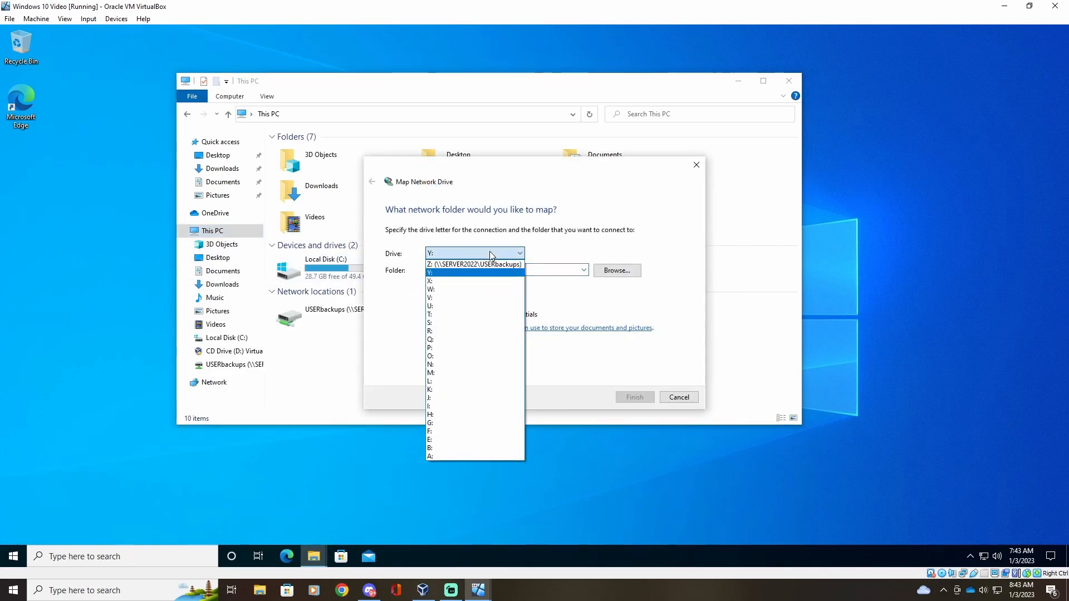
pyautogui.click(494, 265)
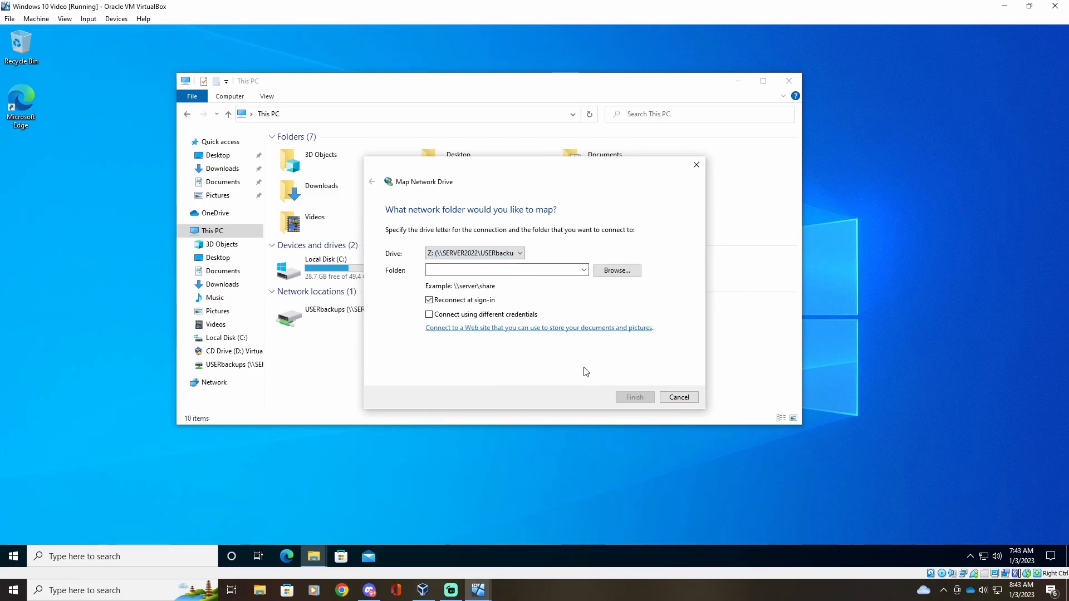
pyautogui.click(696, 166)
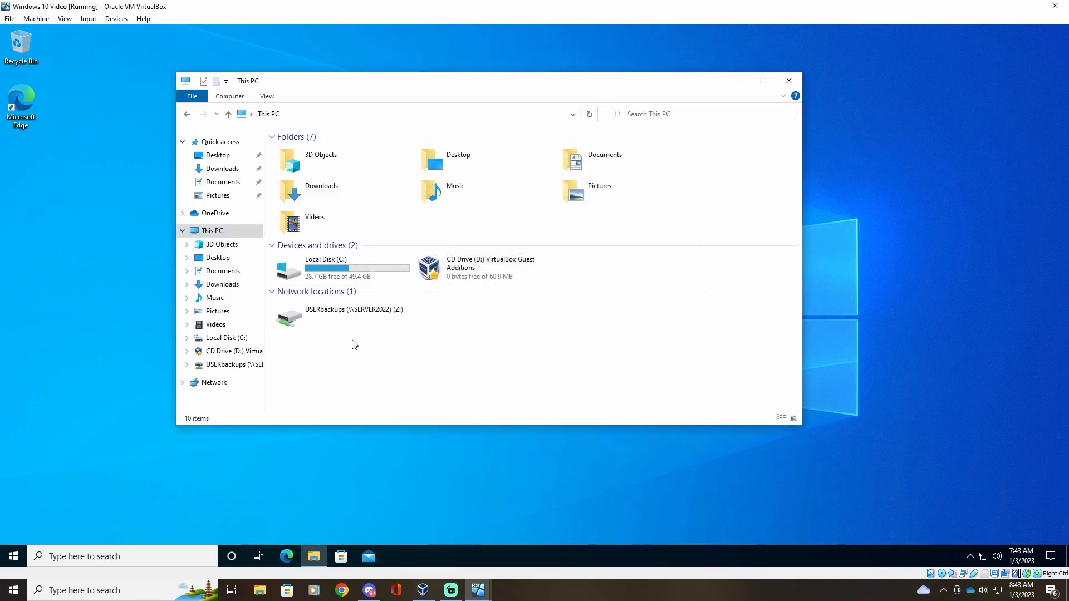
# Step: Open the mapped USERbackups drive (Z:) and test access to its Helpdesk and HR subfolders
pyautogui.doubleClick(308, 312)
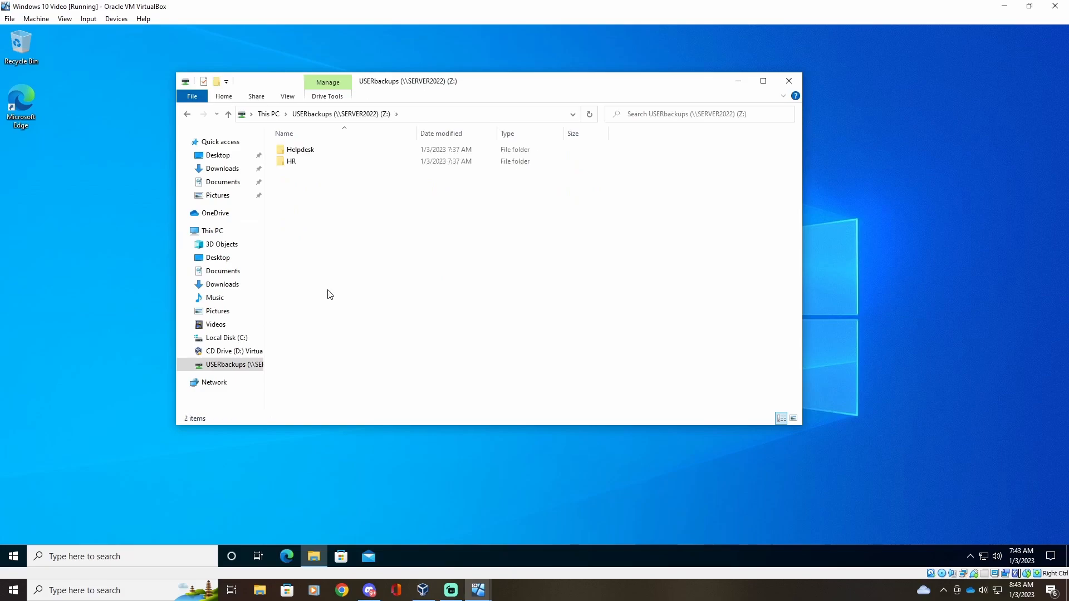
pyautogui.doubleClick(301, 150)
pyautogui.click(187, 114)
pyautogui.doubleClick(291, 162)
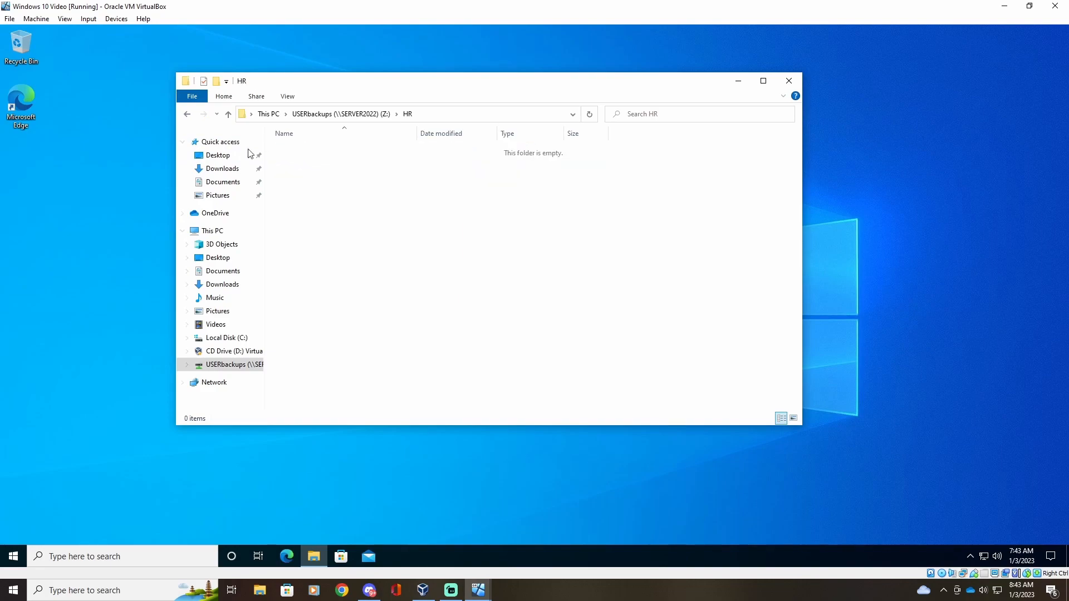
pyautogui.click(189, 115)
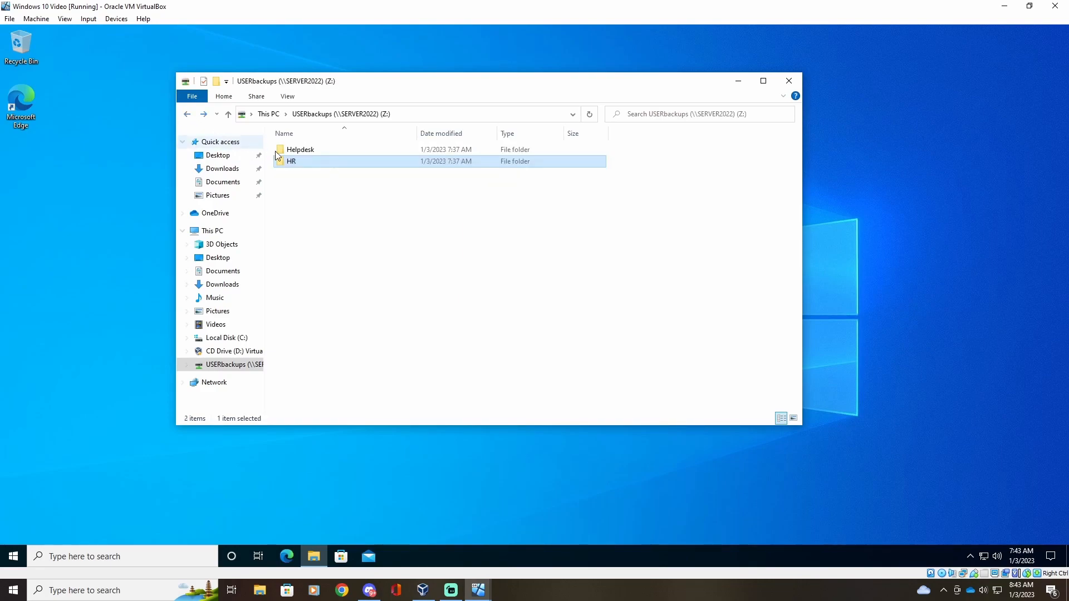
pyautogui.click(305, 154)
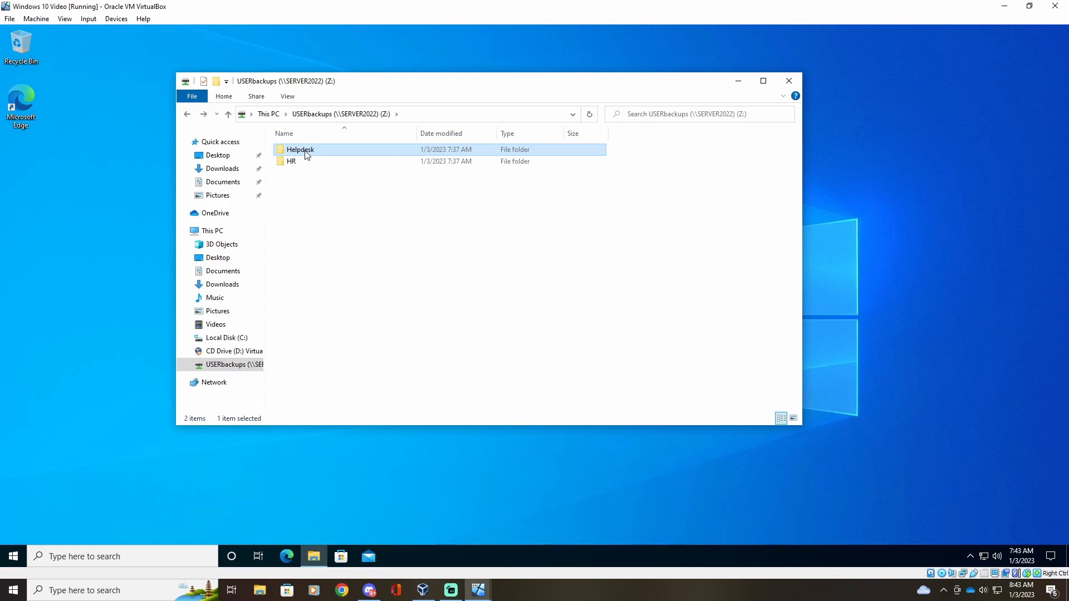
pyautogui.click(305, 154)
pyautogui.click(355, 205)
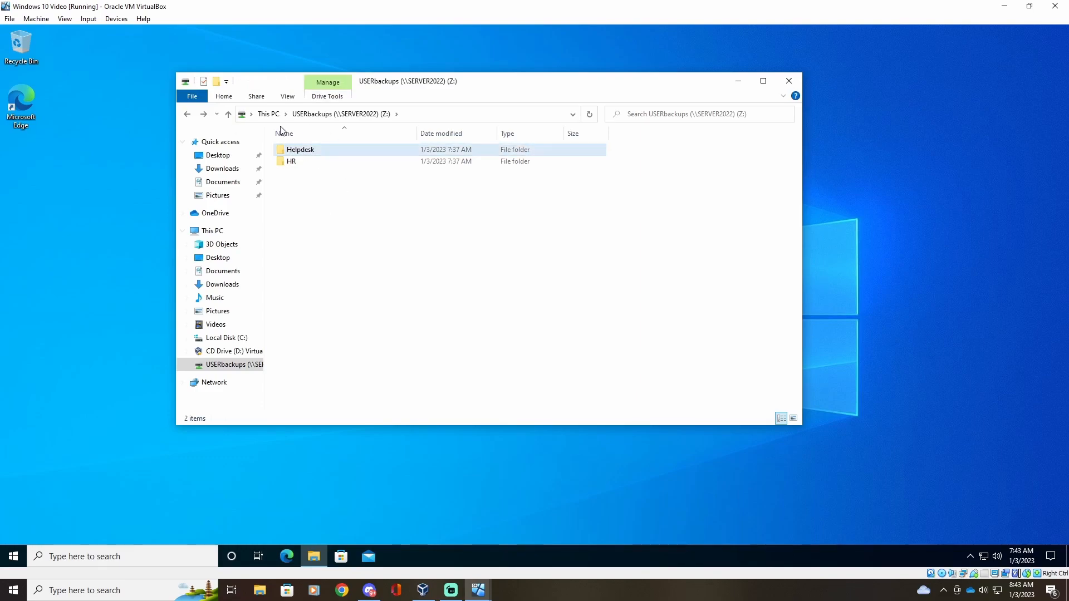
pyautogui.doubleClick(309, 163)
pyautogui.click(187, 115)
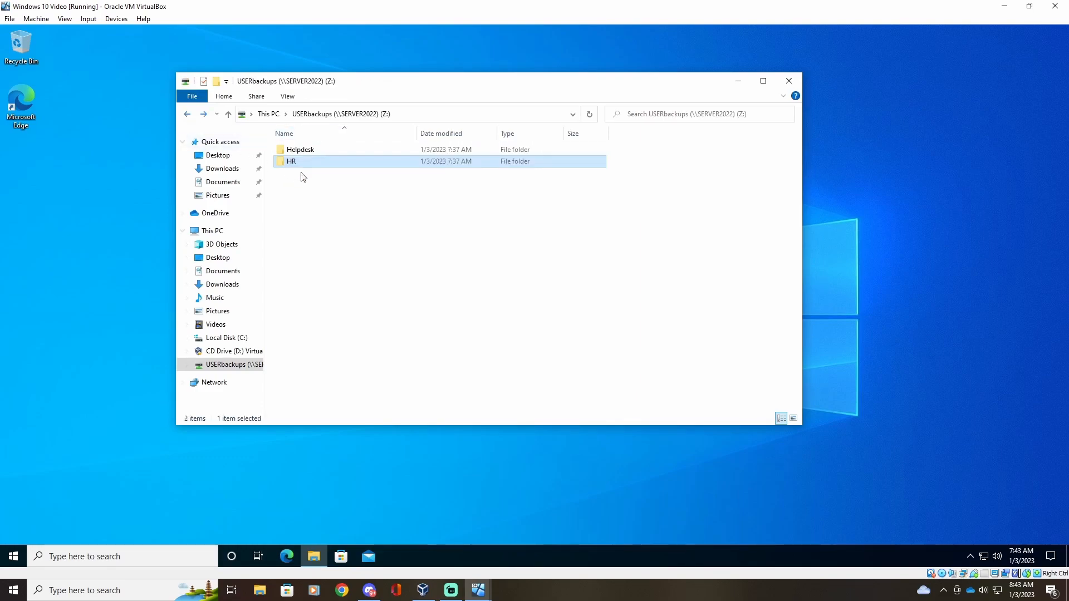
# Step: On the Windows Server 2022 virtual machine, disable inheritance for the HR folder inside Userbackups, converting inherited permissions into explicit ones
pyautogui.click(479, 594)
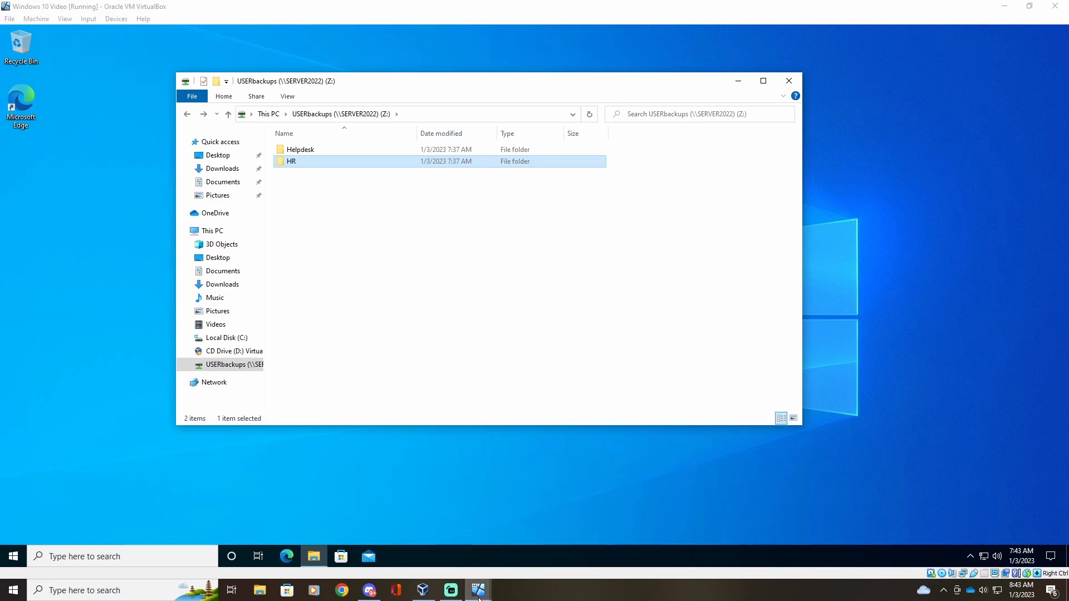
pyautogui.click(440, 543)
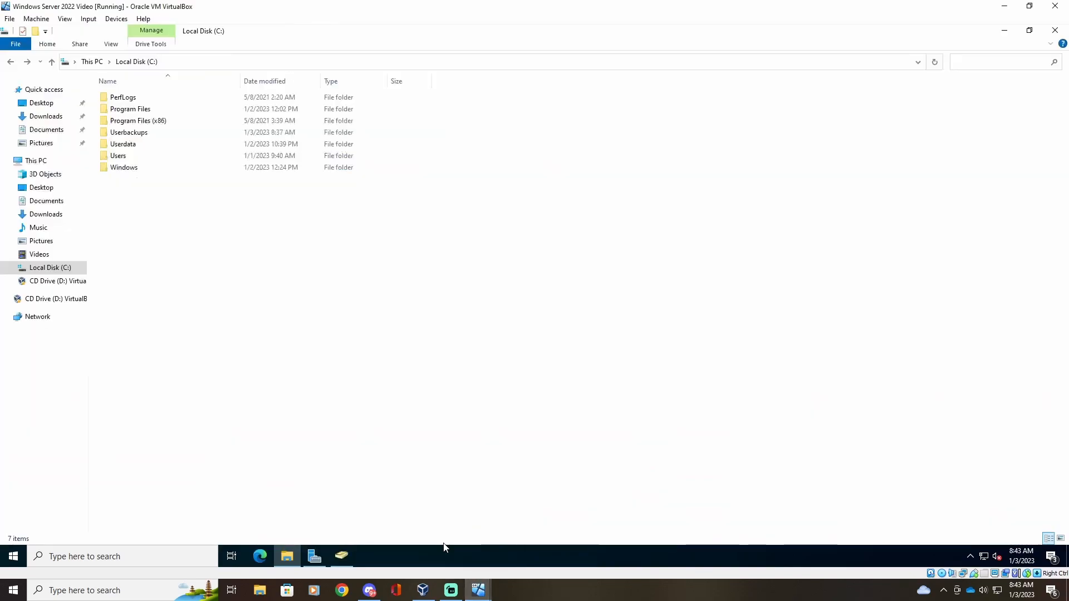
pyautogui.doubleClick(127, 133)
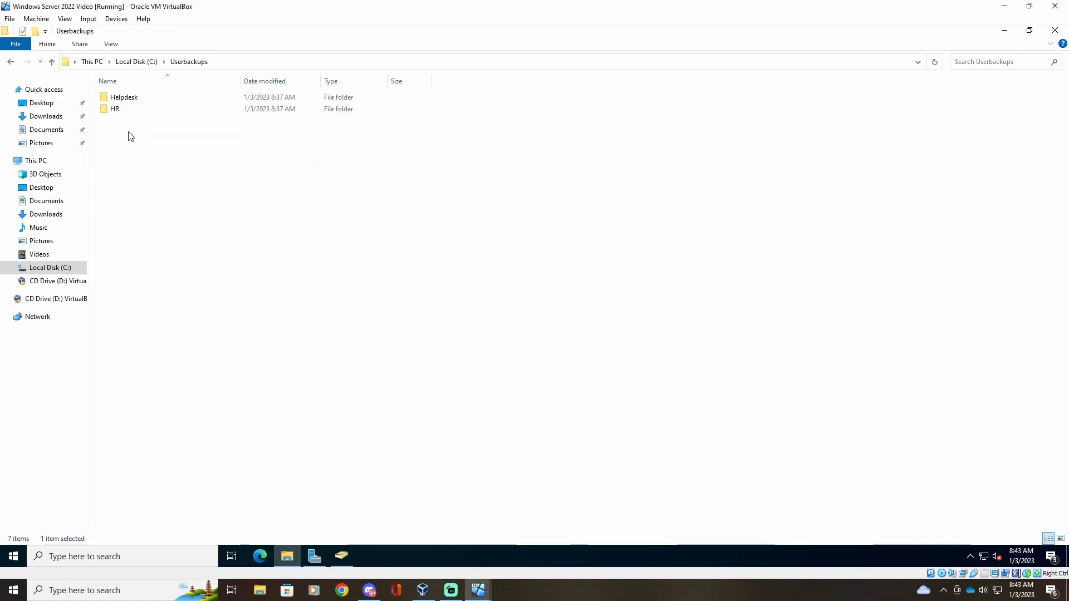
pyautogui.rightClick(118, 110)
pyautogui.click(162, 298)
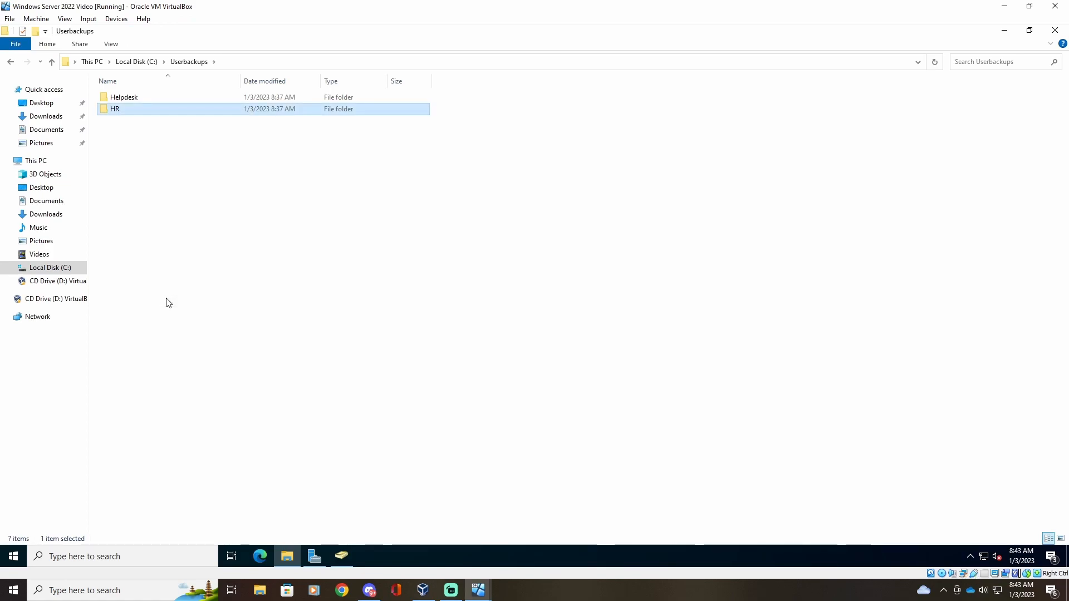
pyautogui.click(195, 138)
pyautogui.moveTo(215, 126); pyautogui.dragTo(251, 119)
pyautogui.click(330, 320)
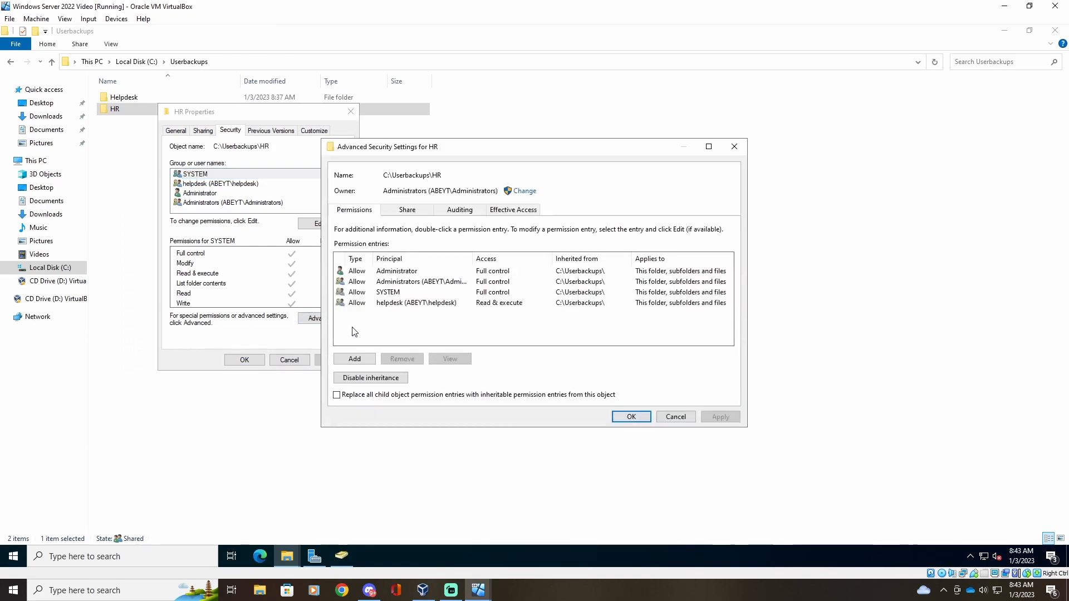
pyautogui.click(371, 377)
pyautogui.click(469, 273)
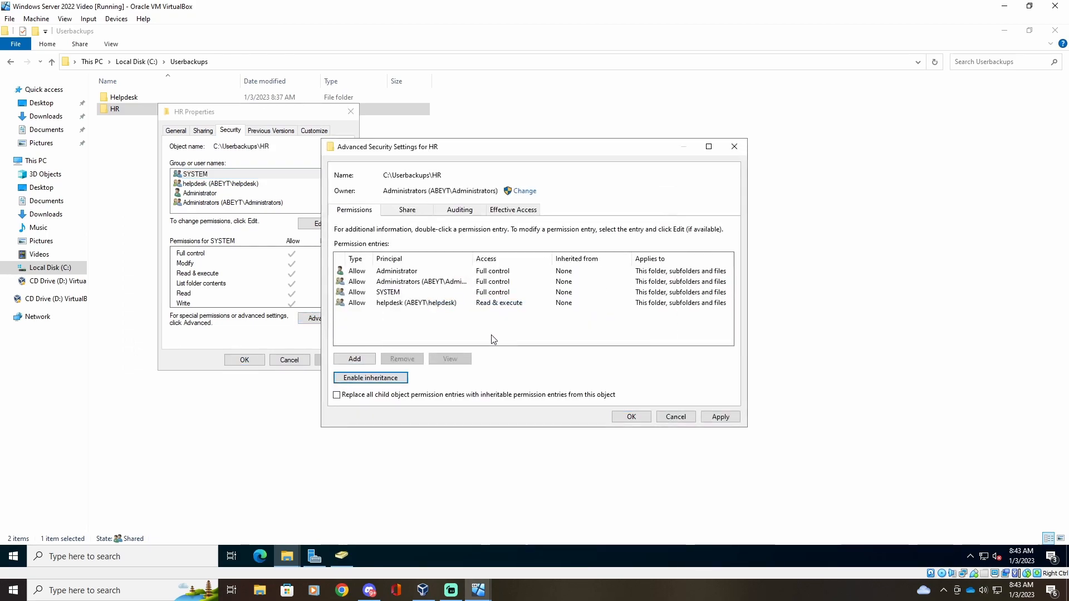
# Step: Remove the helpdesk permission entry from the HR folder, apply the change, and close the HR properties
pyautogui.click(503, 304)
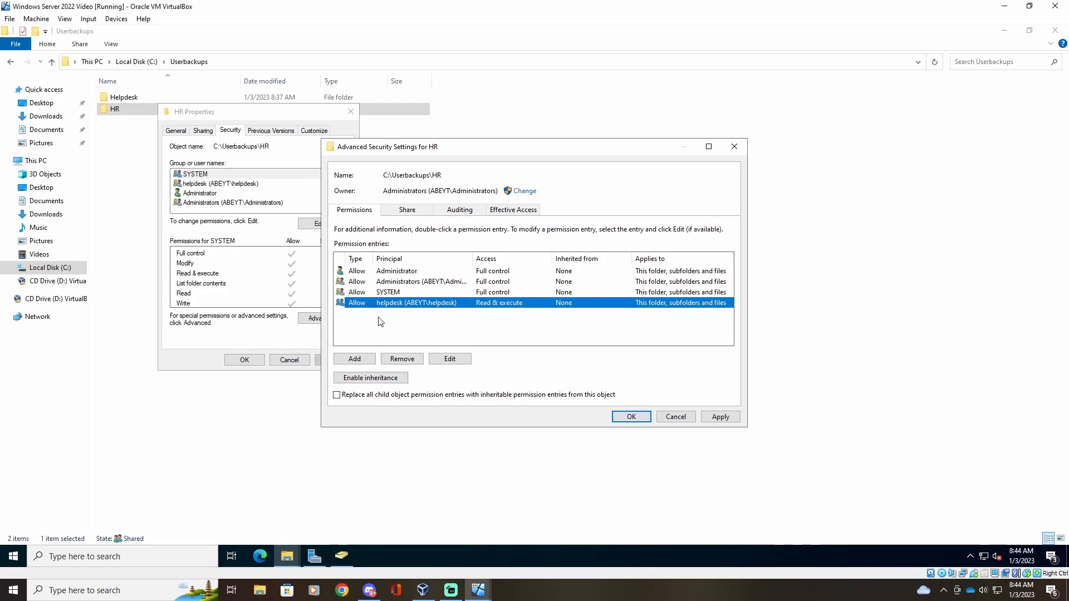
pyautogui.click(404, 358)
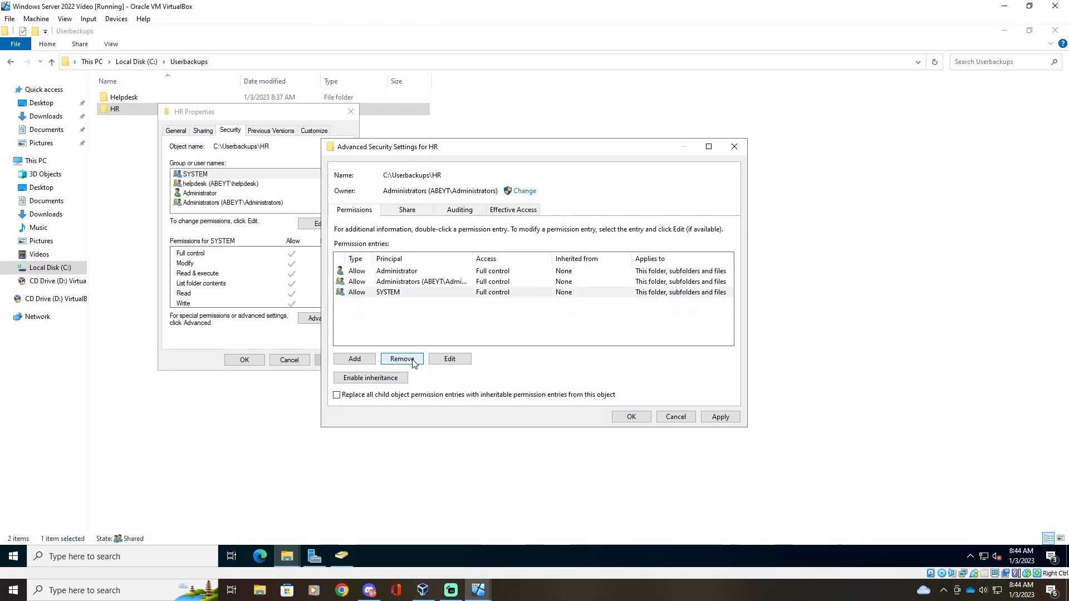
pyautogui.click(719, 418)
pyautogui.click(626, 417)
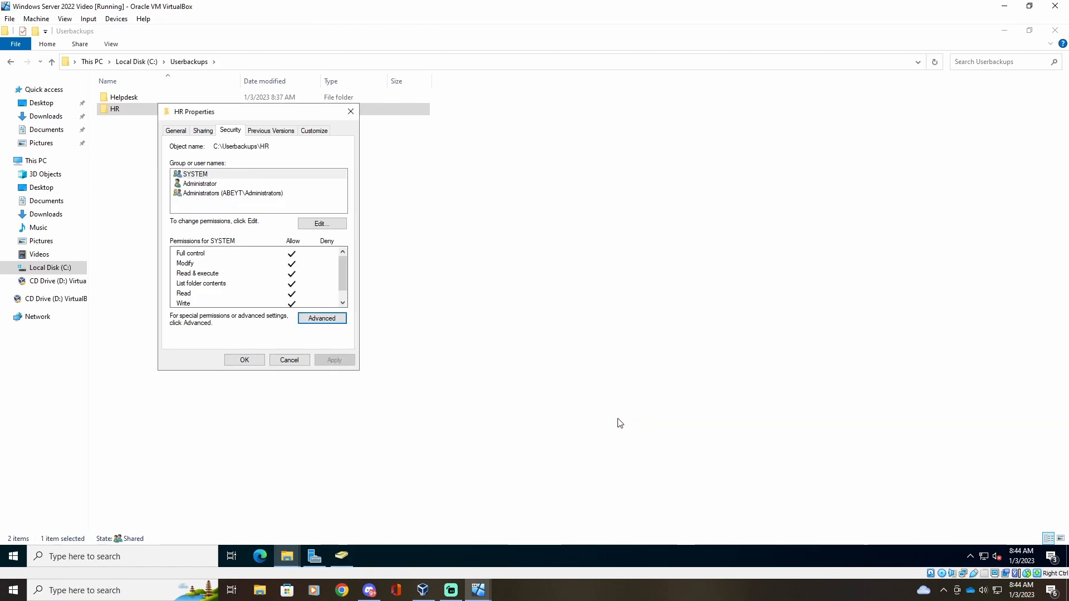
pyautogui.click(248, 360)
# Step: Switch to the Windows 10 virtual machine and try to open the HR folder on drive Z, dismissing any dialog
pyautogui.moveTo(478, 590)
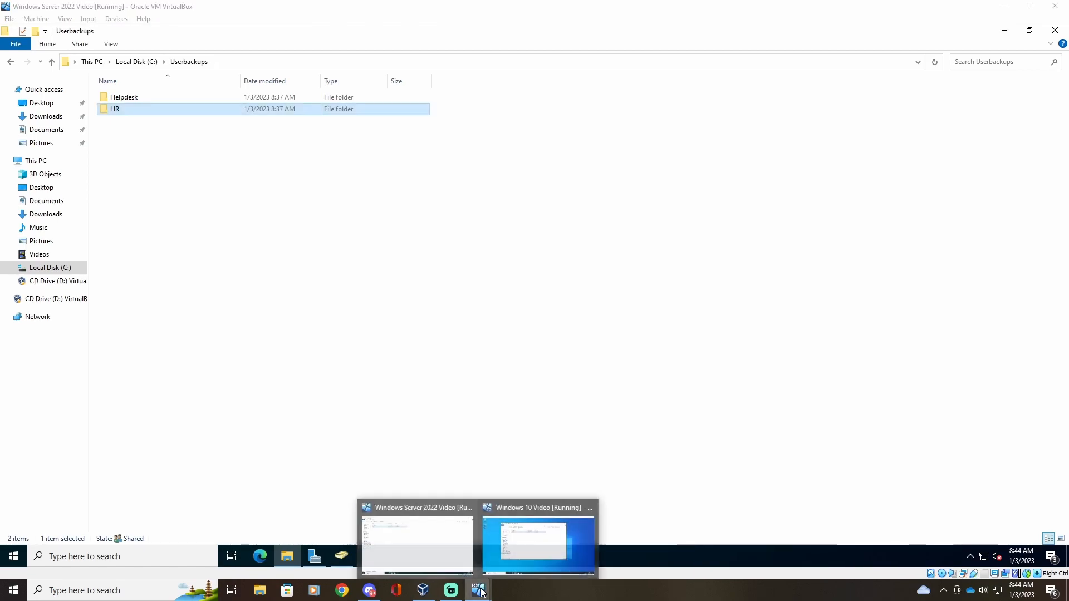
pyautogui.click(505, 552)
pyautogui.doubleClick(291, 162)
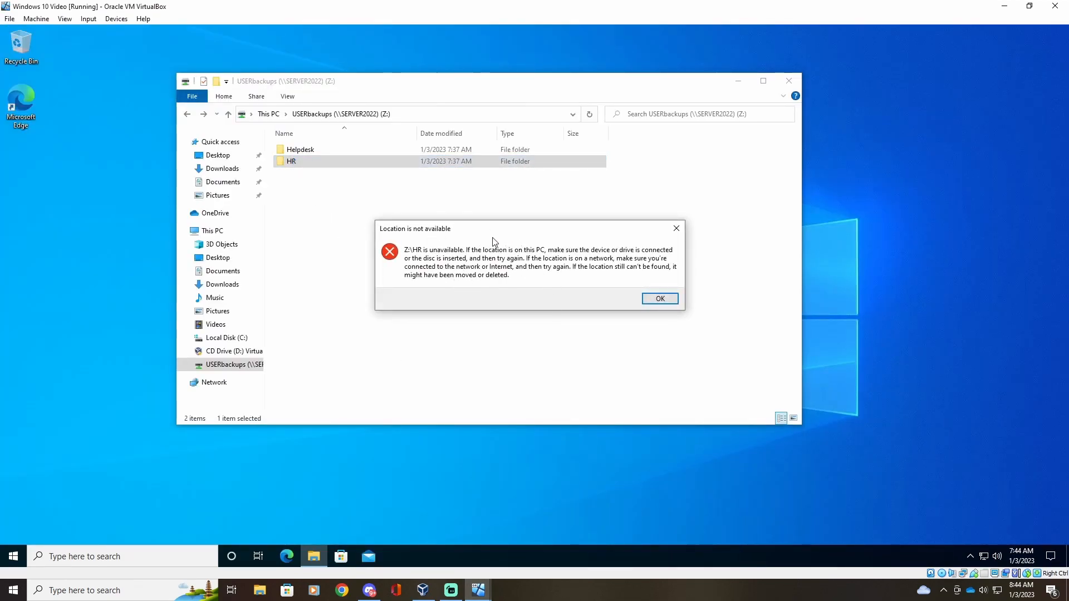
pyautogui.click(660, 298)
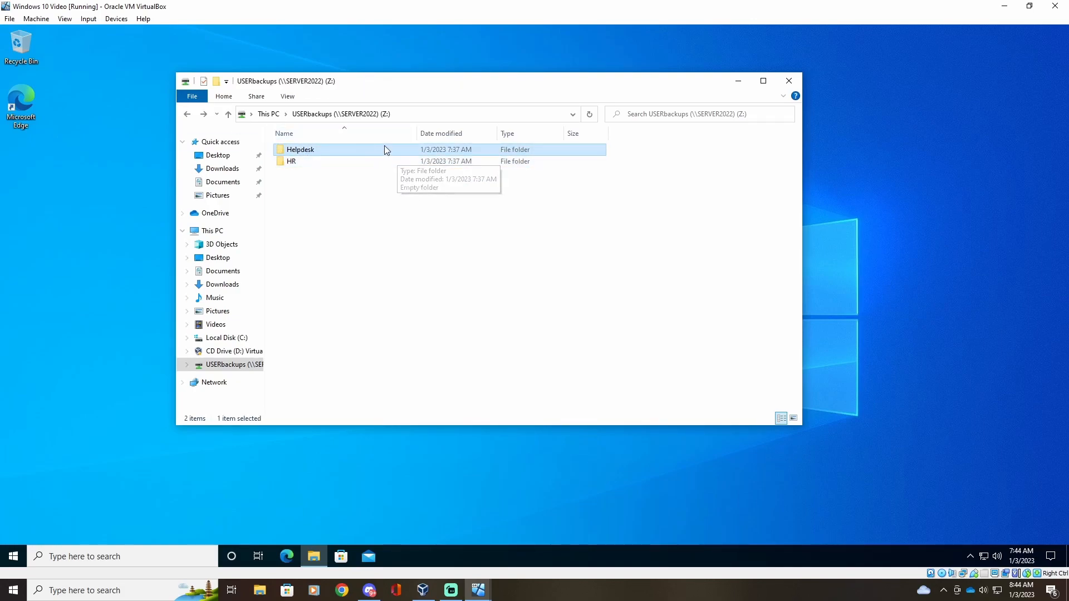
# Step: Reload the USERbackups drive listing, test opening the Helpdesk folder, and return to the drive's root
pyautogui.click(315, 114)
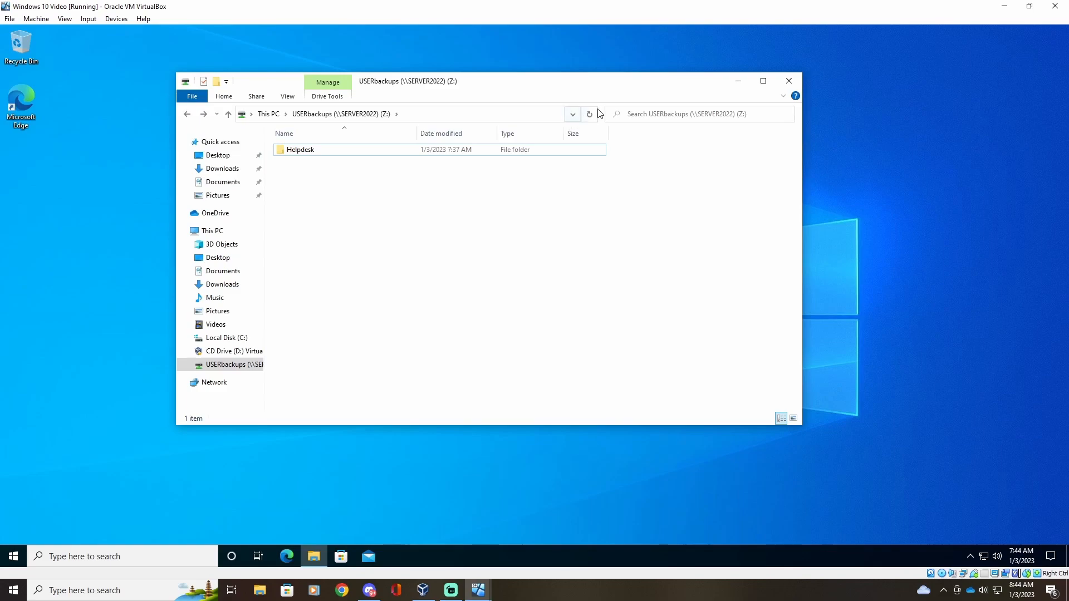
pyautogui.doubleClick(323, 150)
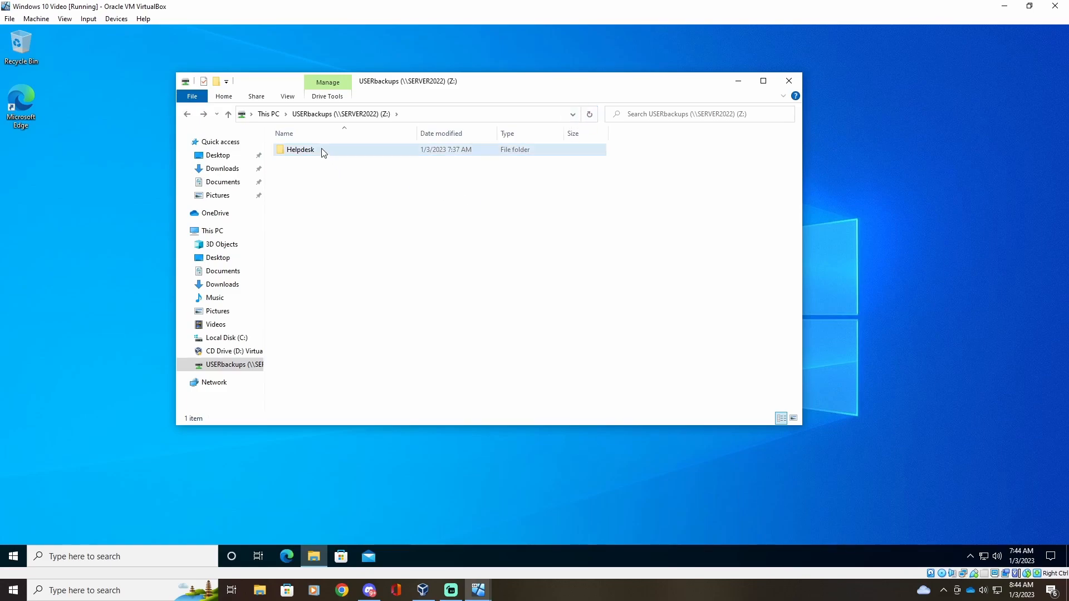
pyautogui.click(187, 115)
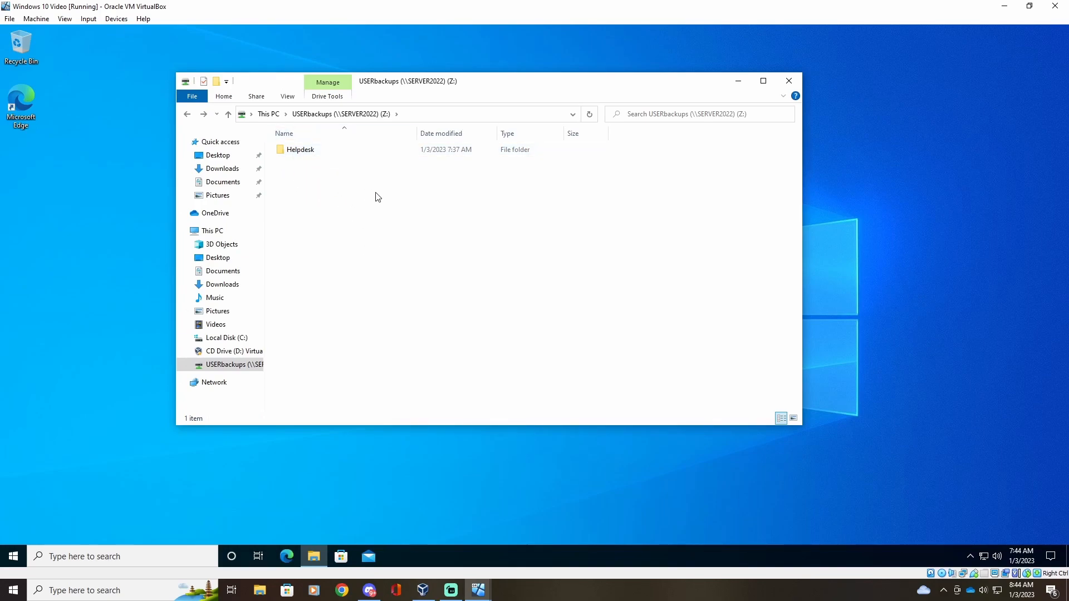
# Step: Switch back to the Windows Server 2022 virtual machine and close the Userbackups folder window
pyautogui.click(478, 590)
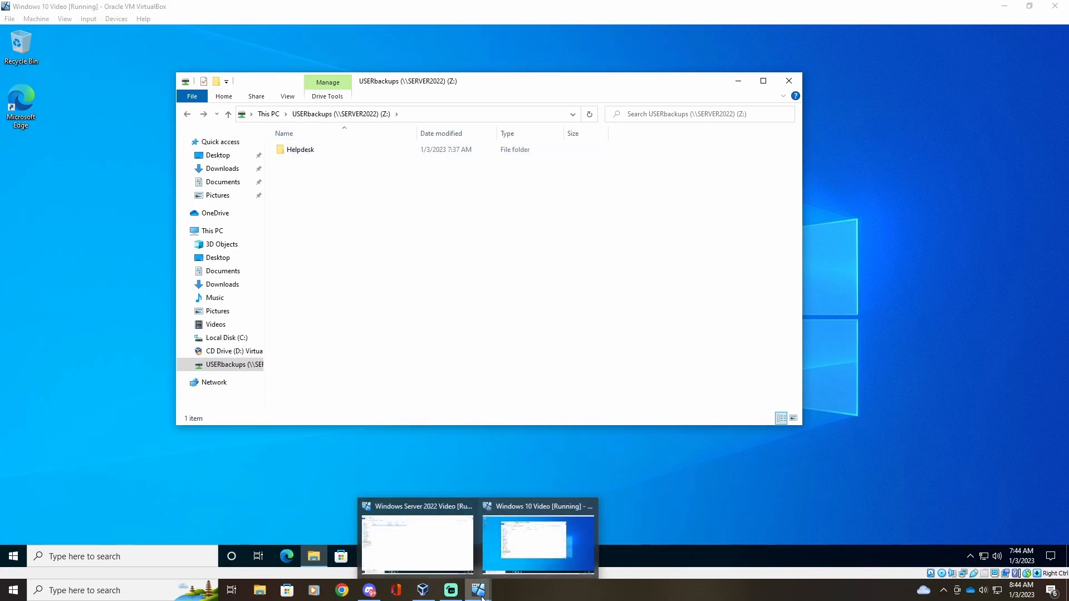
pyautogui.click(461, 564)
pyautogui.click(168, 98)
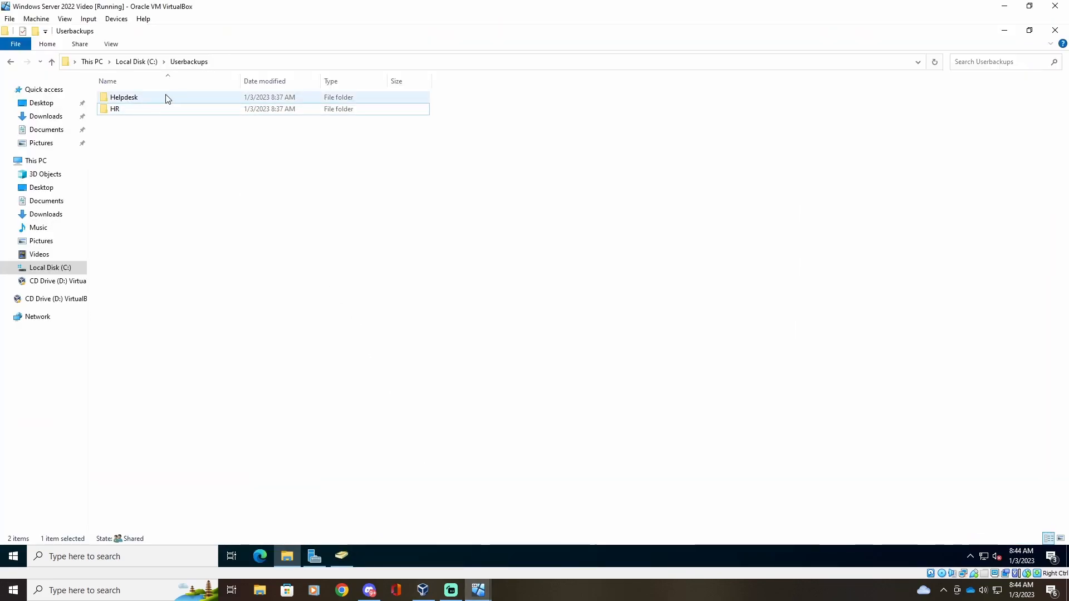
pyautogui.click(1054, 31)
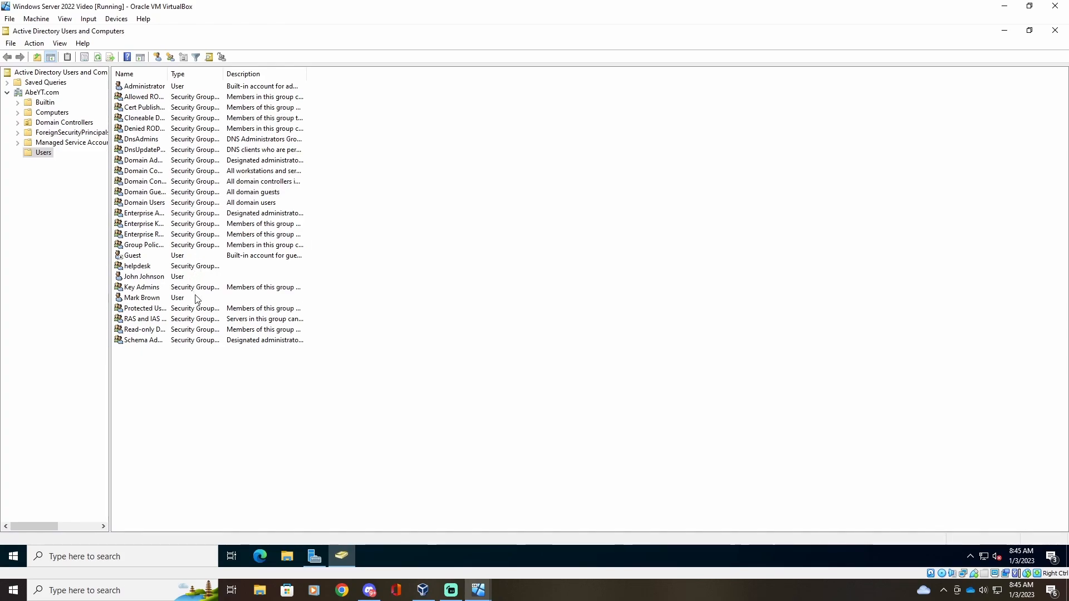
# Step: Examine the helpdesk group's members and group memberships in Active Directory Users and Computers, and close its properties
pyautogui.doubleClick(196, 269)
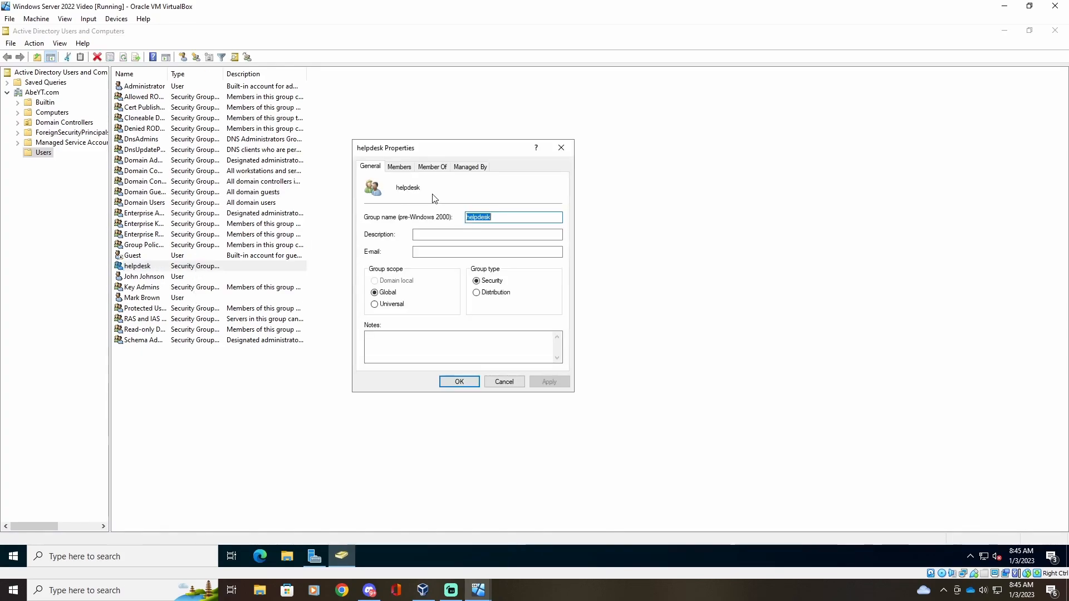
pyautogui.click(399, 166)
pyautogui.moveTo(467, 157); pyautogui.dragTo(415, 133)
pyautogui.click(380, 143)
pyautogui.click(347, 143)
pyautogui.click(380, 143)
pyautogui.click(348, 143)
pyautogui.click(326, 144)
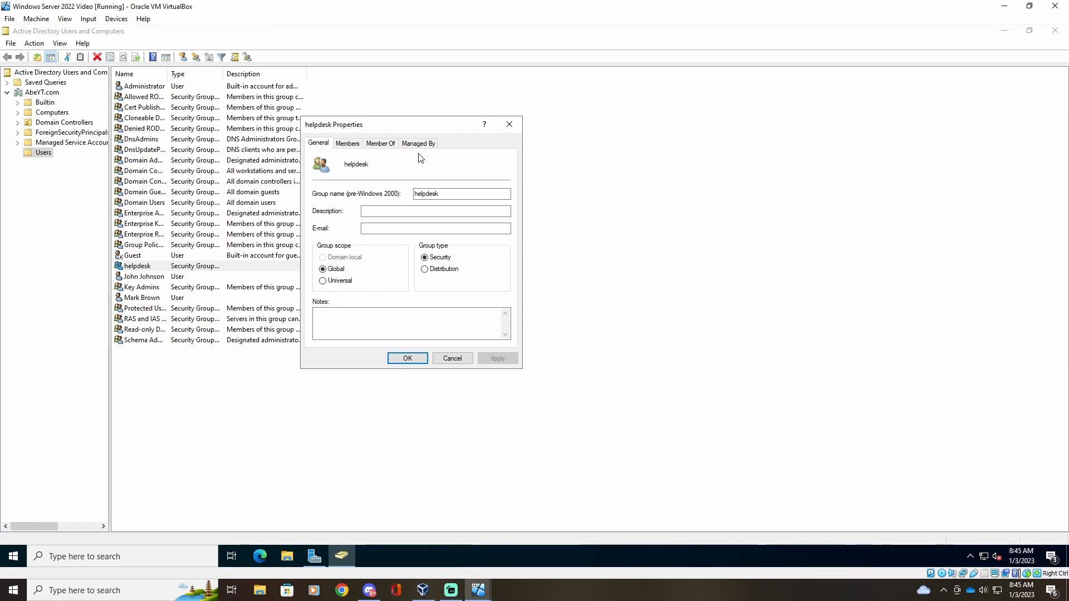
pyautogui.click(516, 125)
# Step: Switch to File Explorer, review the security permissions of the Userbackups folder on Local Disk (C:), and close its properties
pyautogui.click(287, 557)
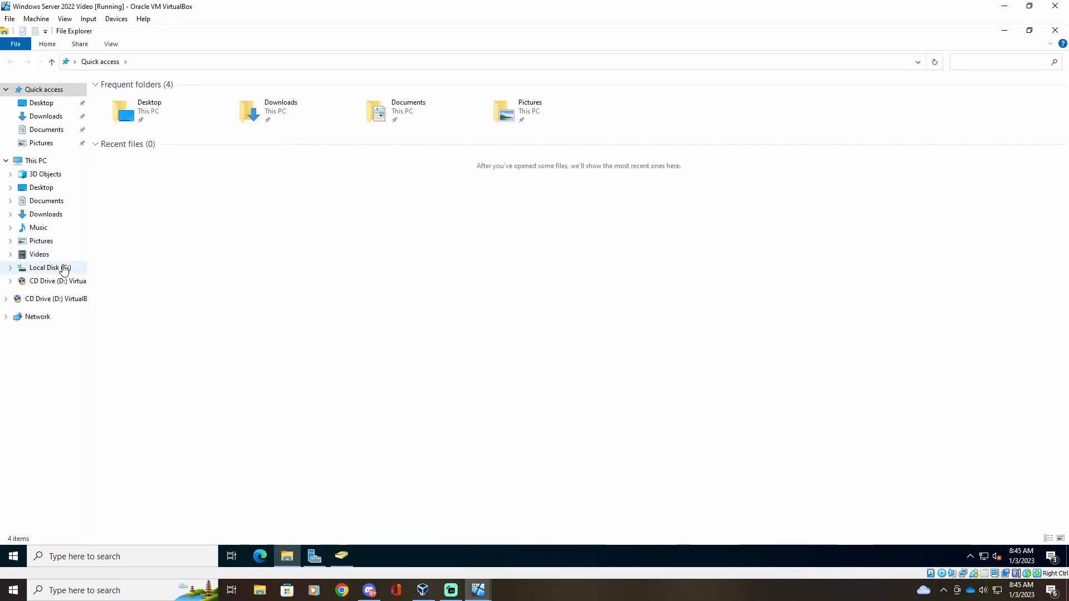
pyautogui.click(36, 161)
pyautogui.doubleClick(162, 182)
pyautogui.rightClick(143, 136)
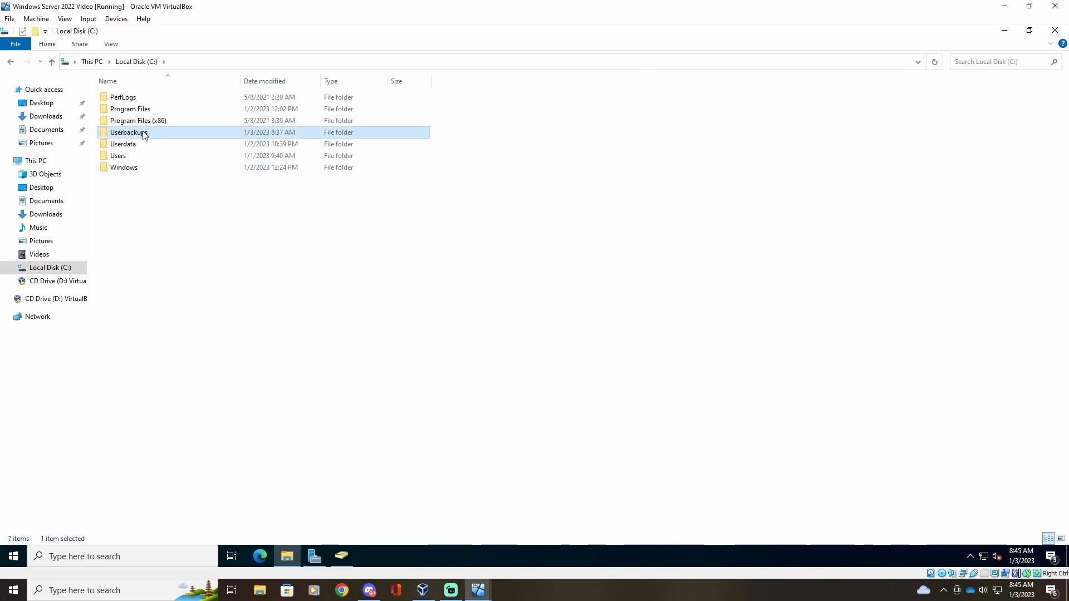
pyautogui.click(177, 318)
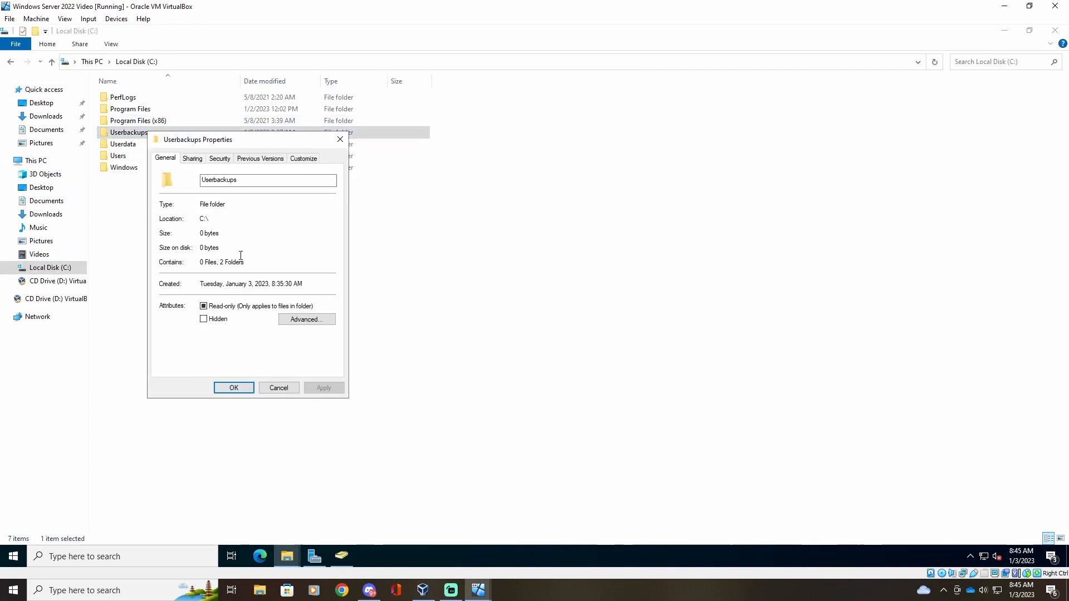
pyautogui.click(219, 159)
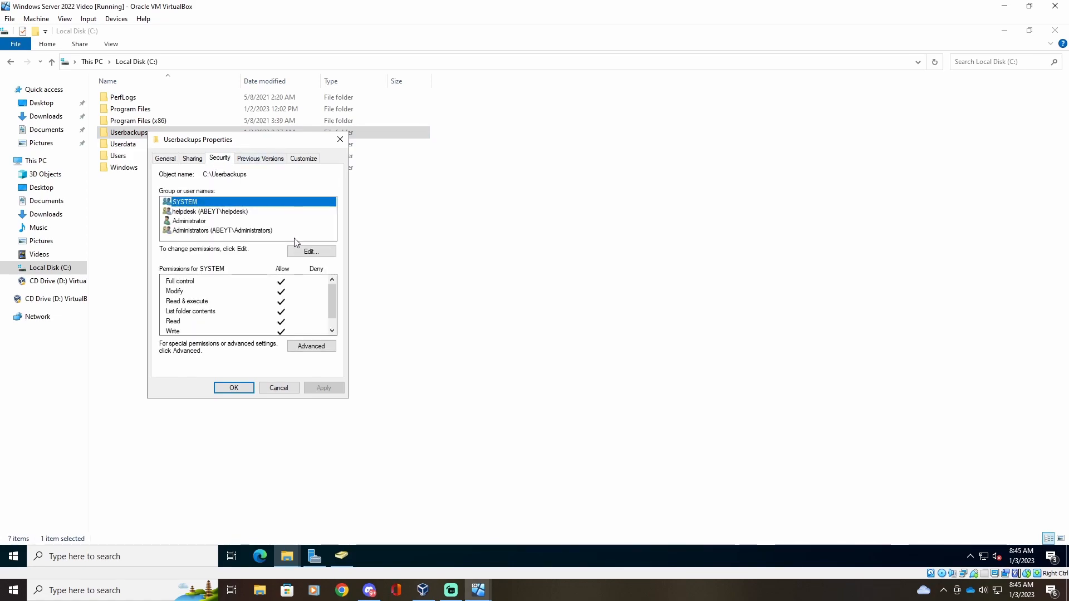
pyautogui.click(308, 250)
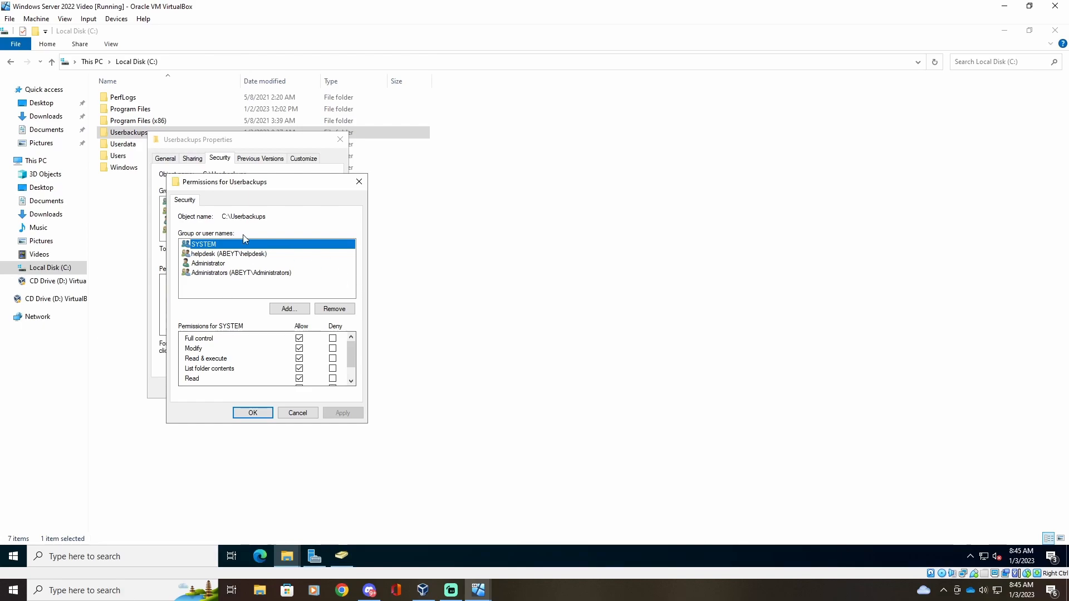
pyautogui.click(351, 181)
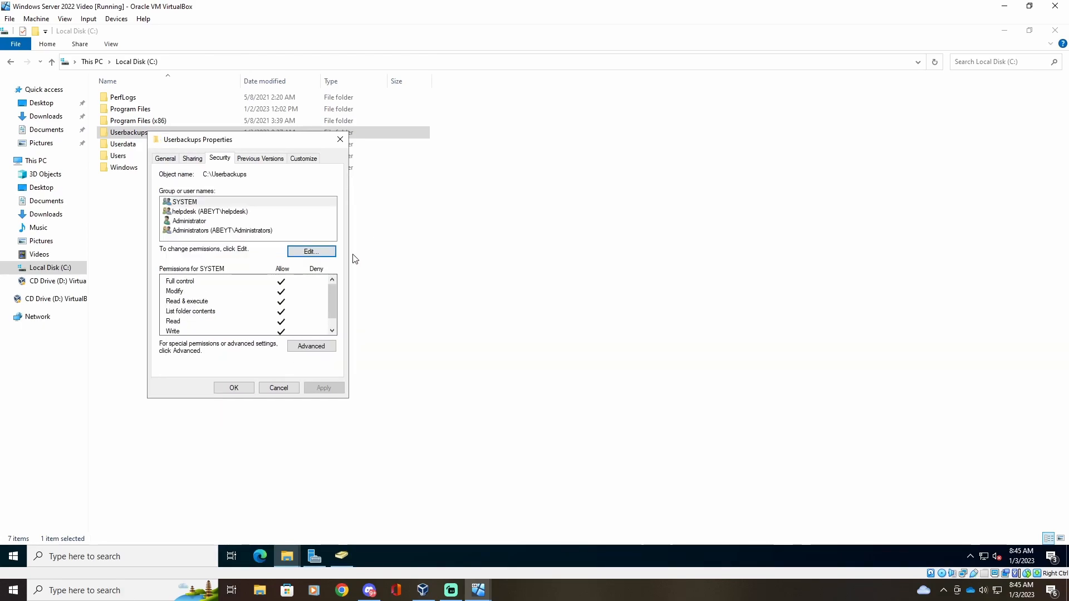
pyautogui.click(341, 140)
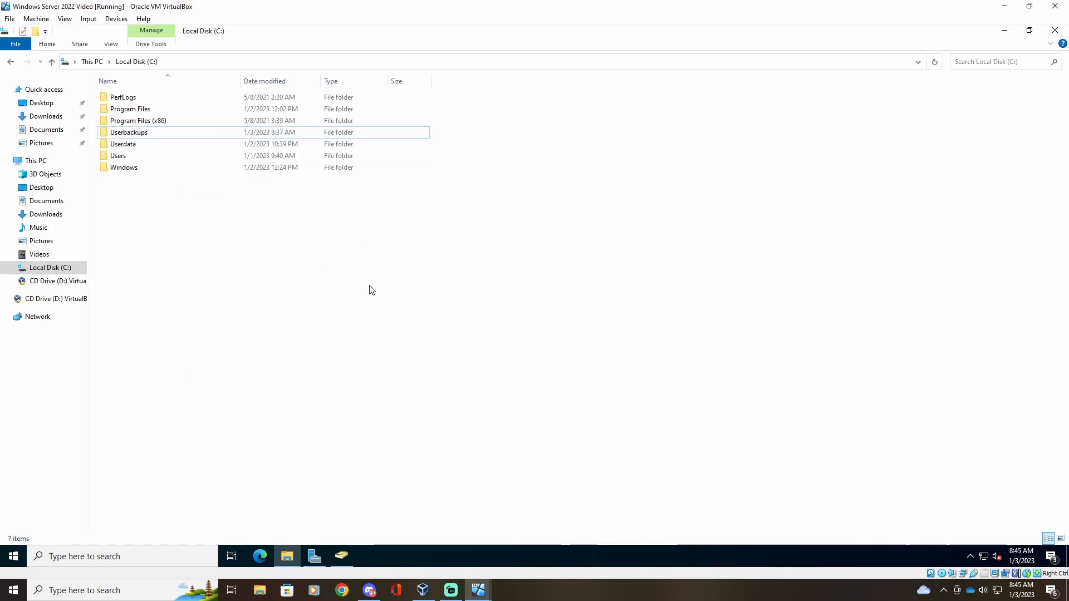